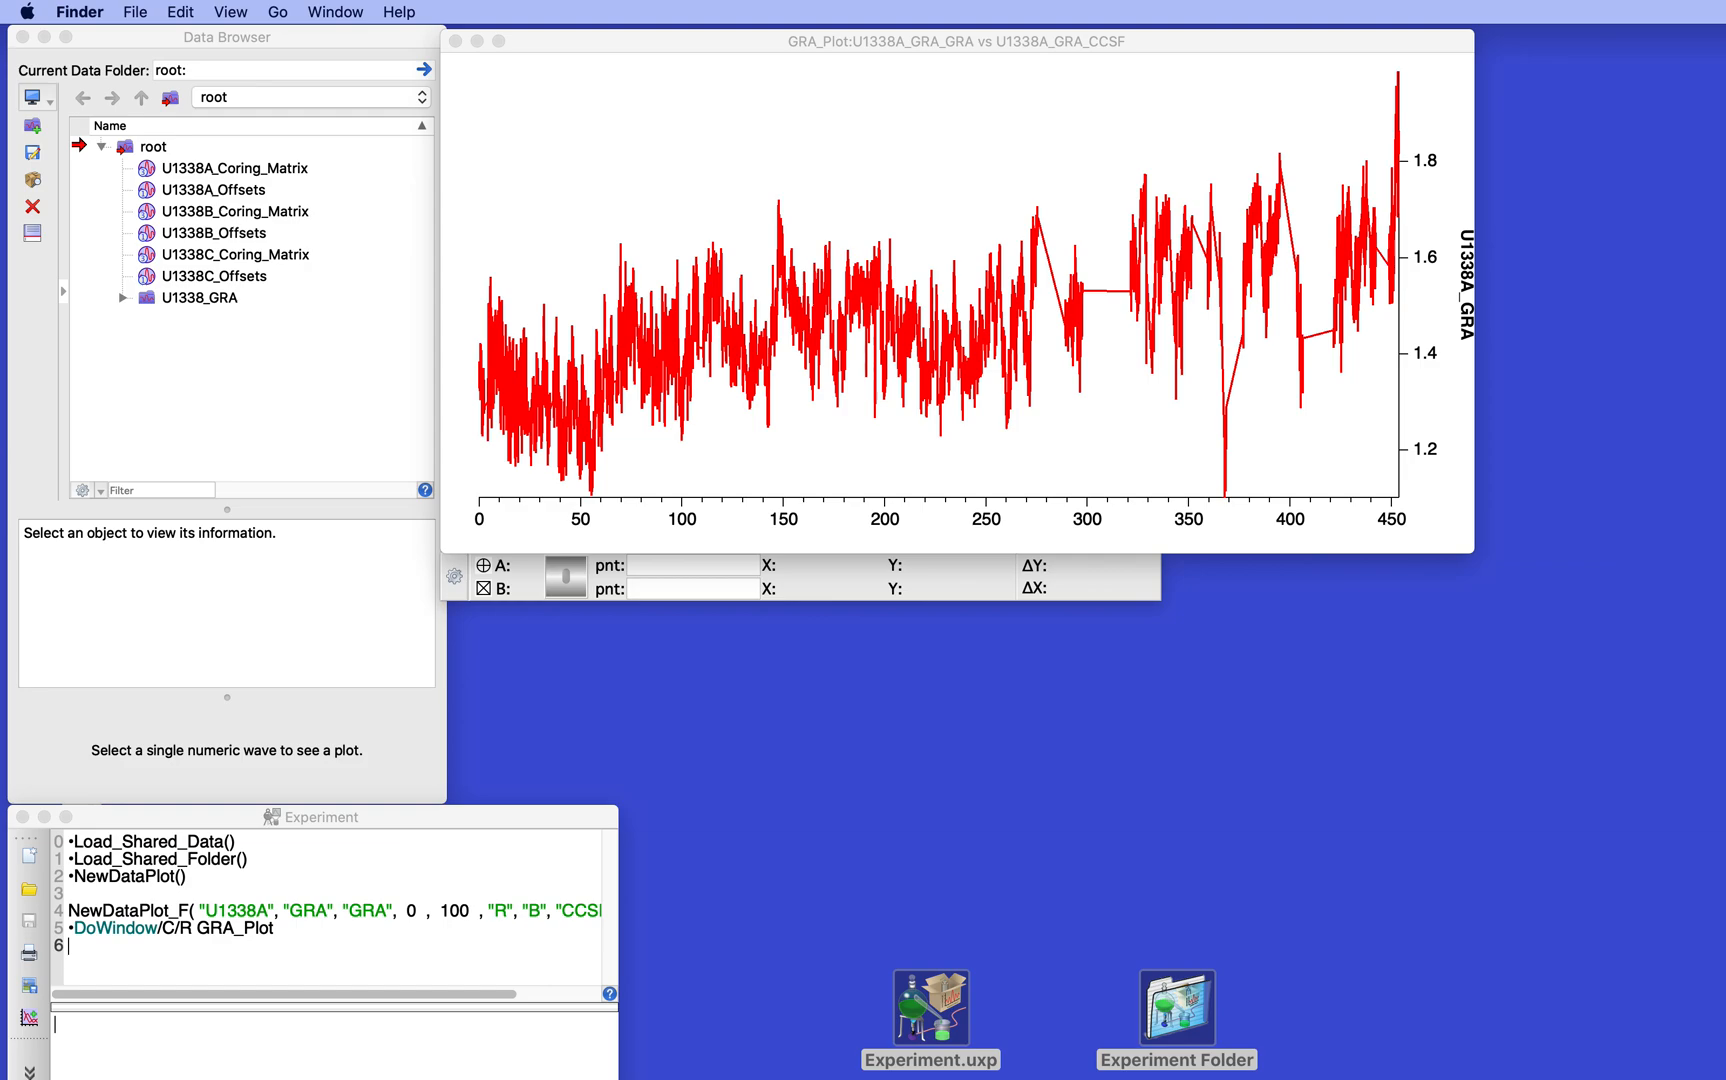
# - Examine the source path and file details of the U1338B_Offsets wave and the U1338A_GRA_CCSF wave inside the U1338_GRA folder
pyautogui.click(400, 953)
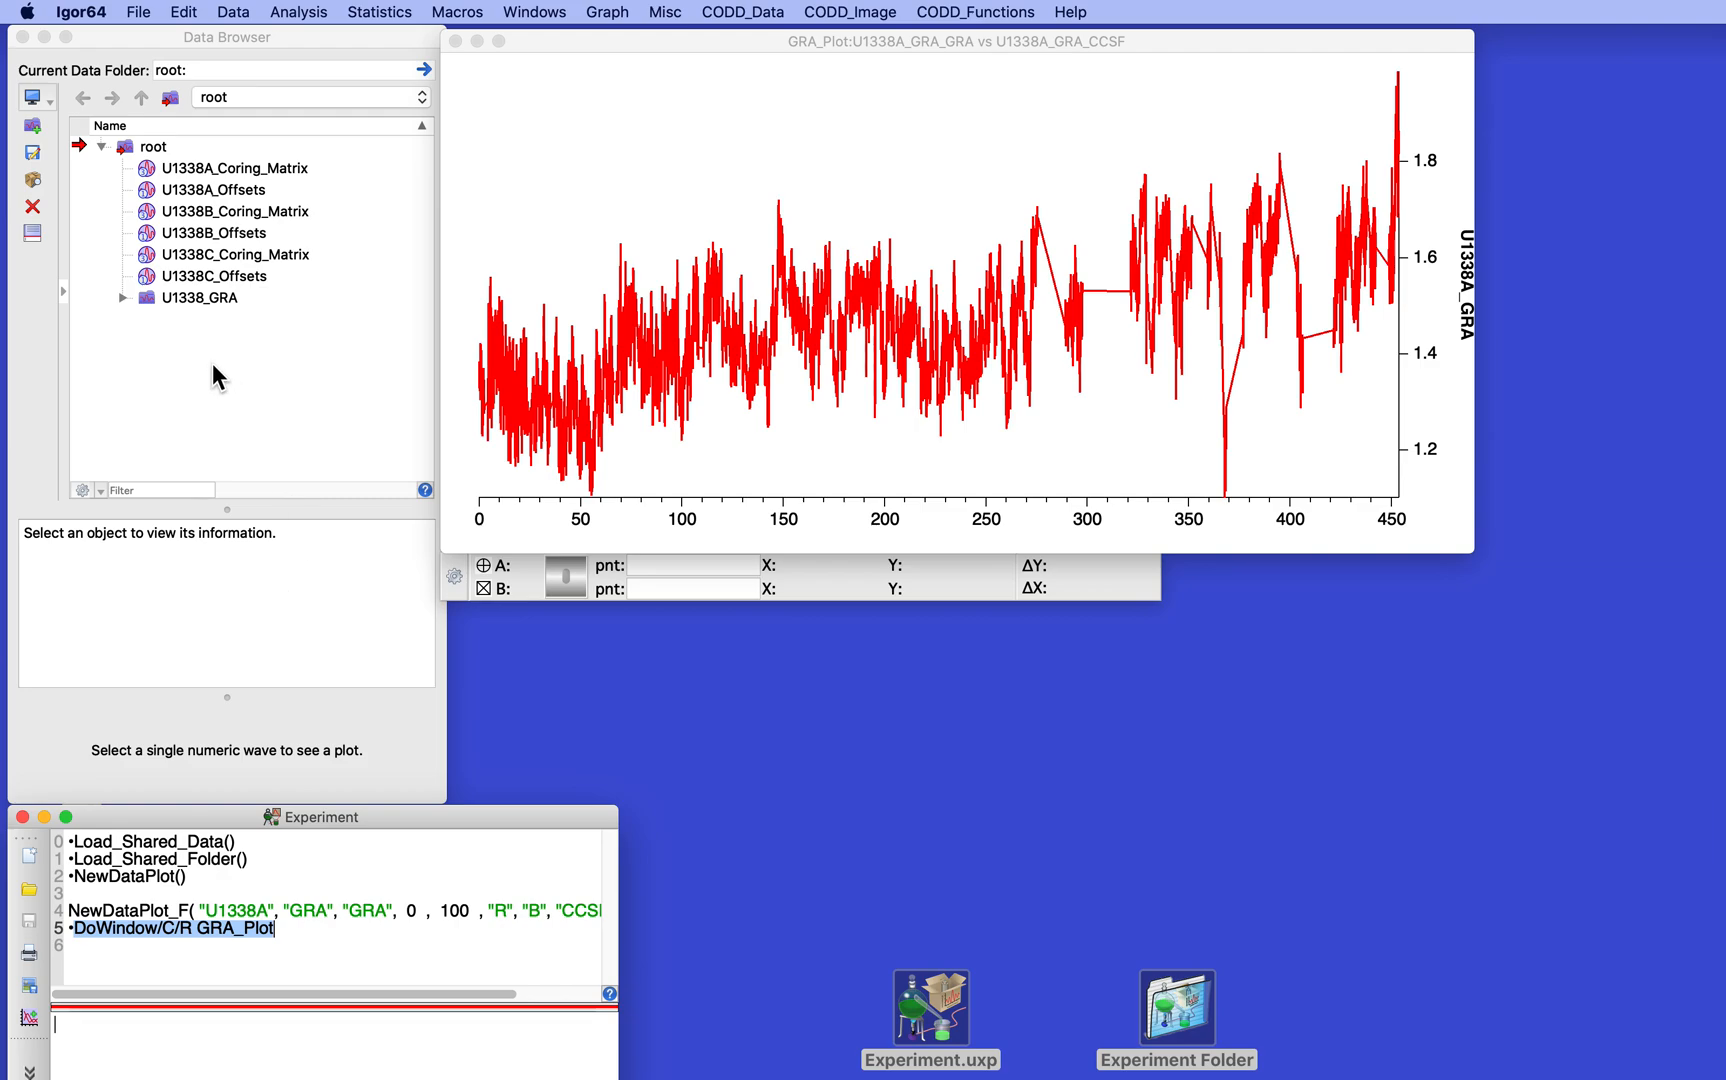
pyautogui.click(121, 298)
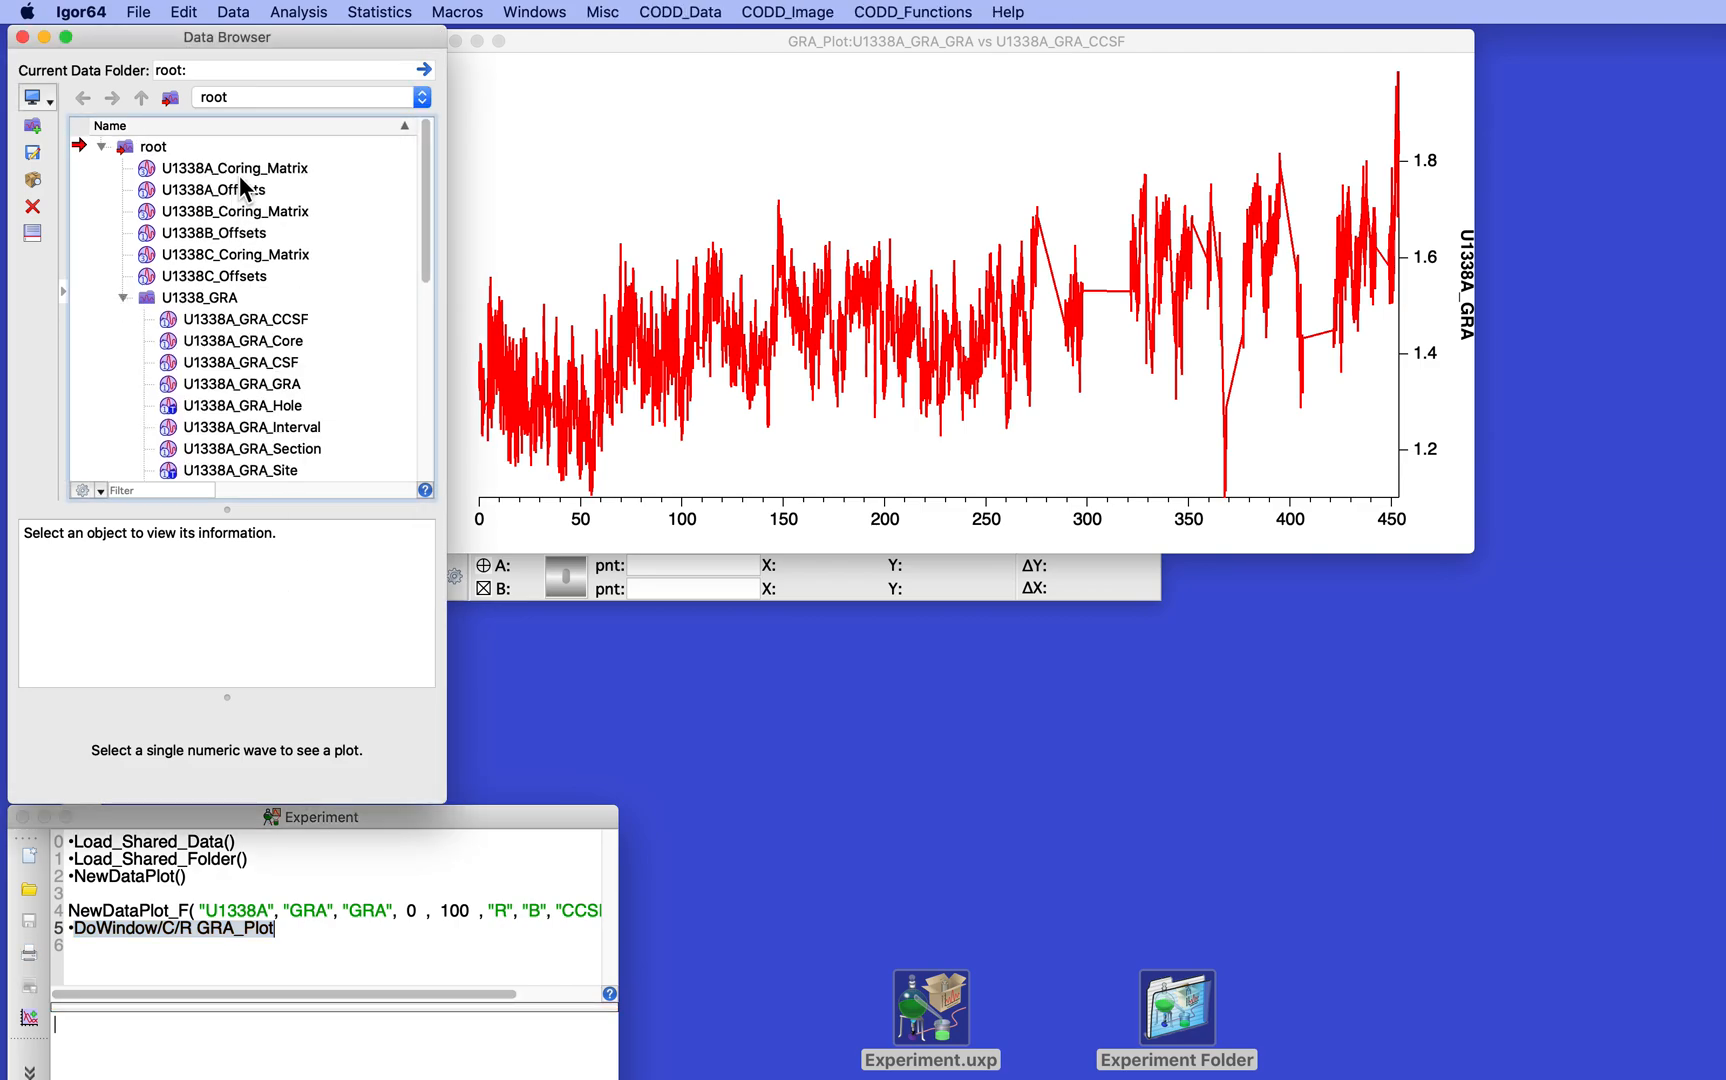
pyautogui.click(240, 234)
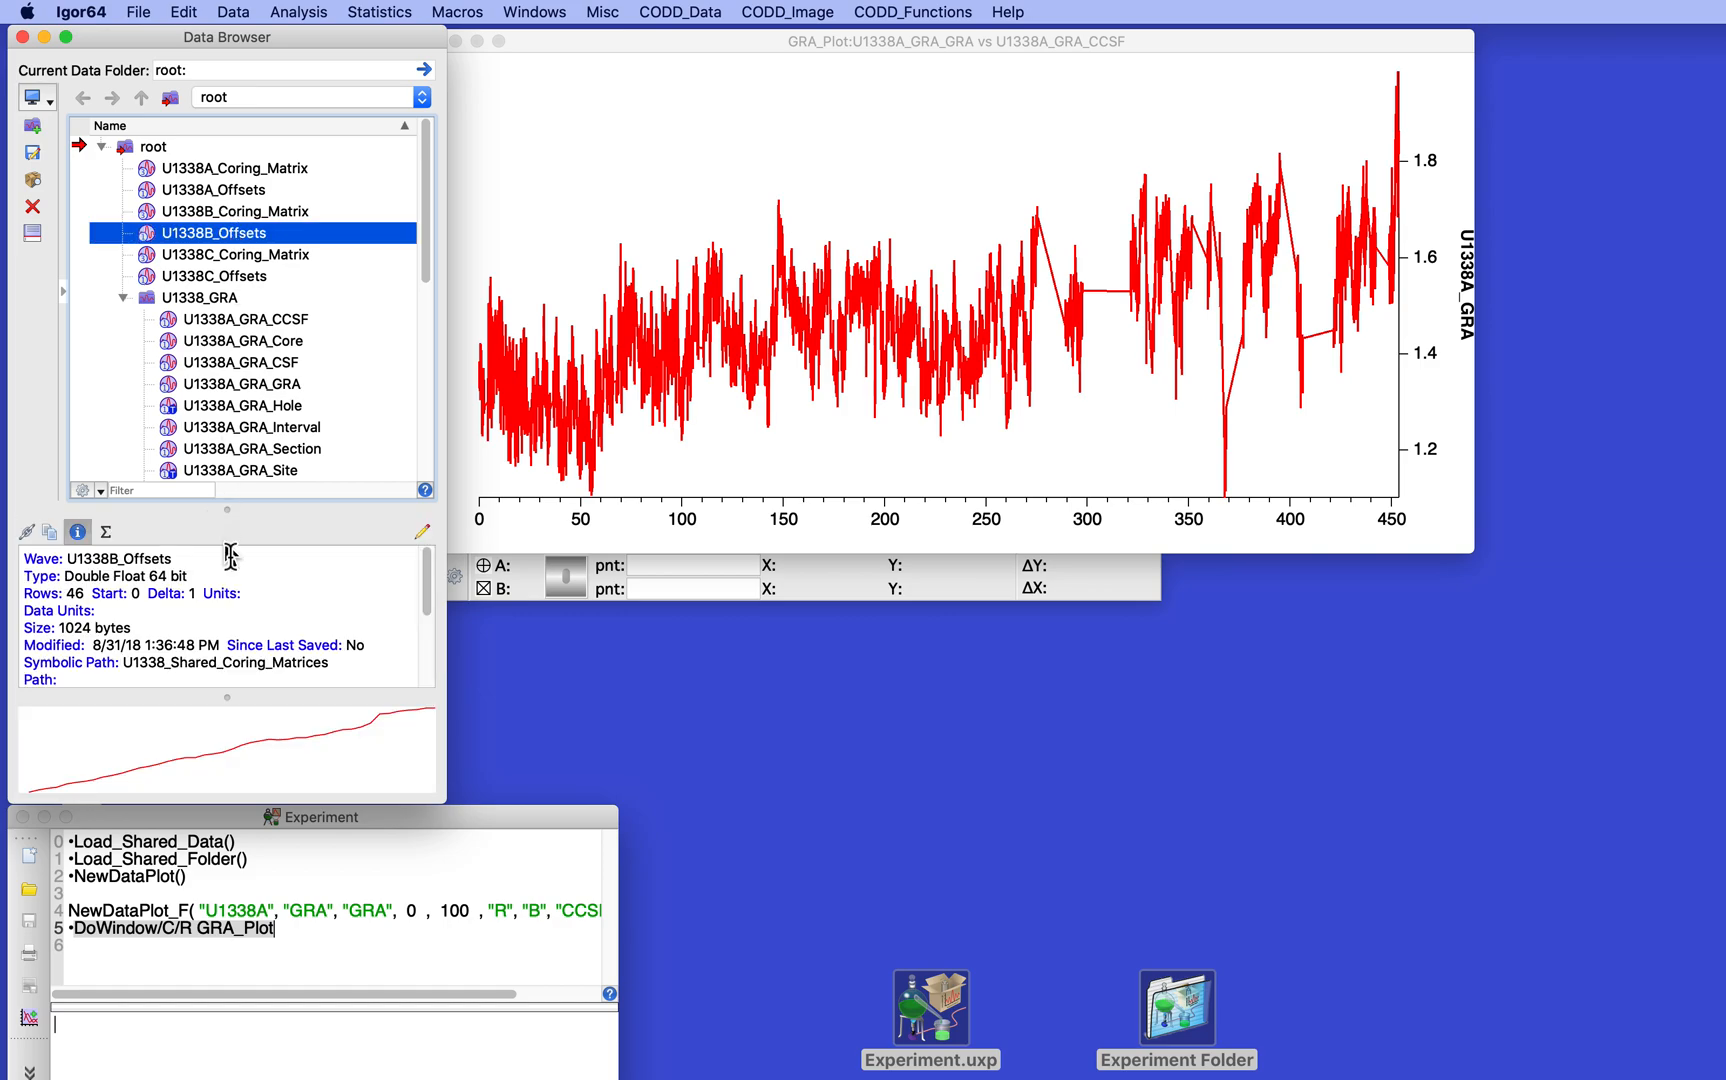
pyautogui.scroll(-1, 237, 612)
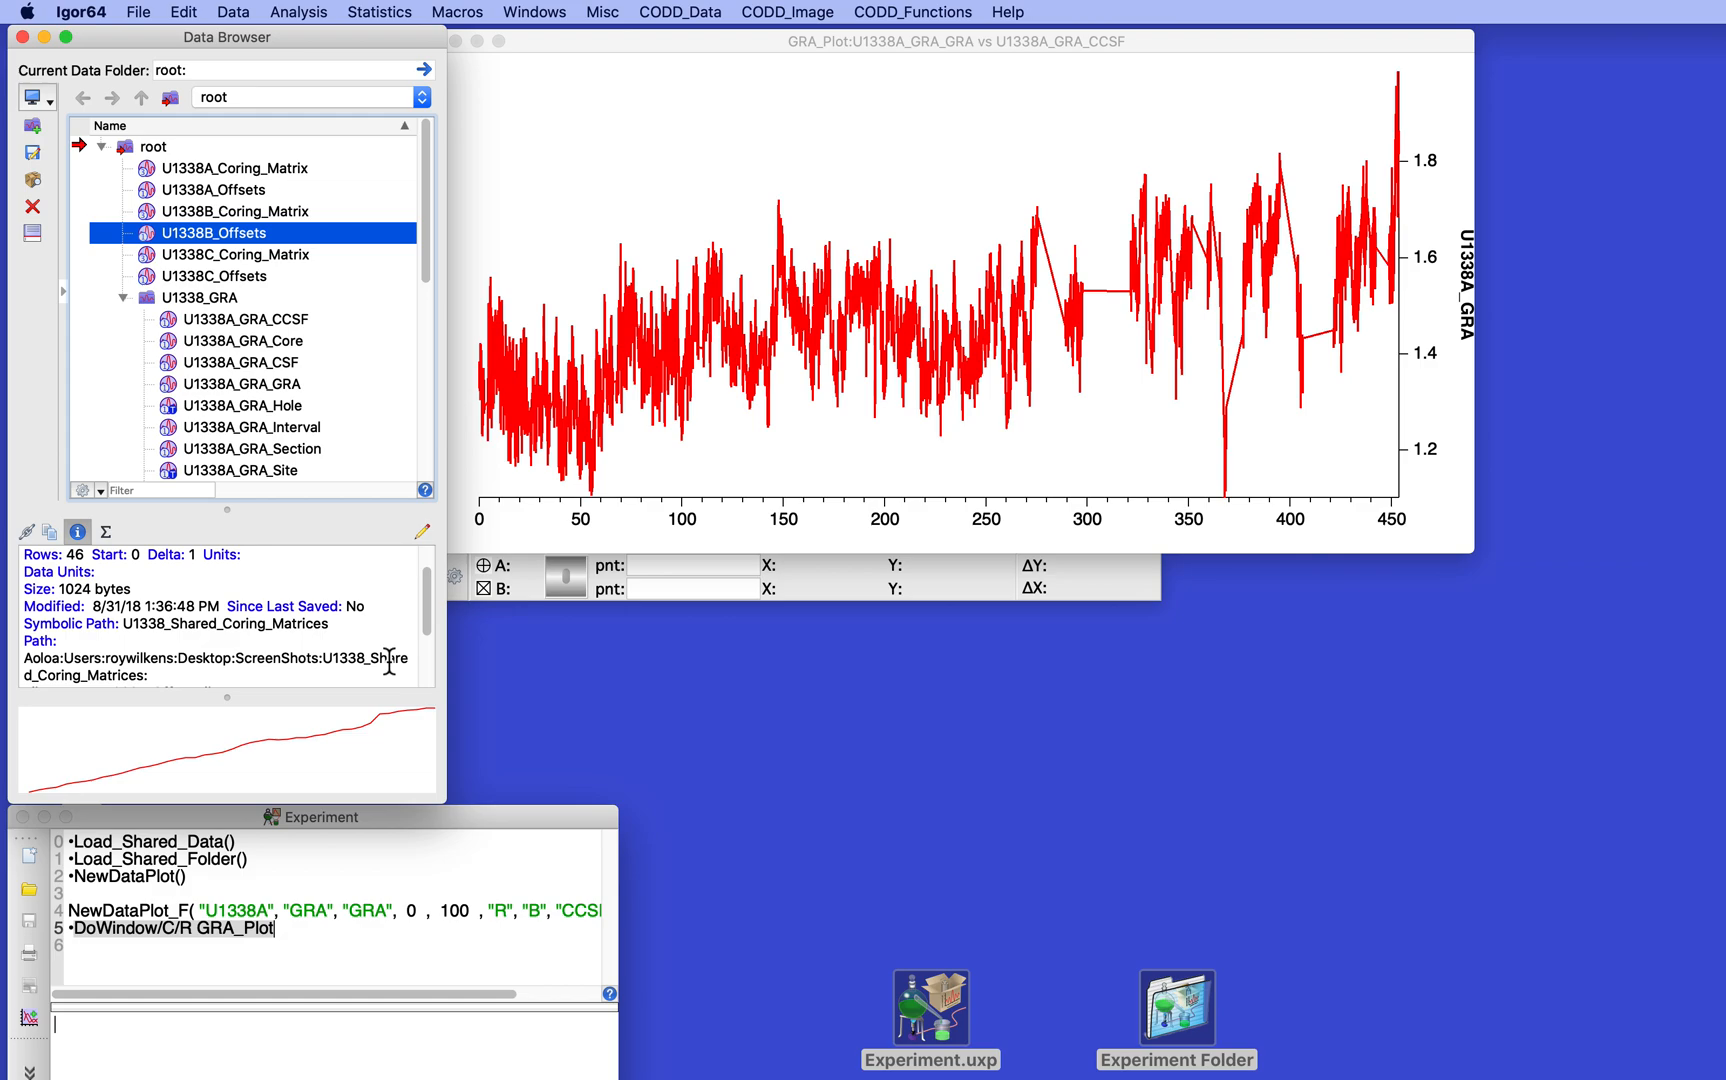
pyautogui.click(186, 320)
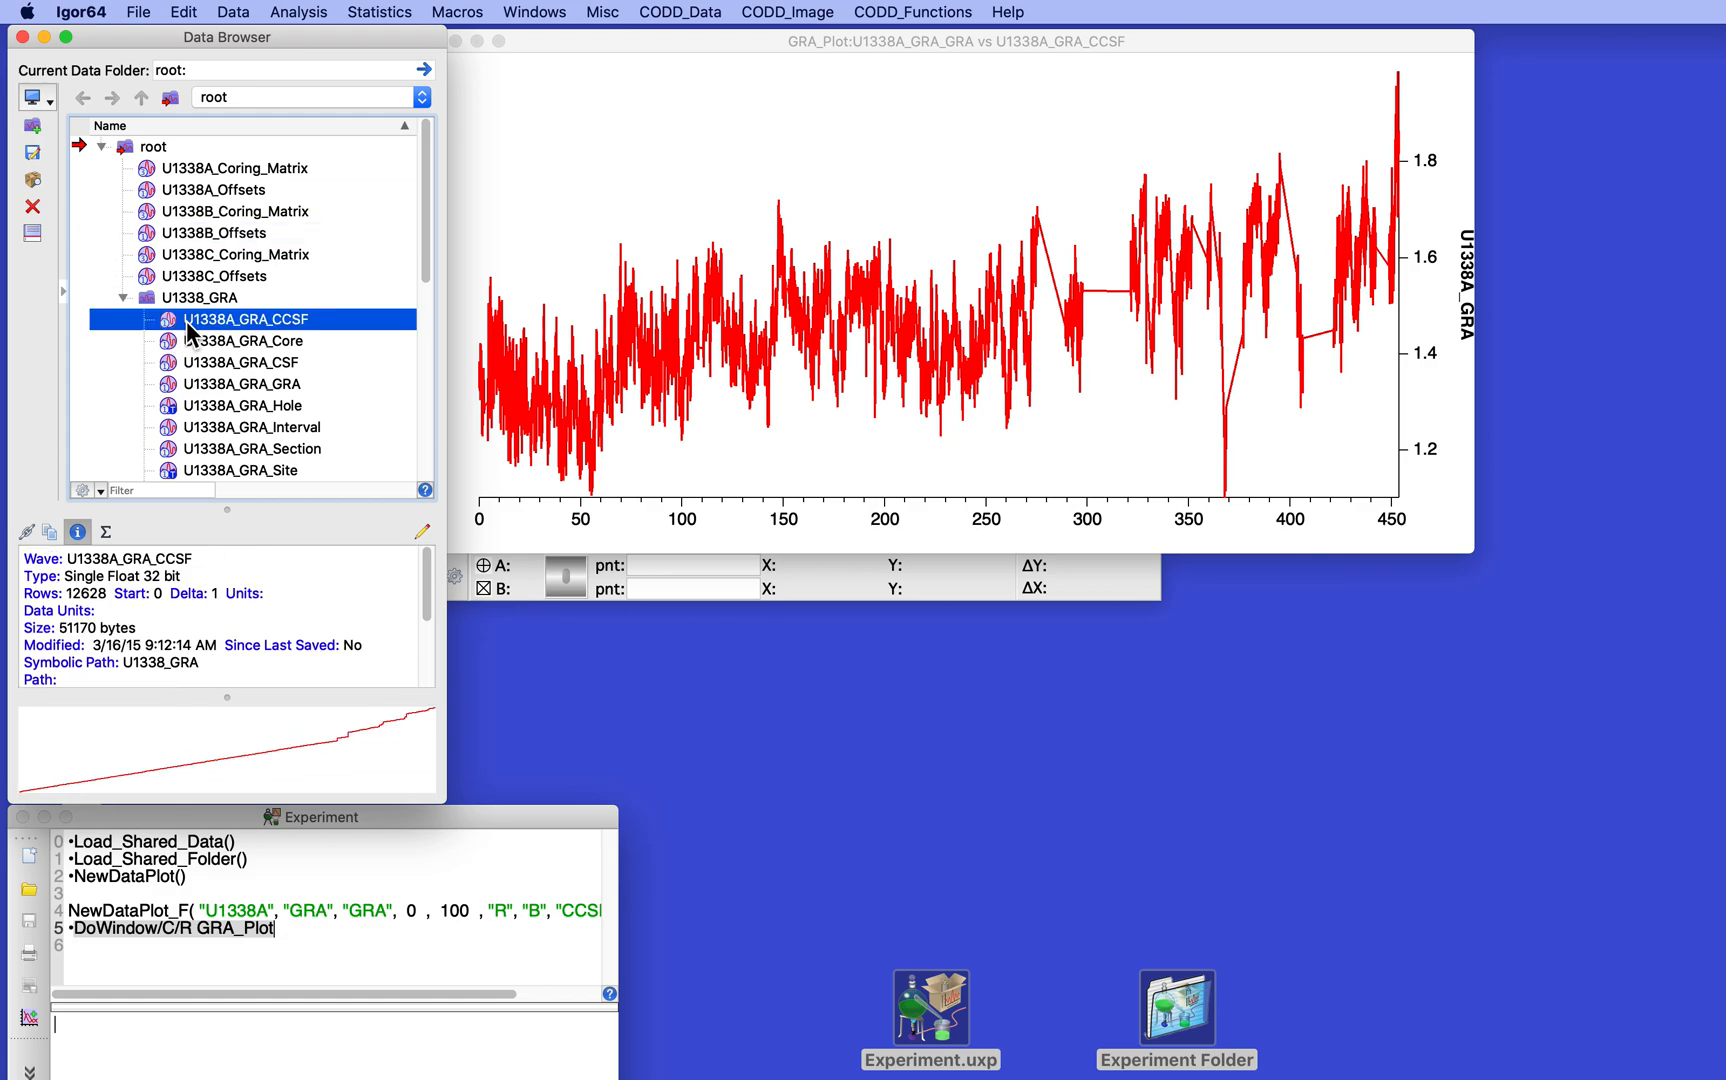
pyautogui.scroll(-3, 215, 625)
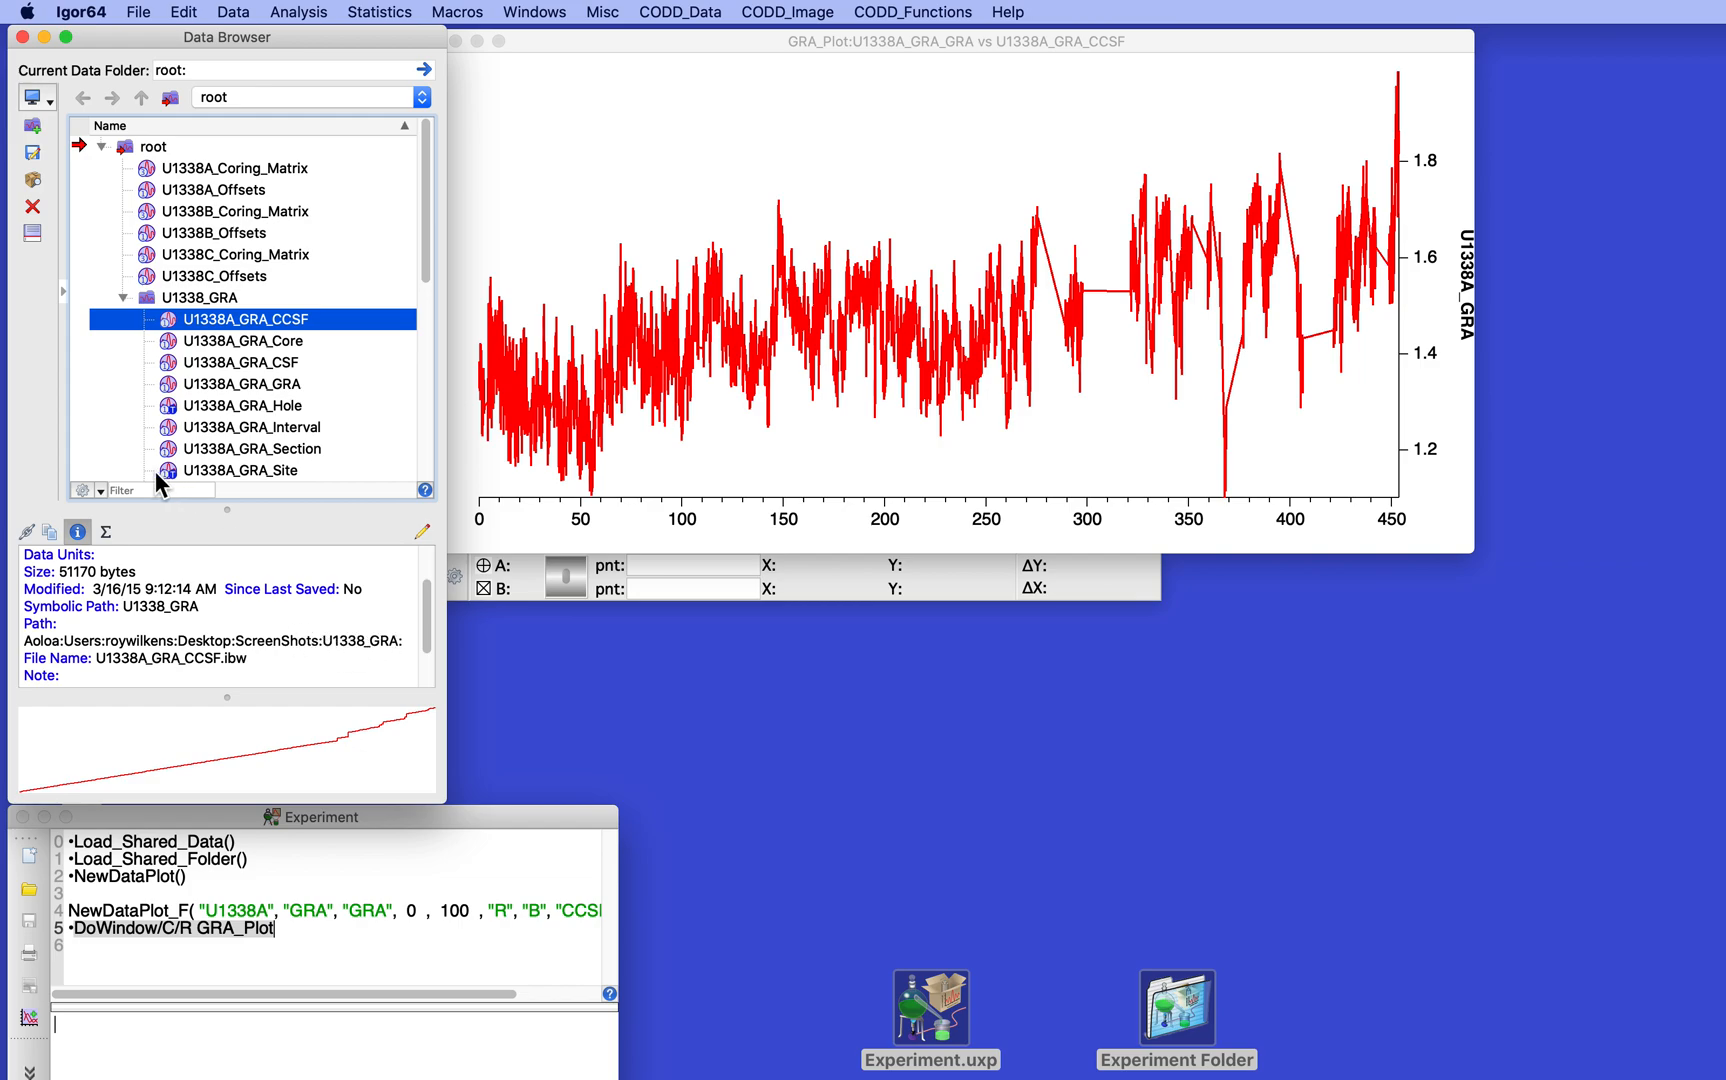
pyautogui.click(123, 298)
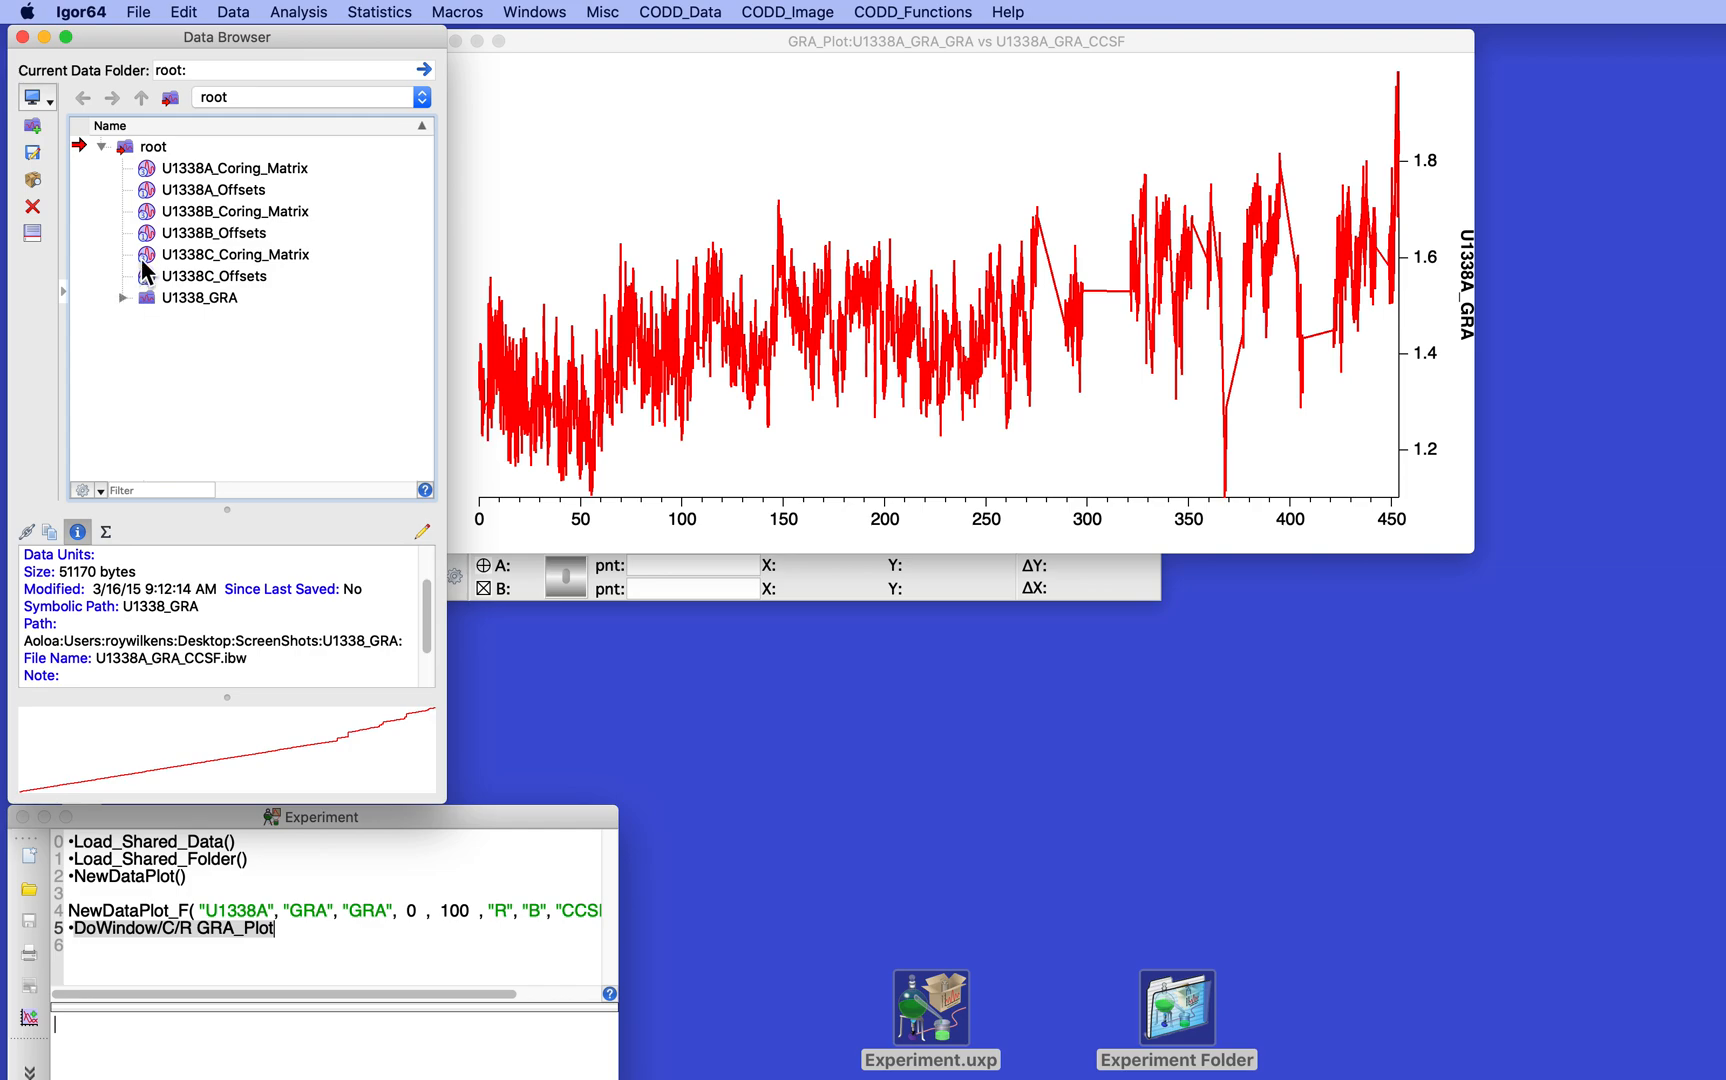
# - Start a new experiment, switch to Finder and move Experiment.uxp, Experiment Folder, U1338_GRA and U1338_Shared_Coring_Matrices into the CoreData folder
pyautogui.click(140, 12)
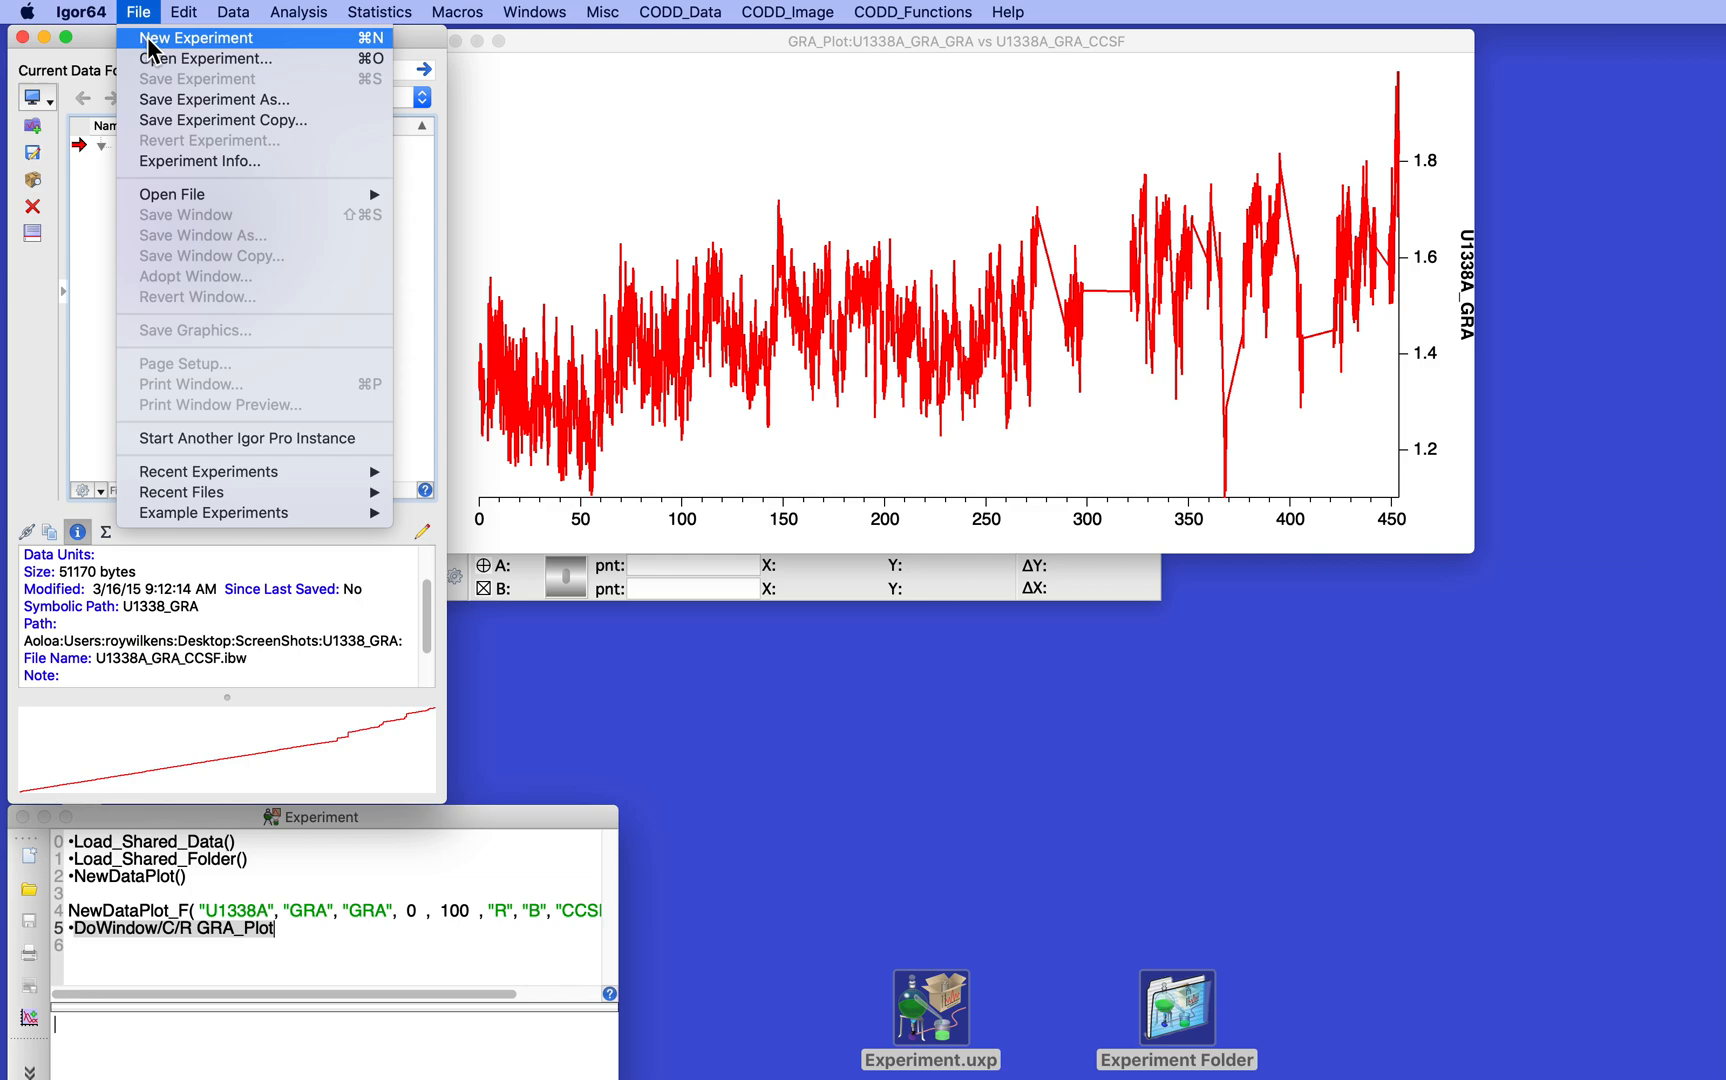
pyautogui.click(150, 40)
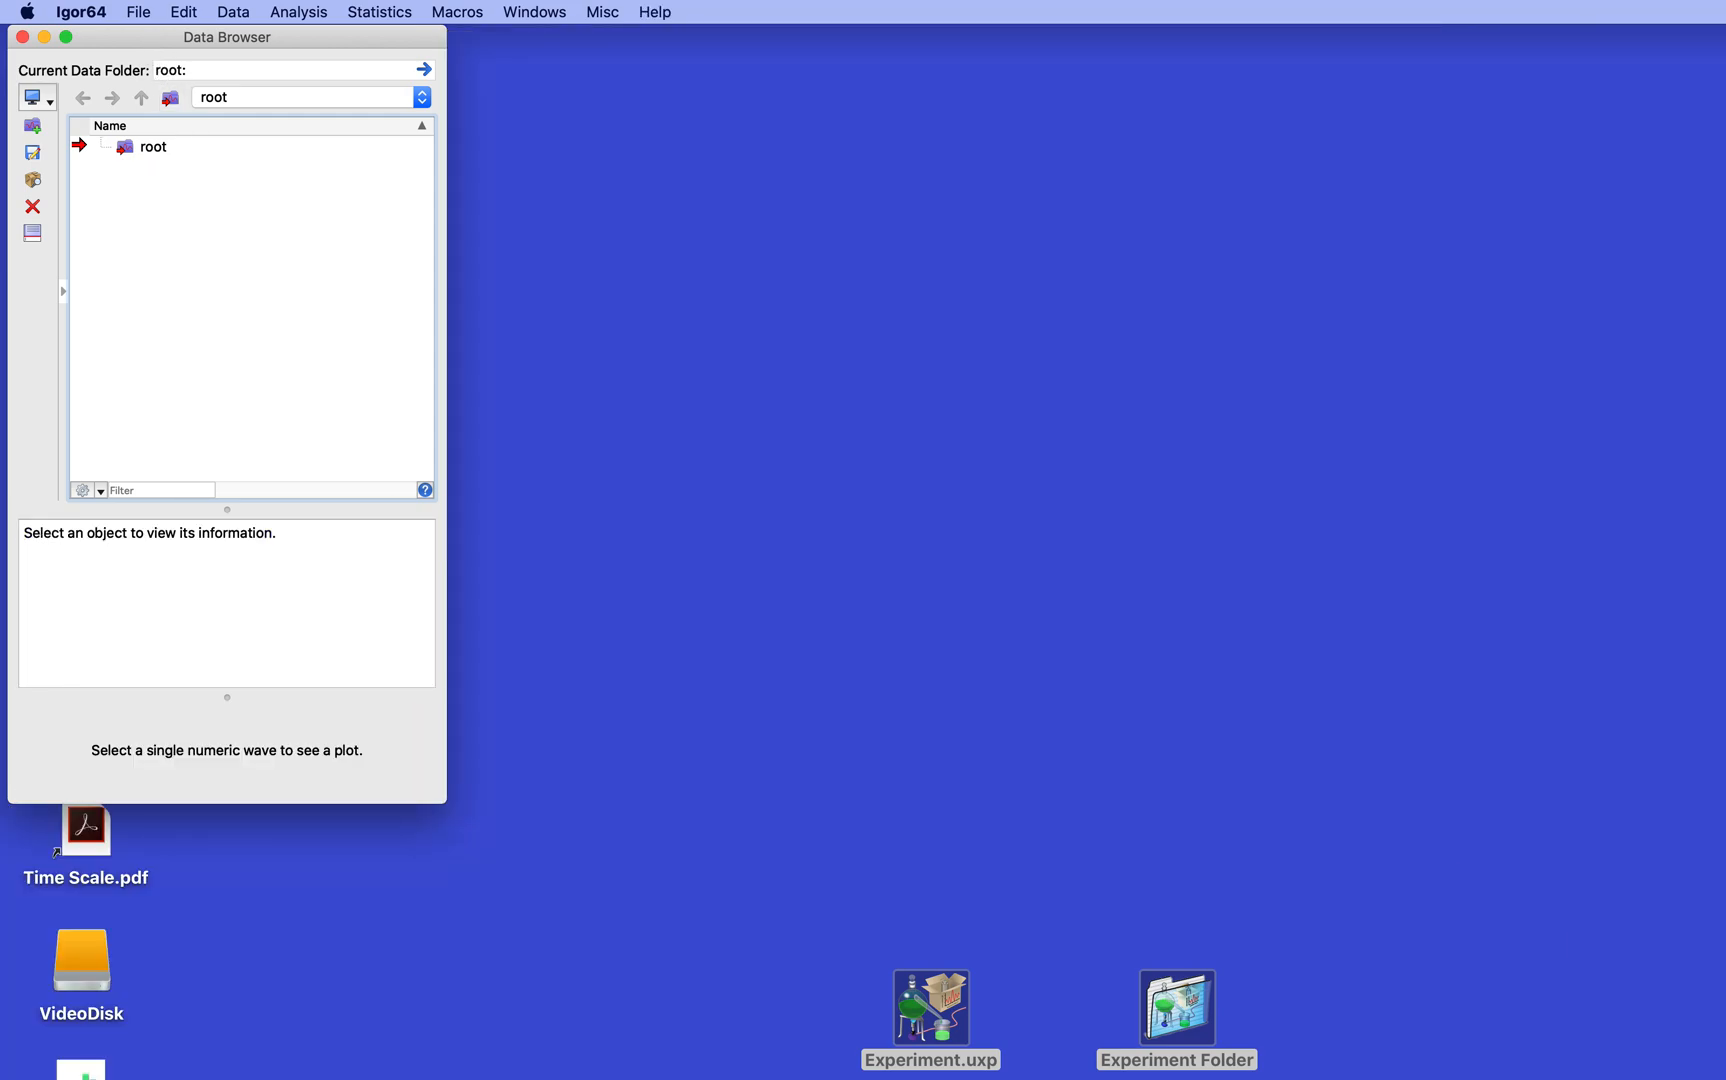
pyautogui.press('super+Tab')
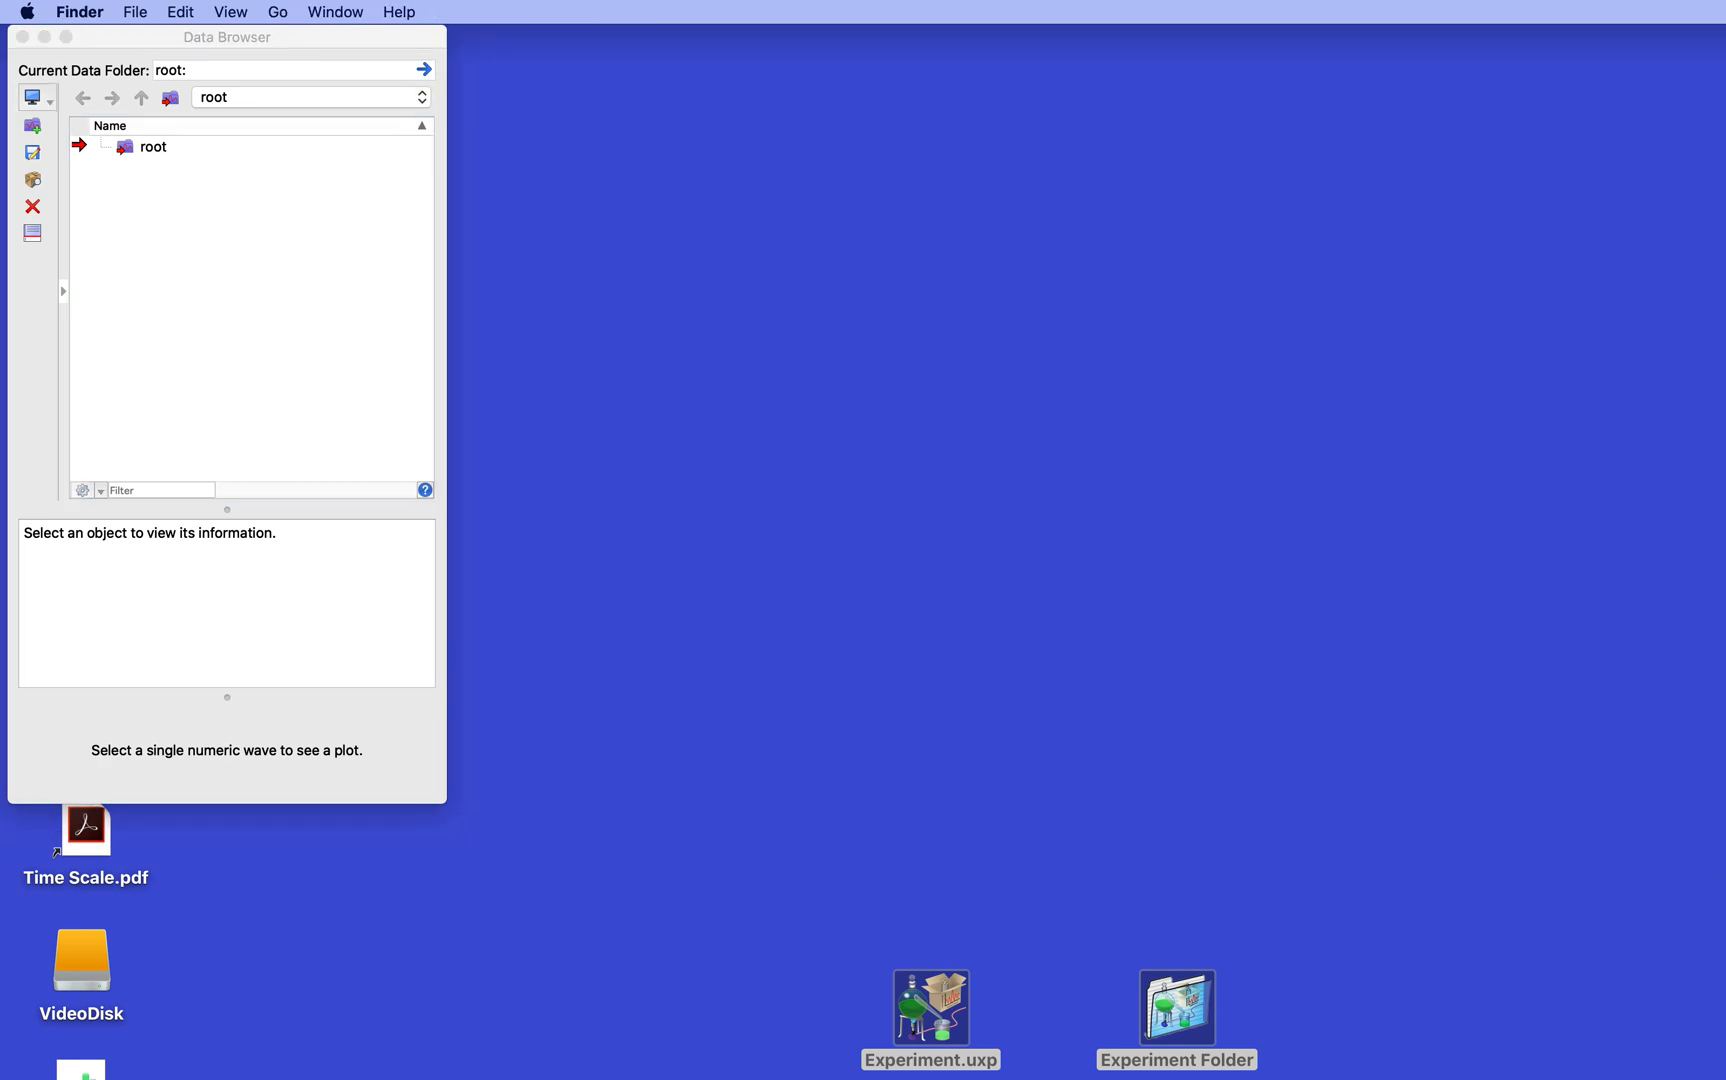
pyautogui.moveTo(1071, 376); pyautogui.dragTo(903, 303)
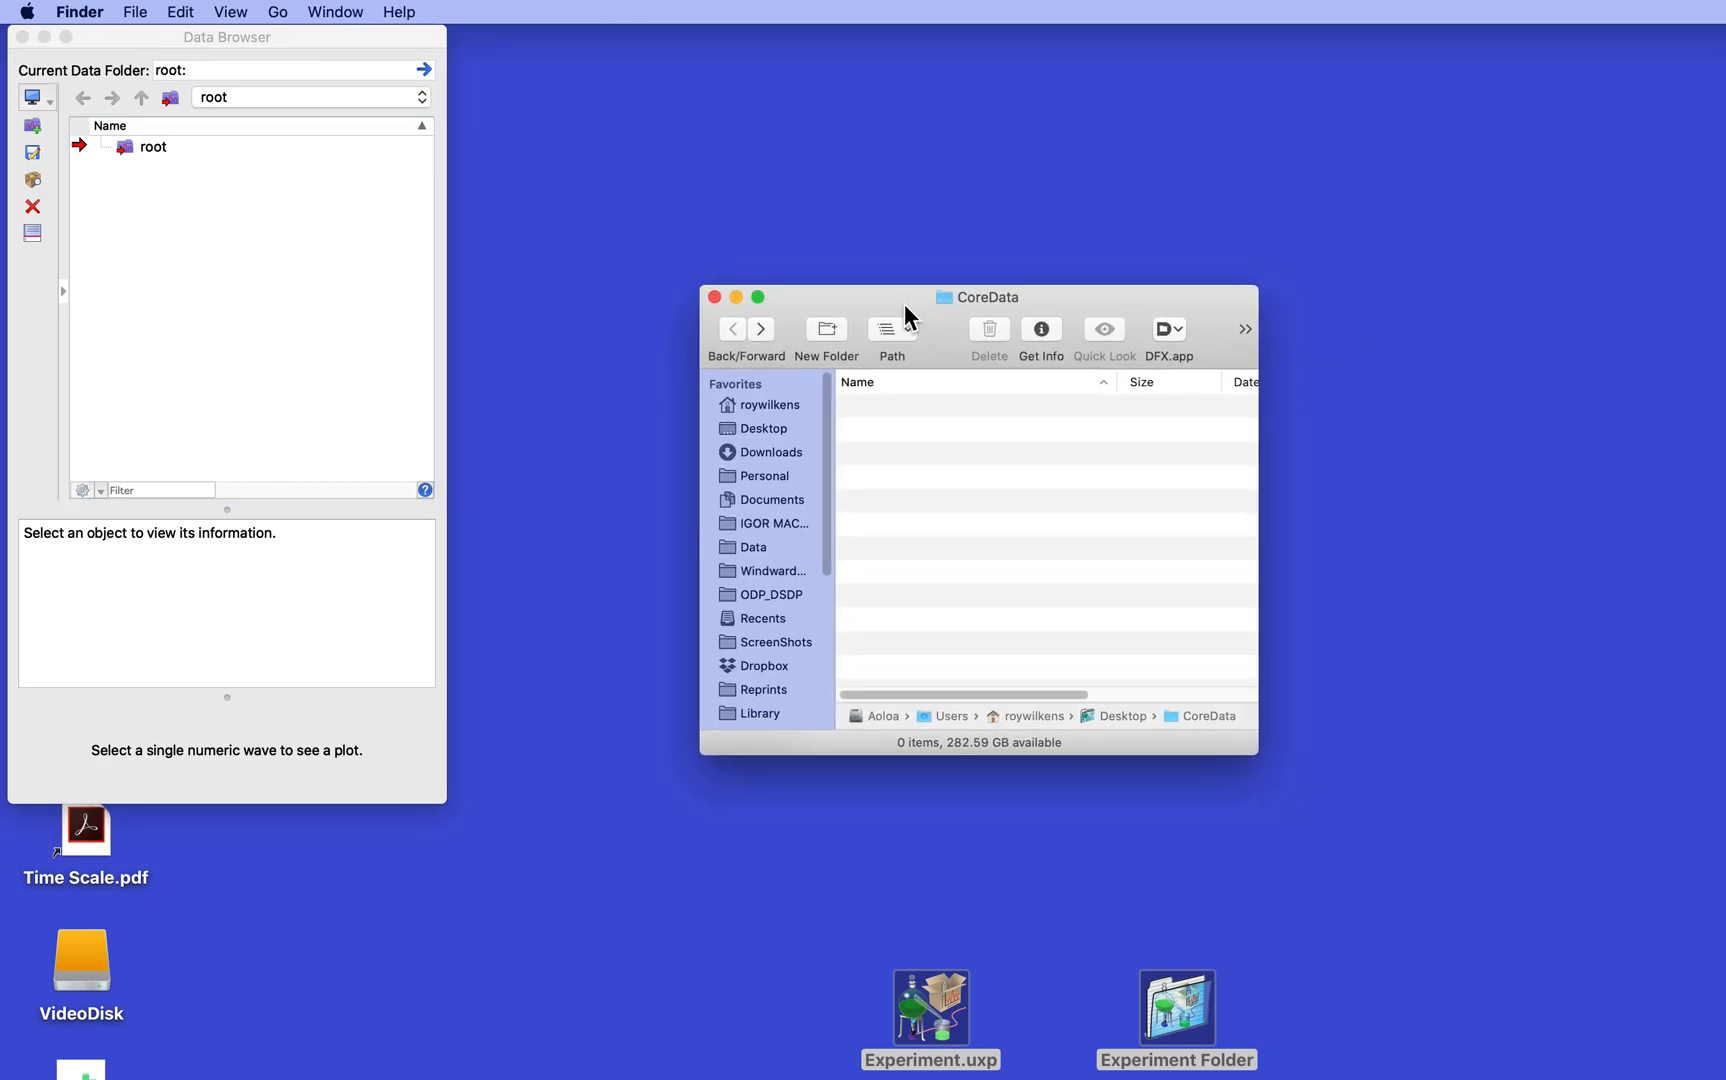
pyautogui.click(1372, 955)
pyautogui.moveTo(1373, 953); pyautogui.dragTo(922, 467)
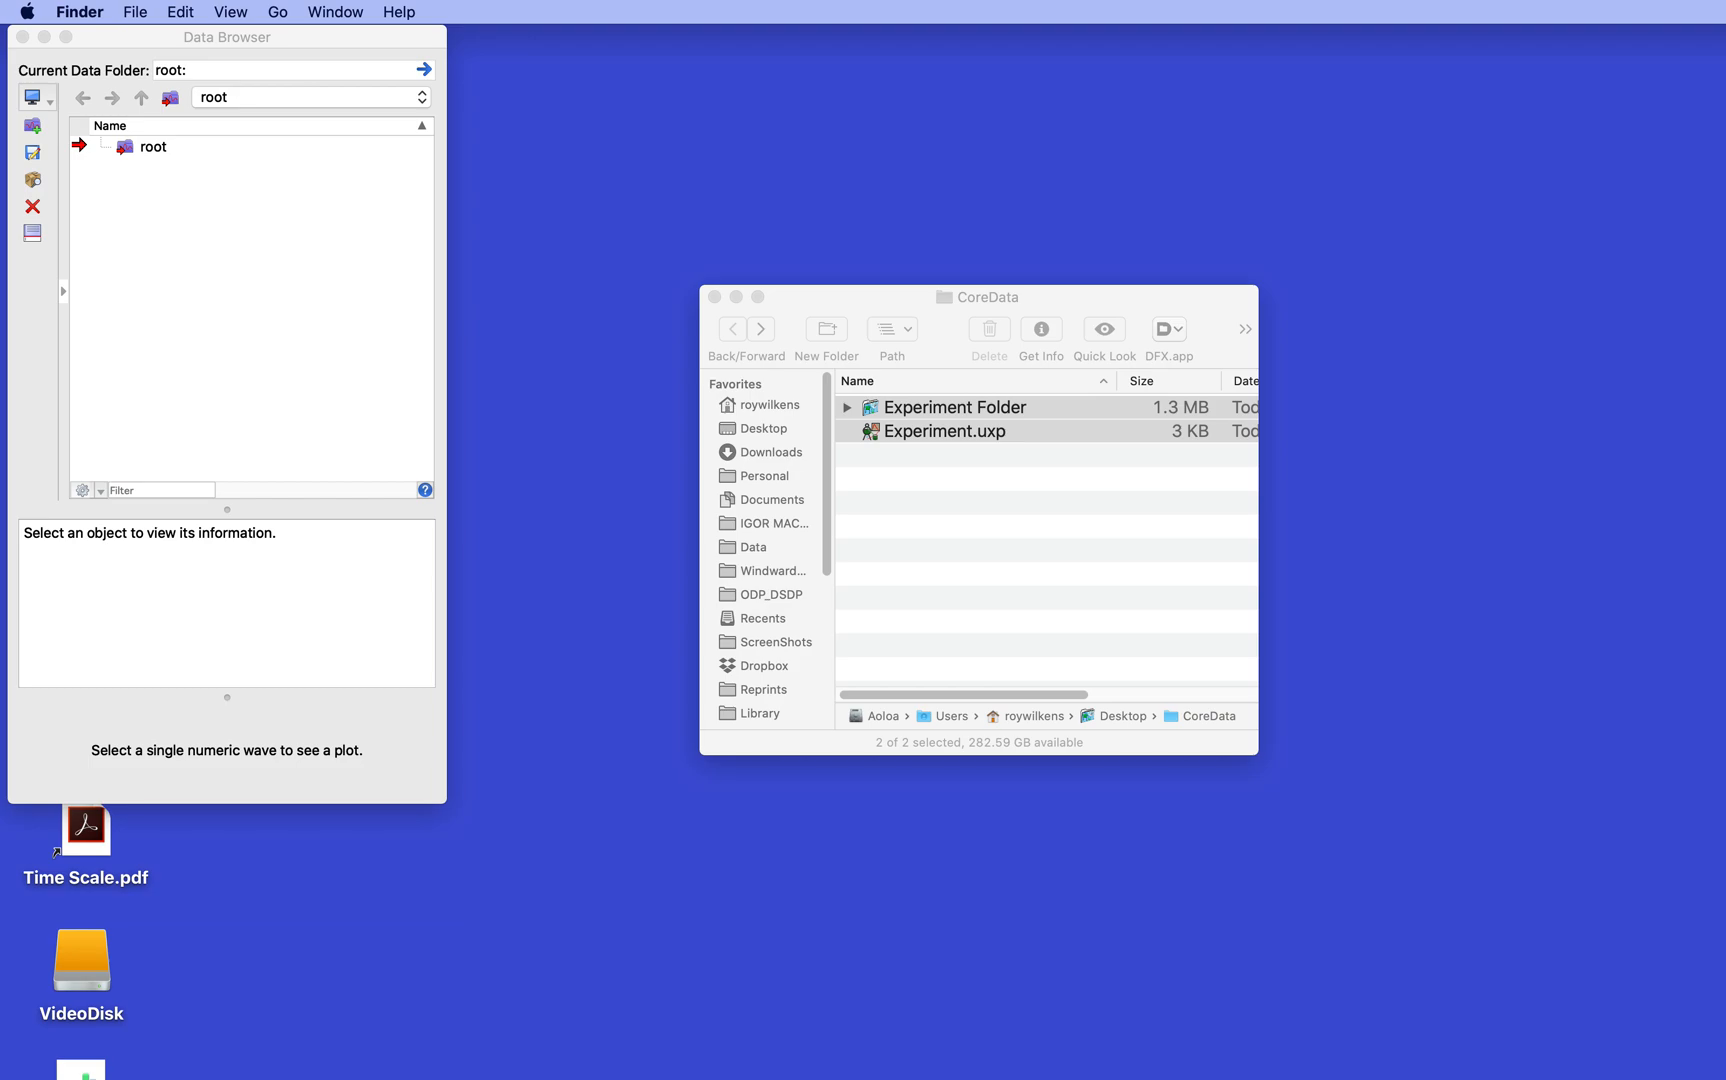
pyautogui.moveTo(1720, 322); pyautogui.dragTo(918, 534)
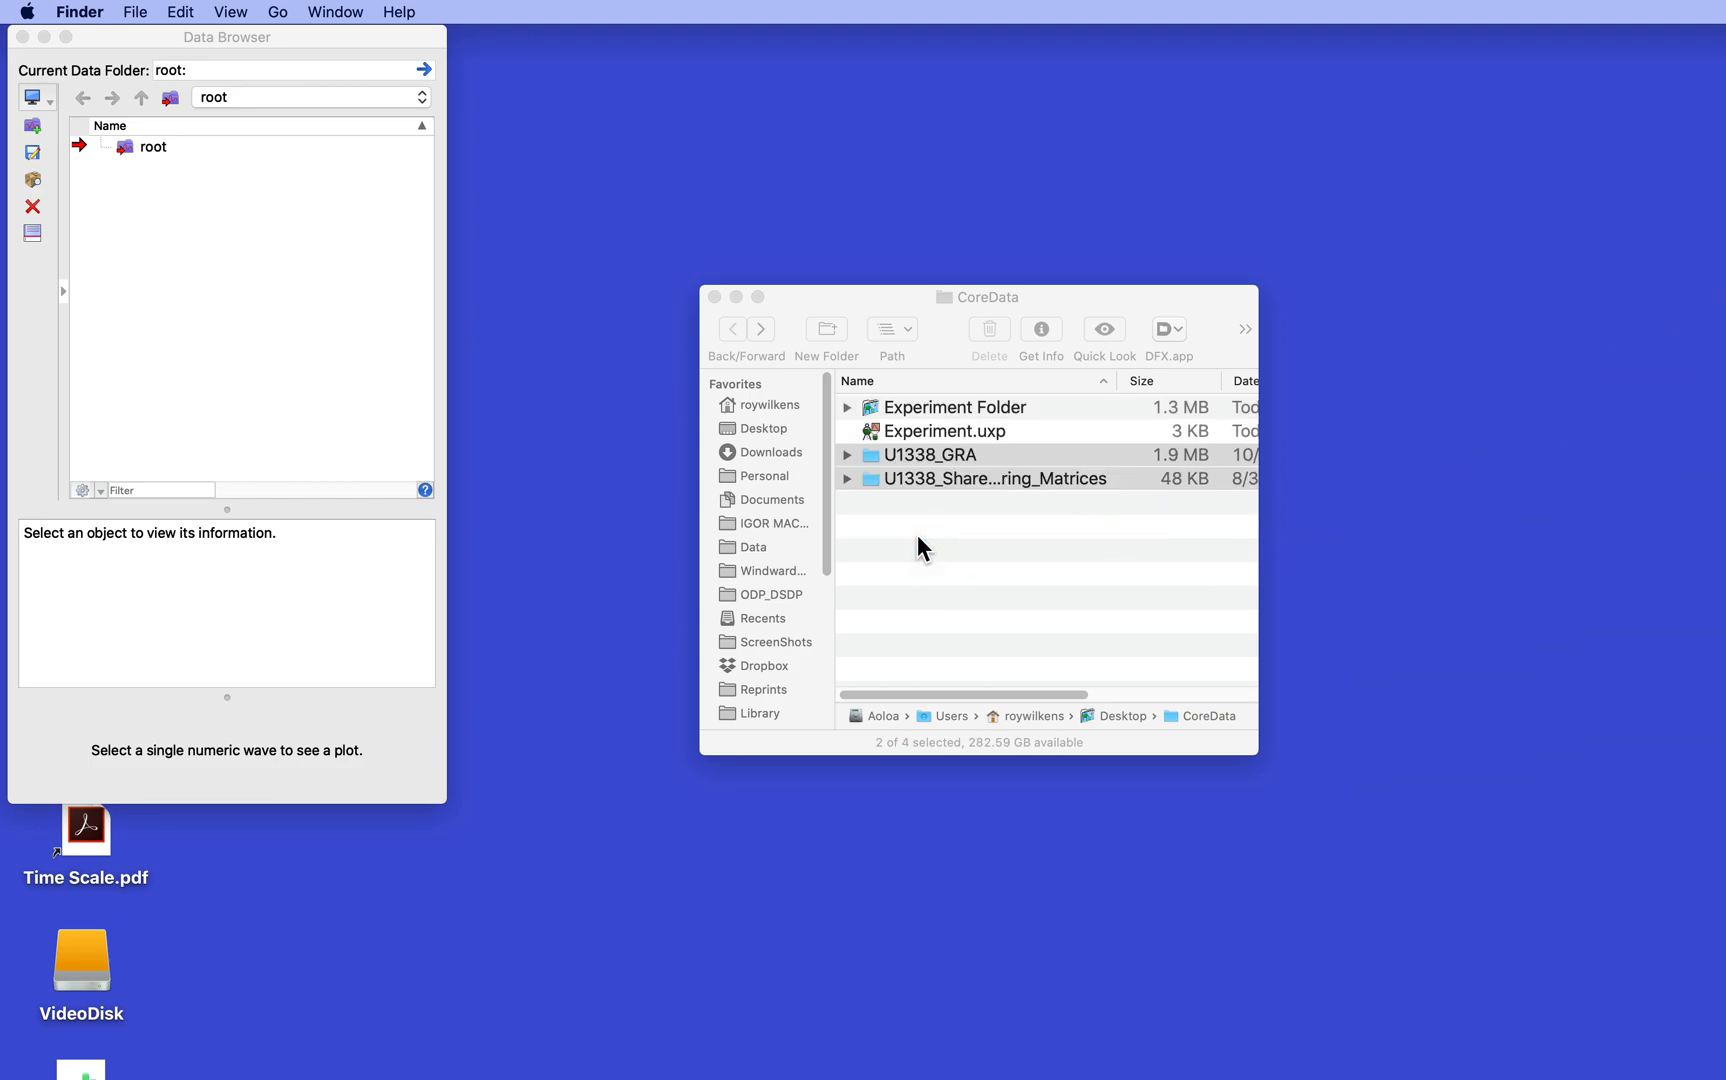
pyautogui.click(899, 480)
pyautogui.click(903, 522)
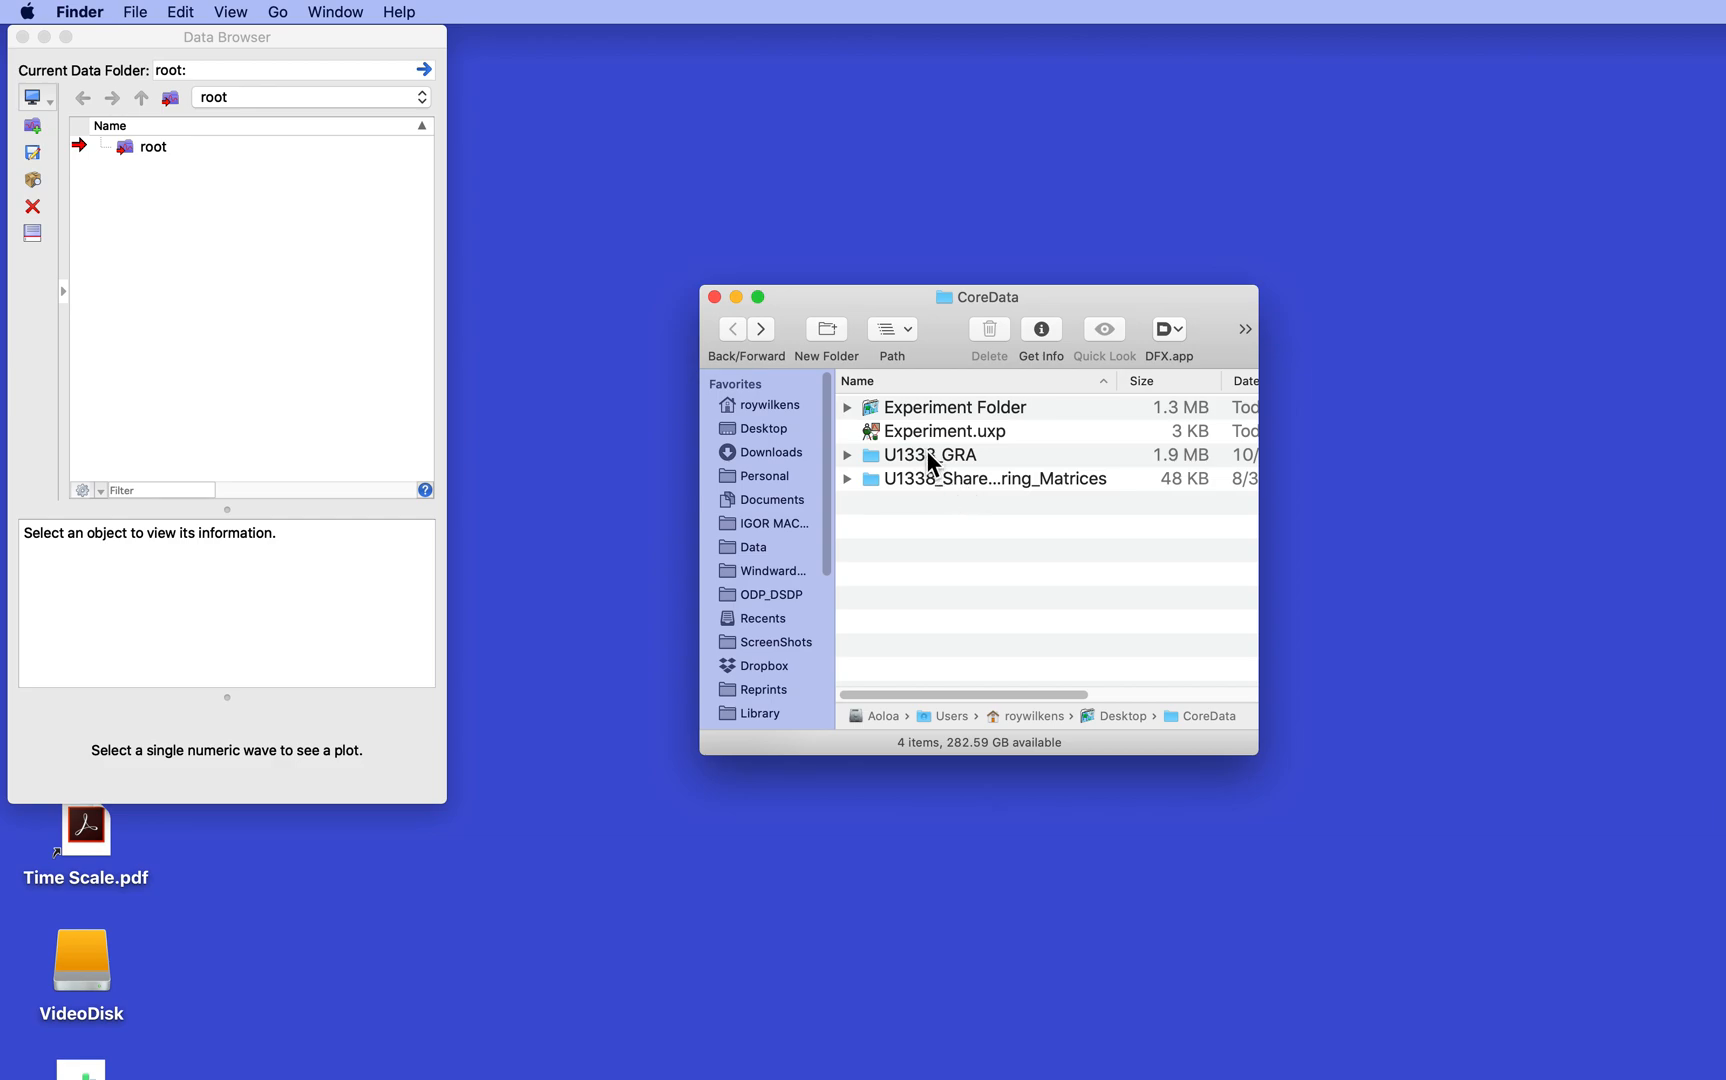
# - Open Experiment.uxp from the CoreData folder in Igor Pro
pyautogui.click(849, 456)
pyautogui.click(849, 456)
pyautogui.click(872, 435)
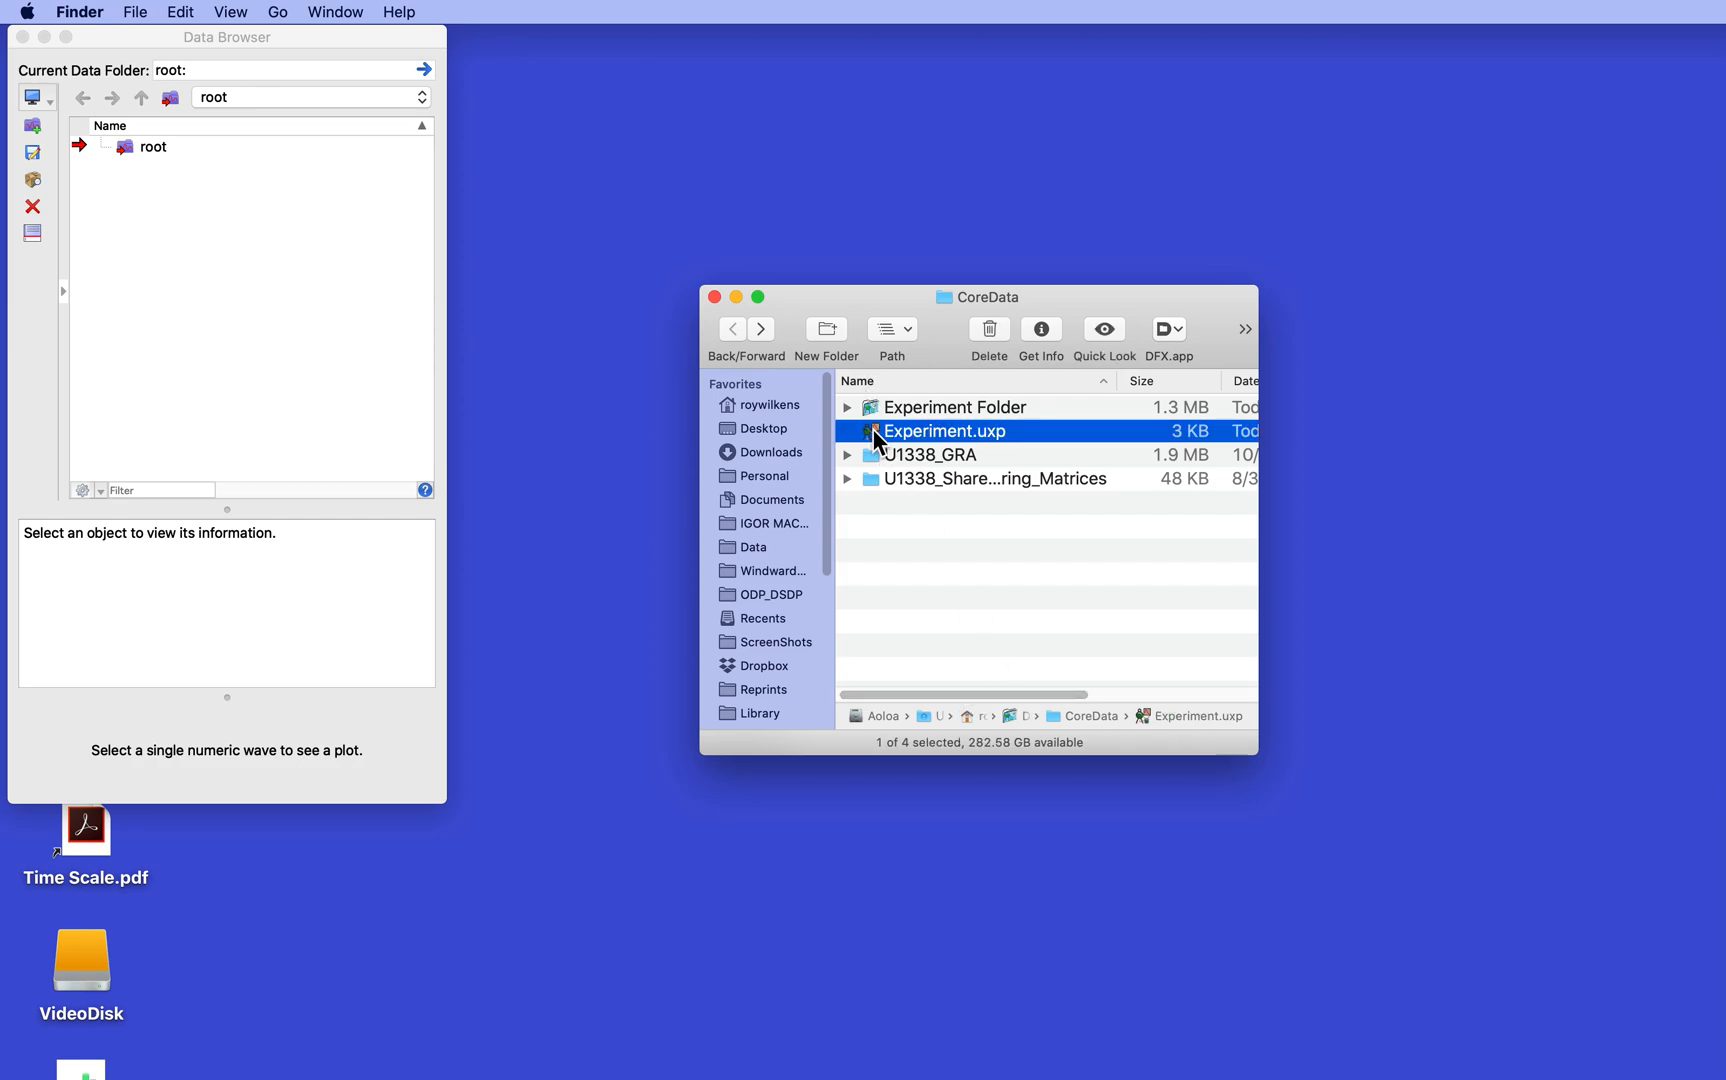
pyautogui.doubleClick(872, 429)
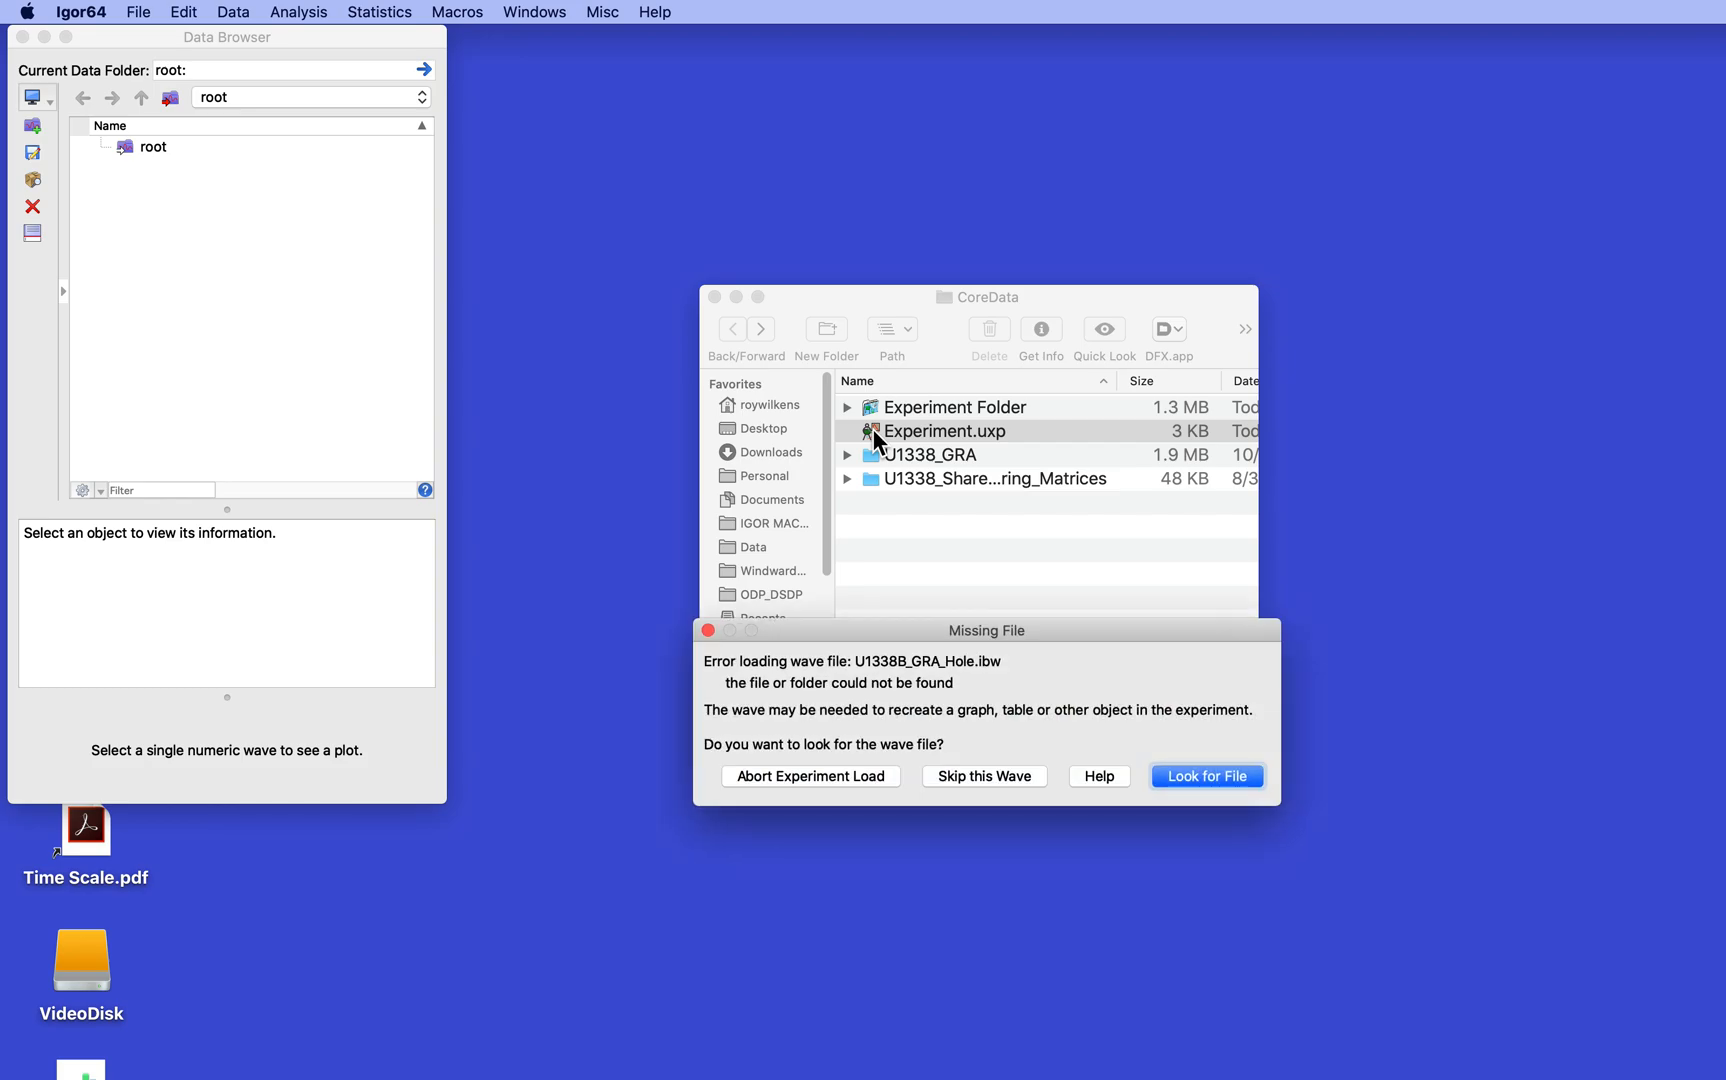
# - Locate the missing wave file U1338B_GRA_Hole.ibw in CoreData's U1338_GRA folder so that the experiment can load
pyautogui.click(1210, 773)
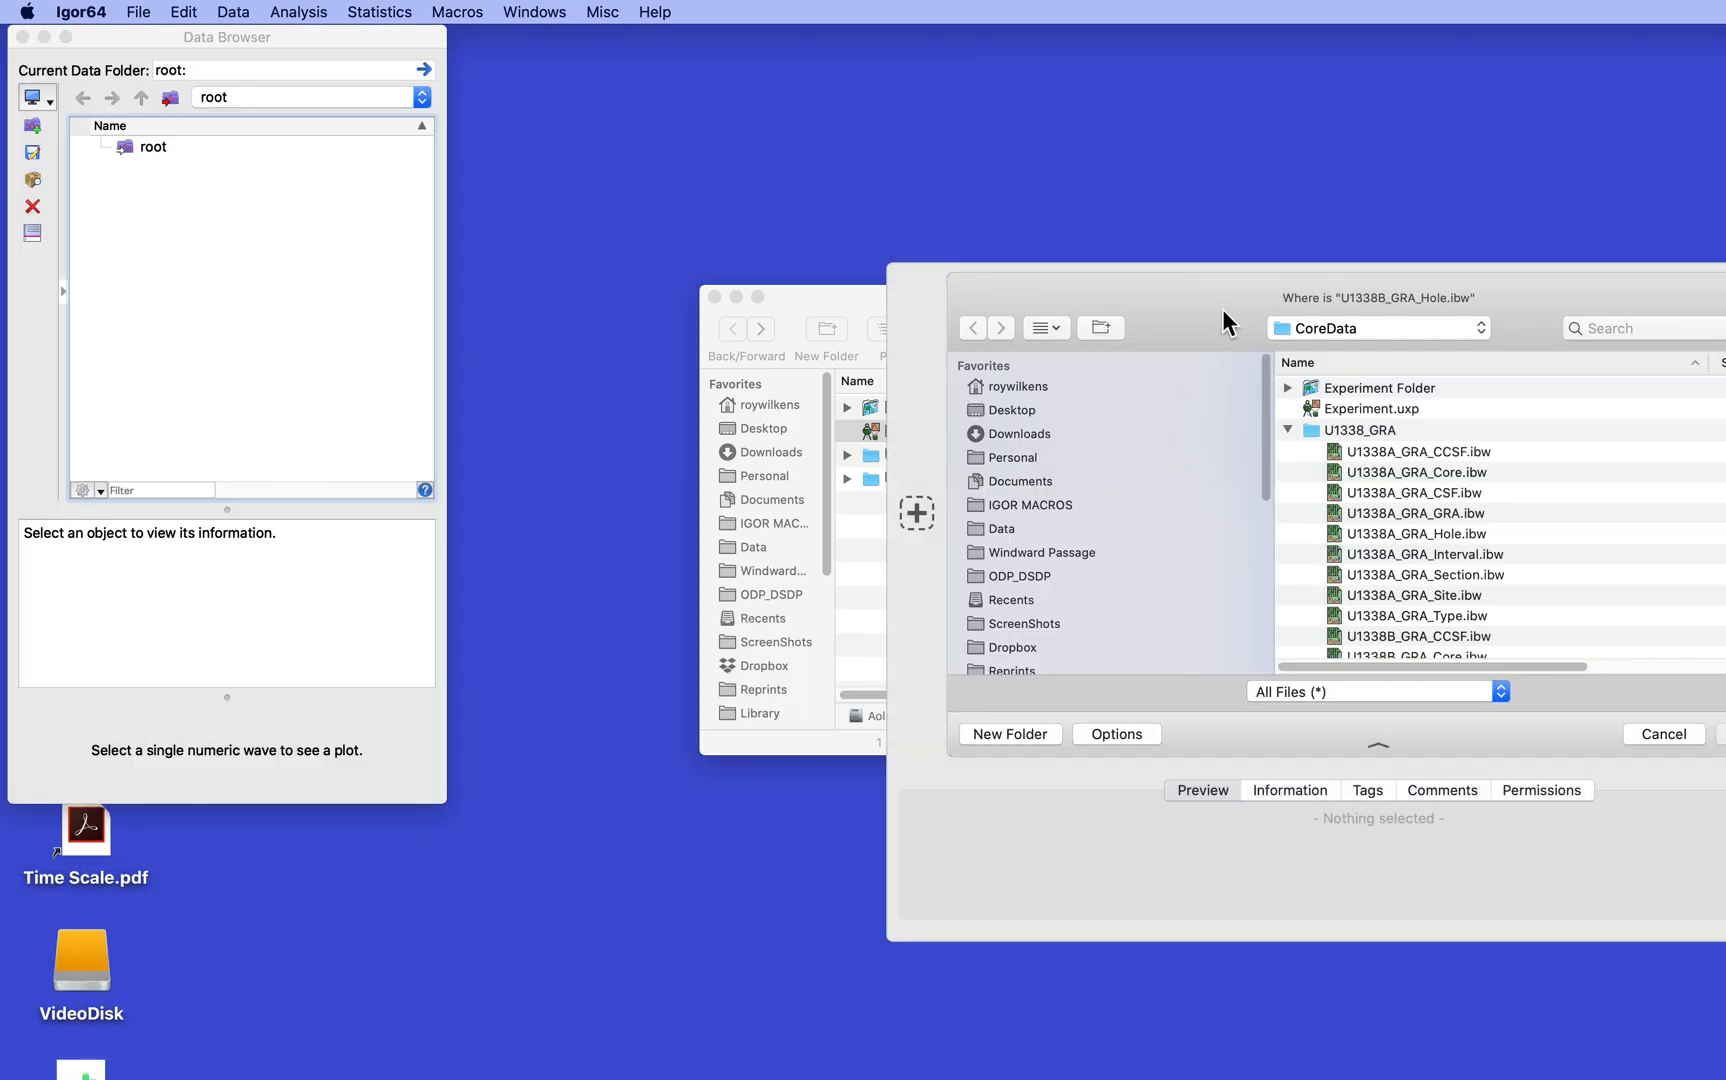
pyautogui.moveTo(1222, 309); pyautogui.dragTo(945, 166)
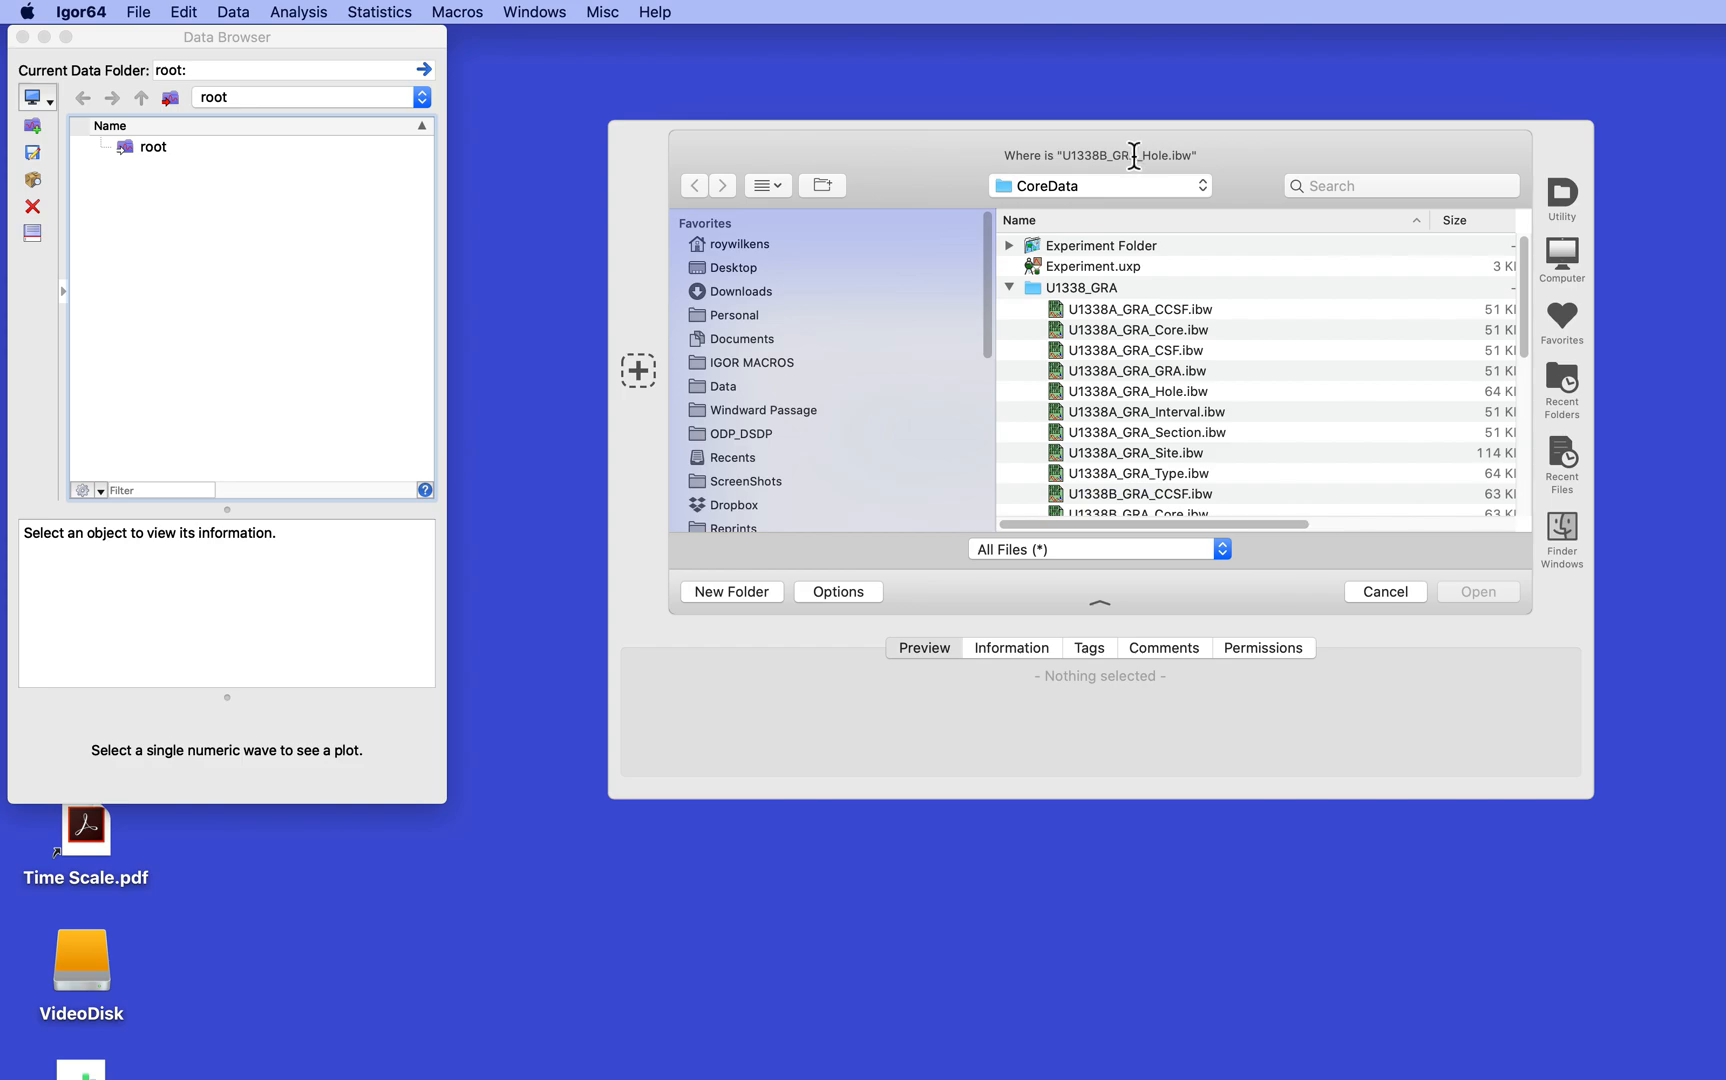
pyautogui.scroll(-5, 1095, 415)
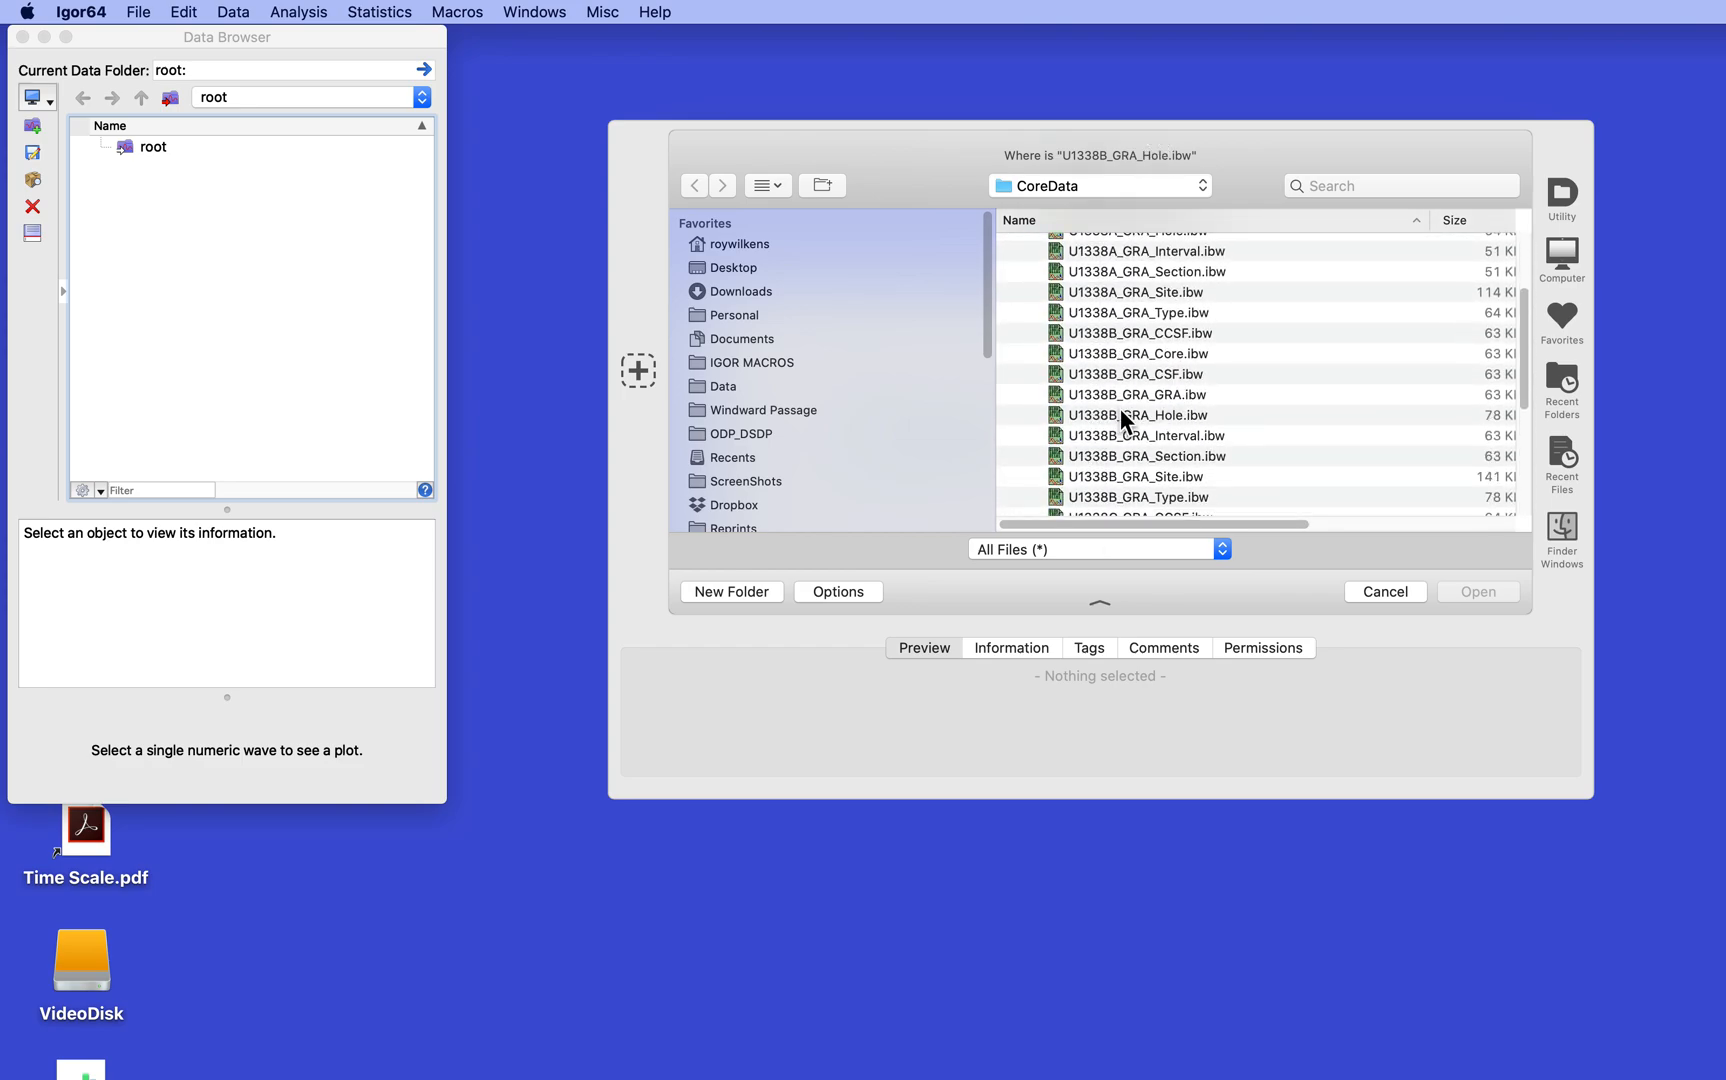
pyautogui.click(1130, 416)
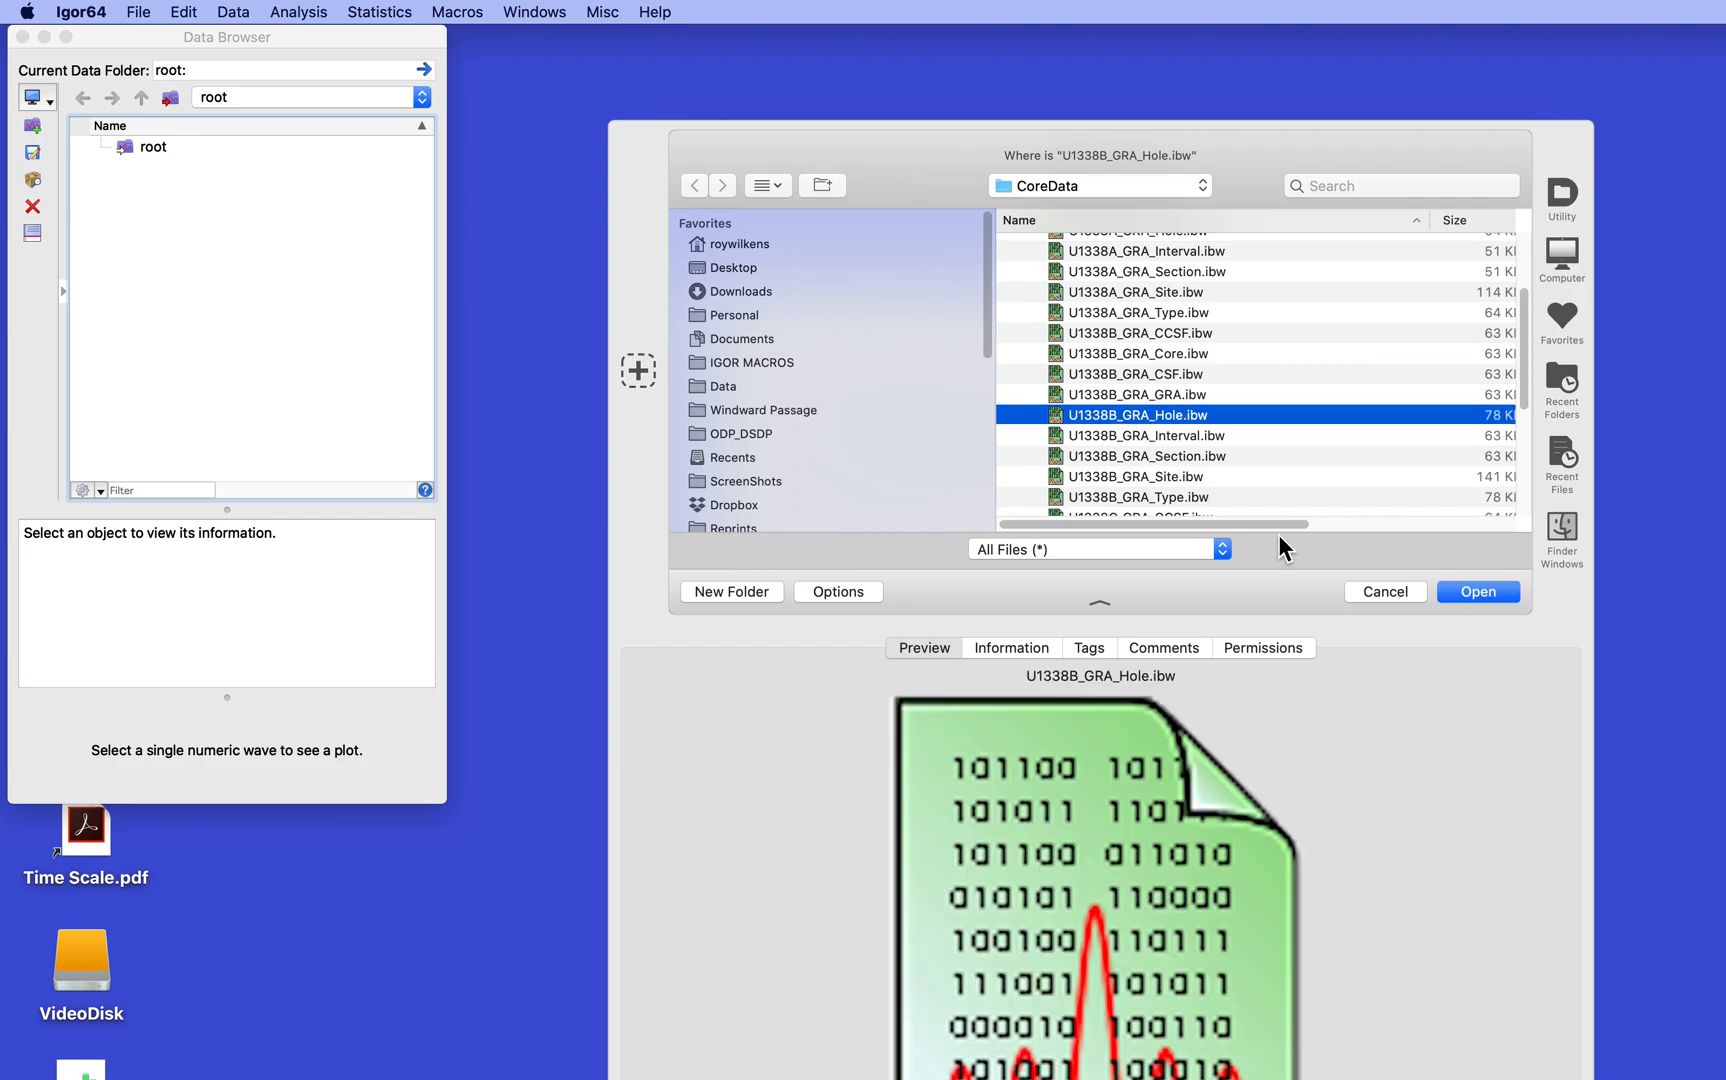
pyautogui.click(1479, 591)
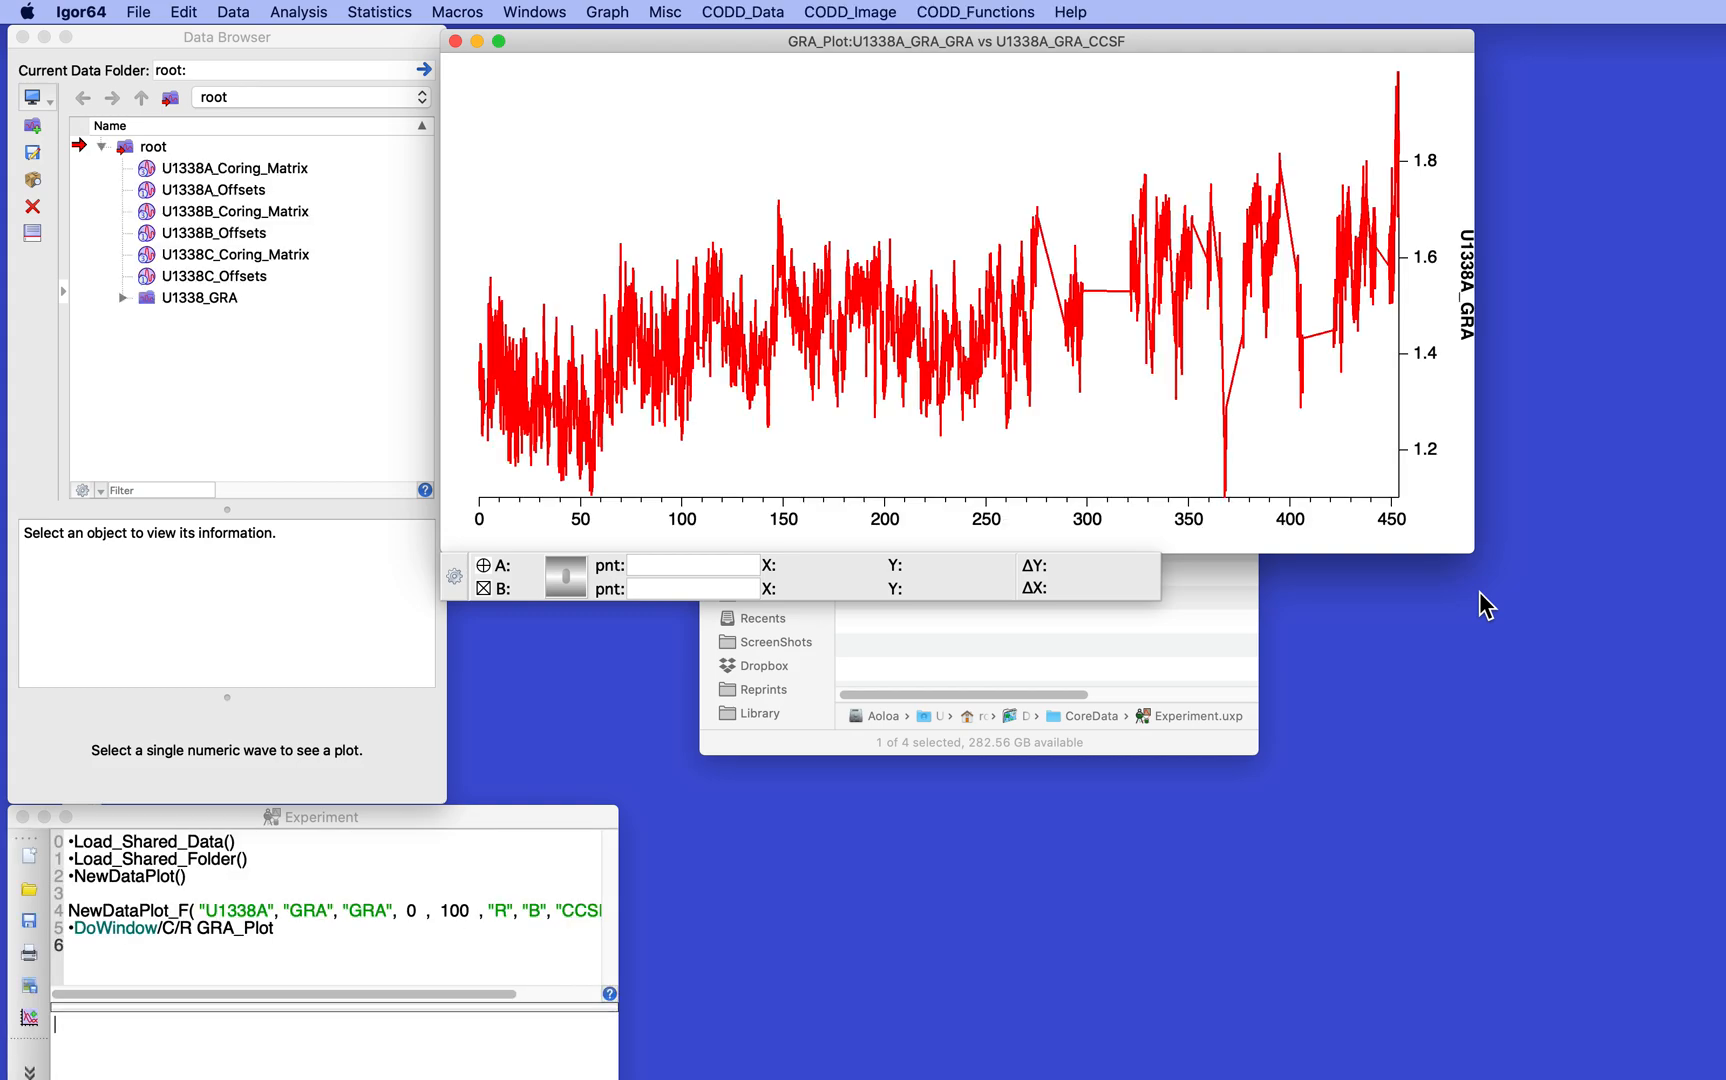
# - Adopt all external waves into the current experiment, leaving notebook and procedure files out
pyautogui.click(167, 400)
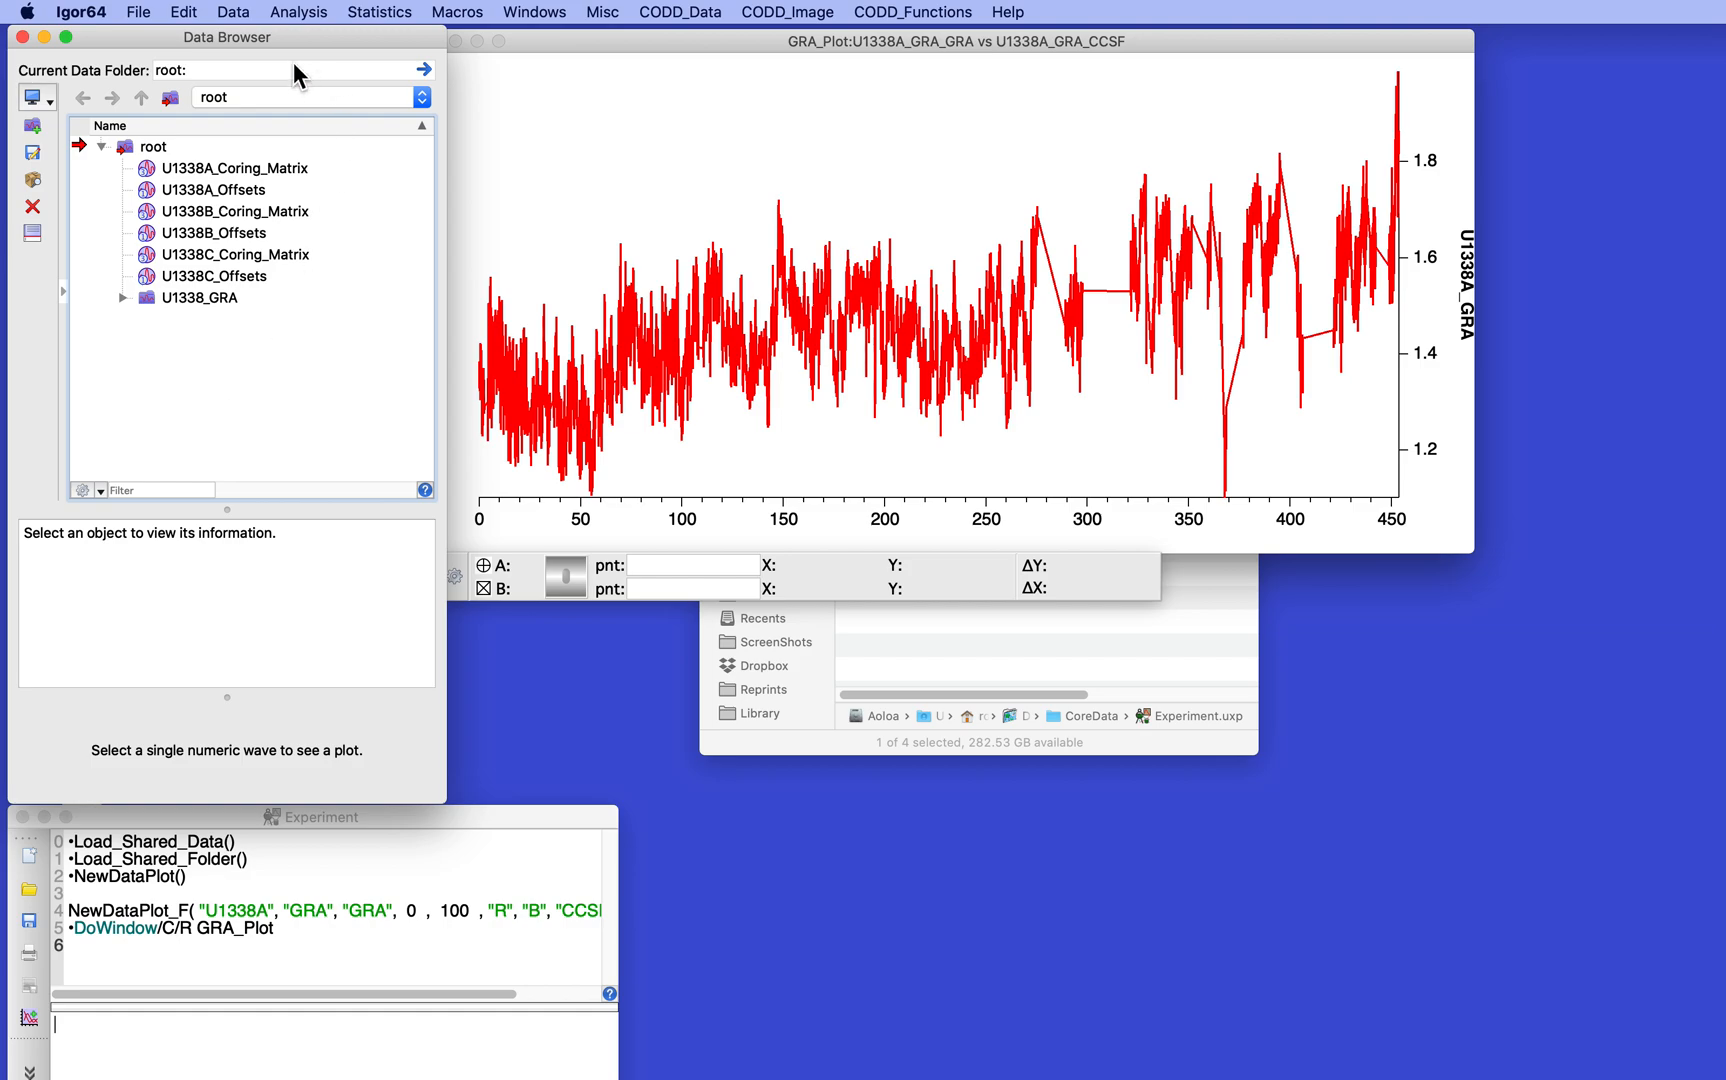
pyautogui.click(143, 12)
pyautogui.click(144, 11)
pyautogui.click(145, 11)
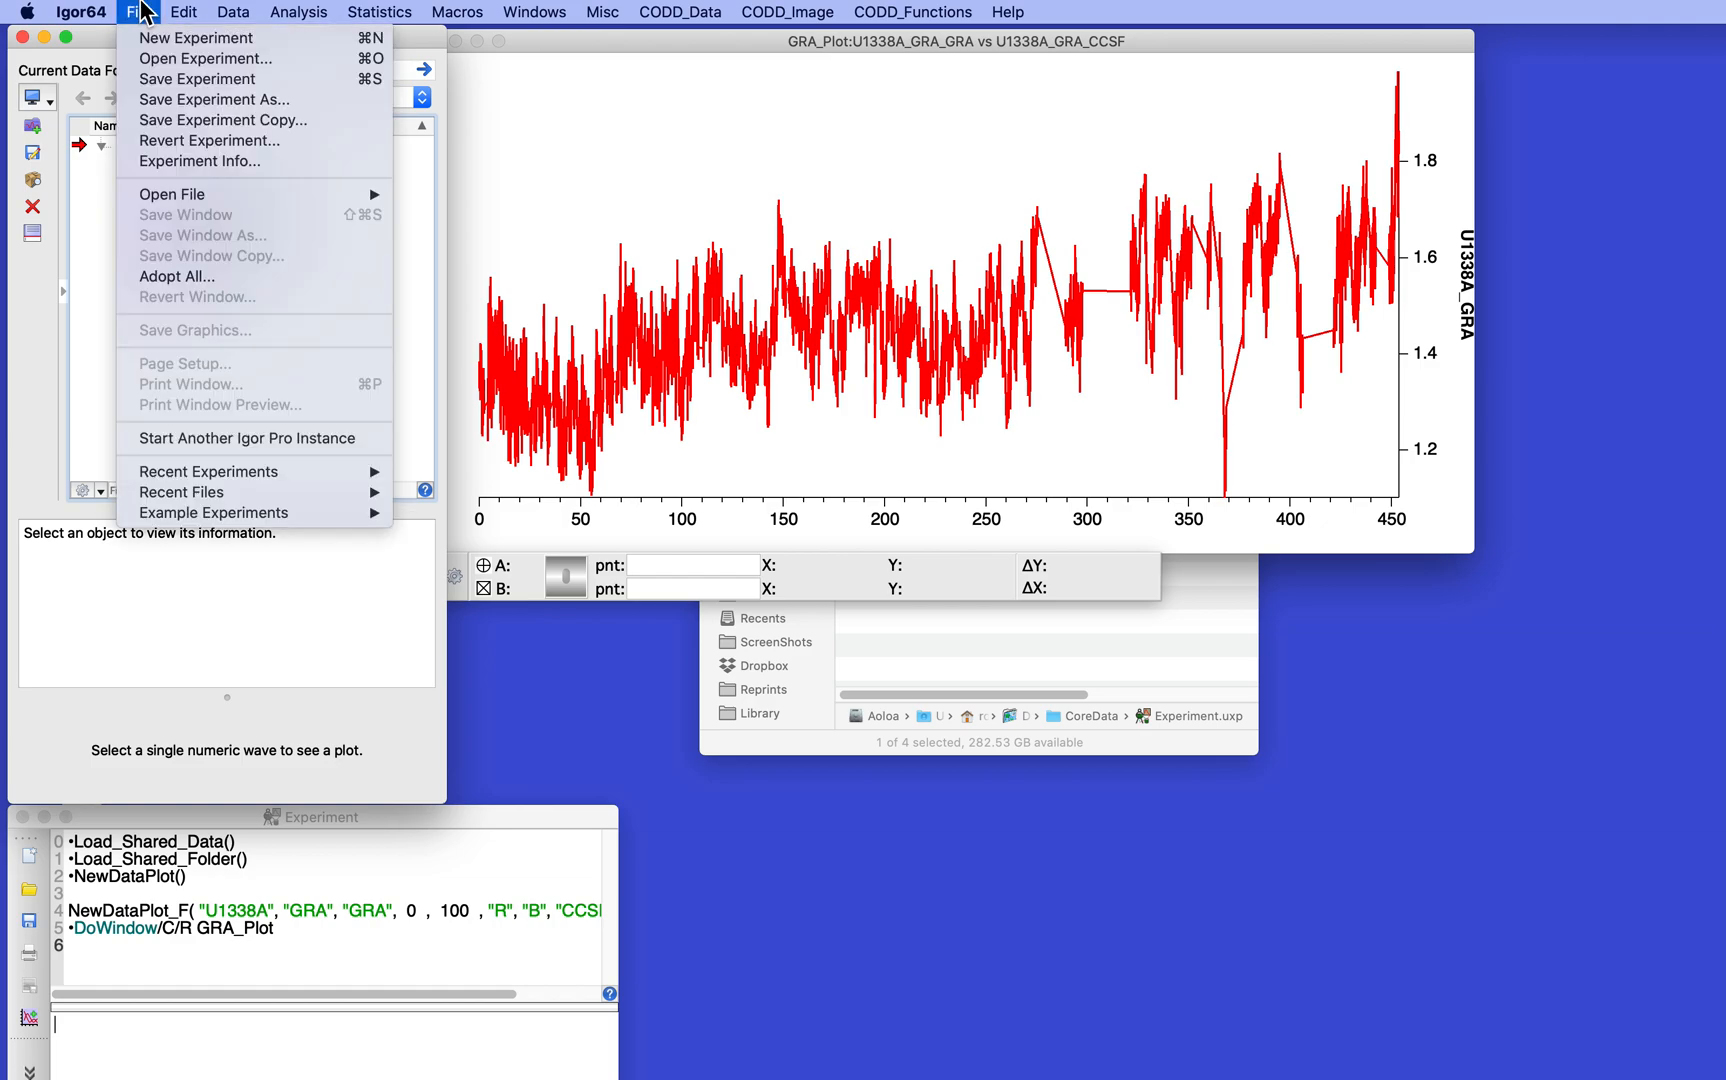
pyautogui.click(174, 276)
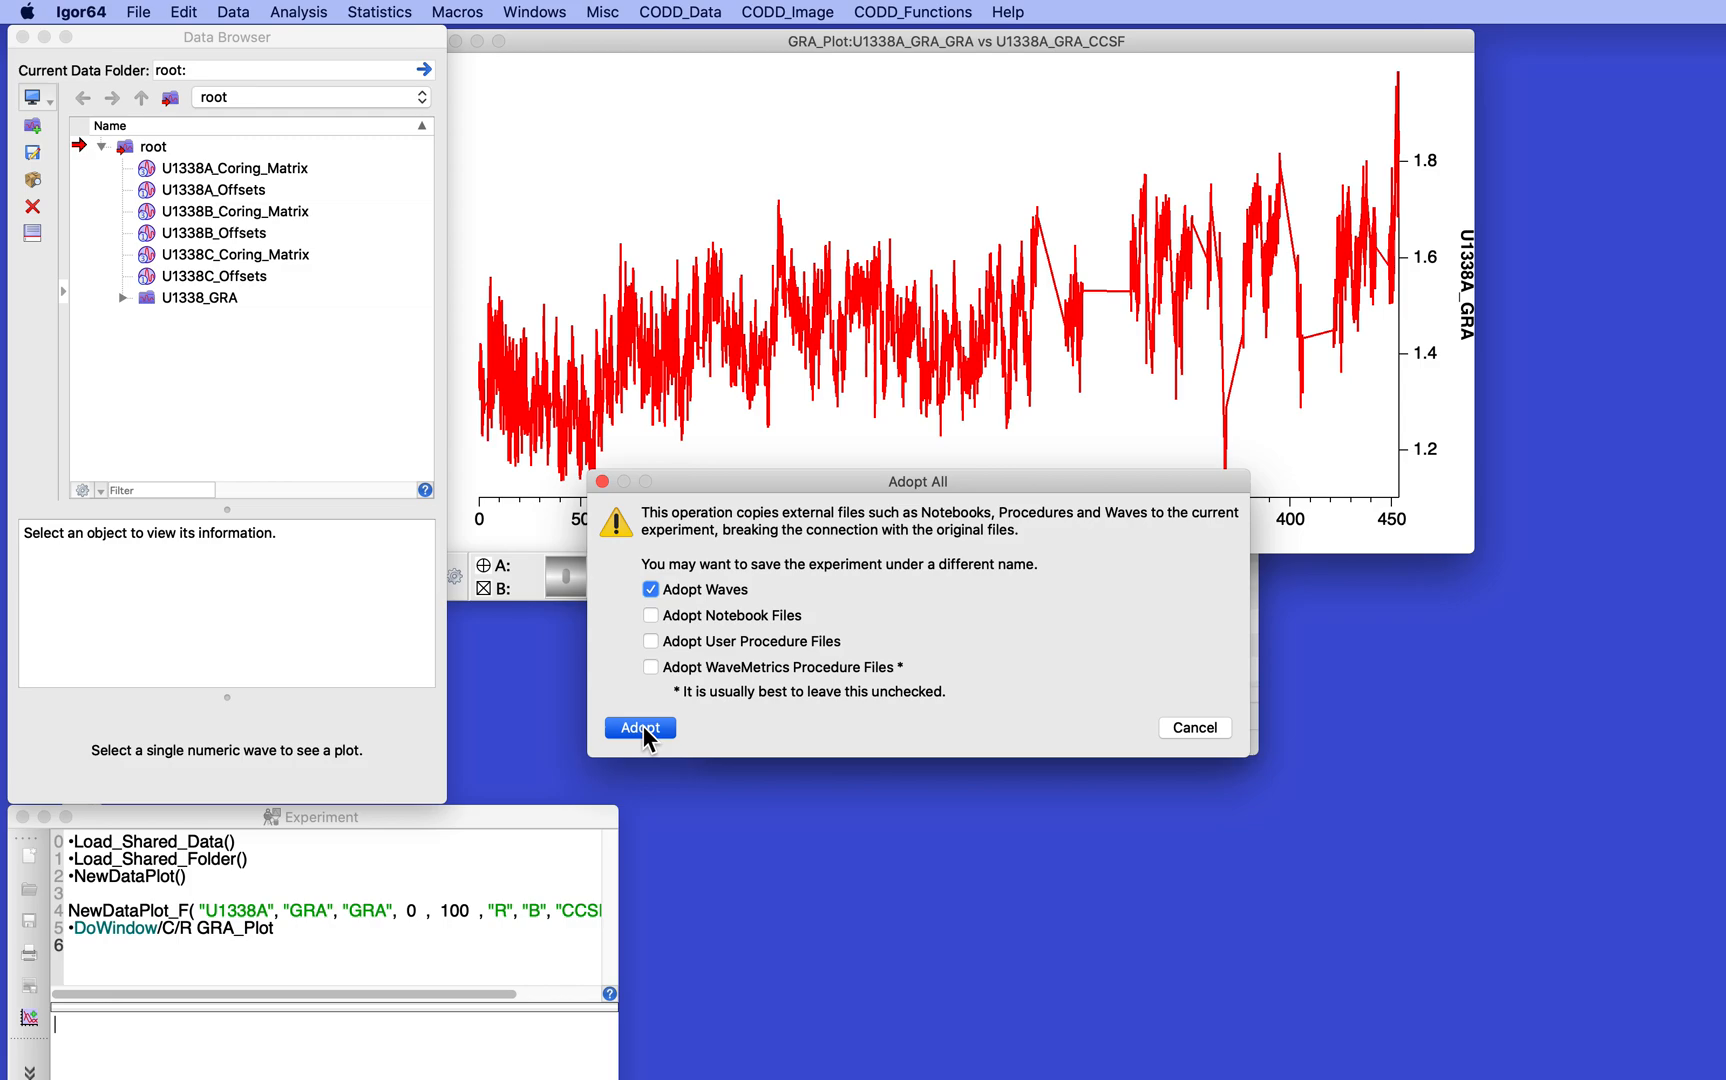
# - Check the wave information of U1338C_Offsets and U1338_GRA's U1338A_GRA_Core for any remaining link to external files
pyautogui.click(157, 287)
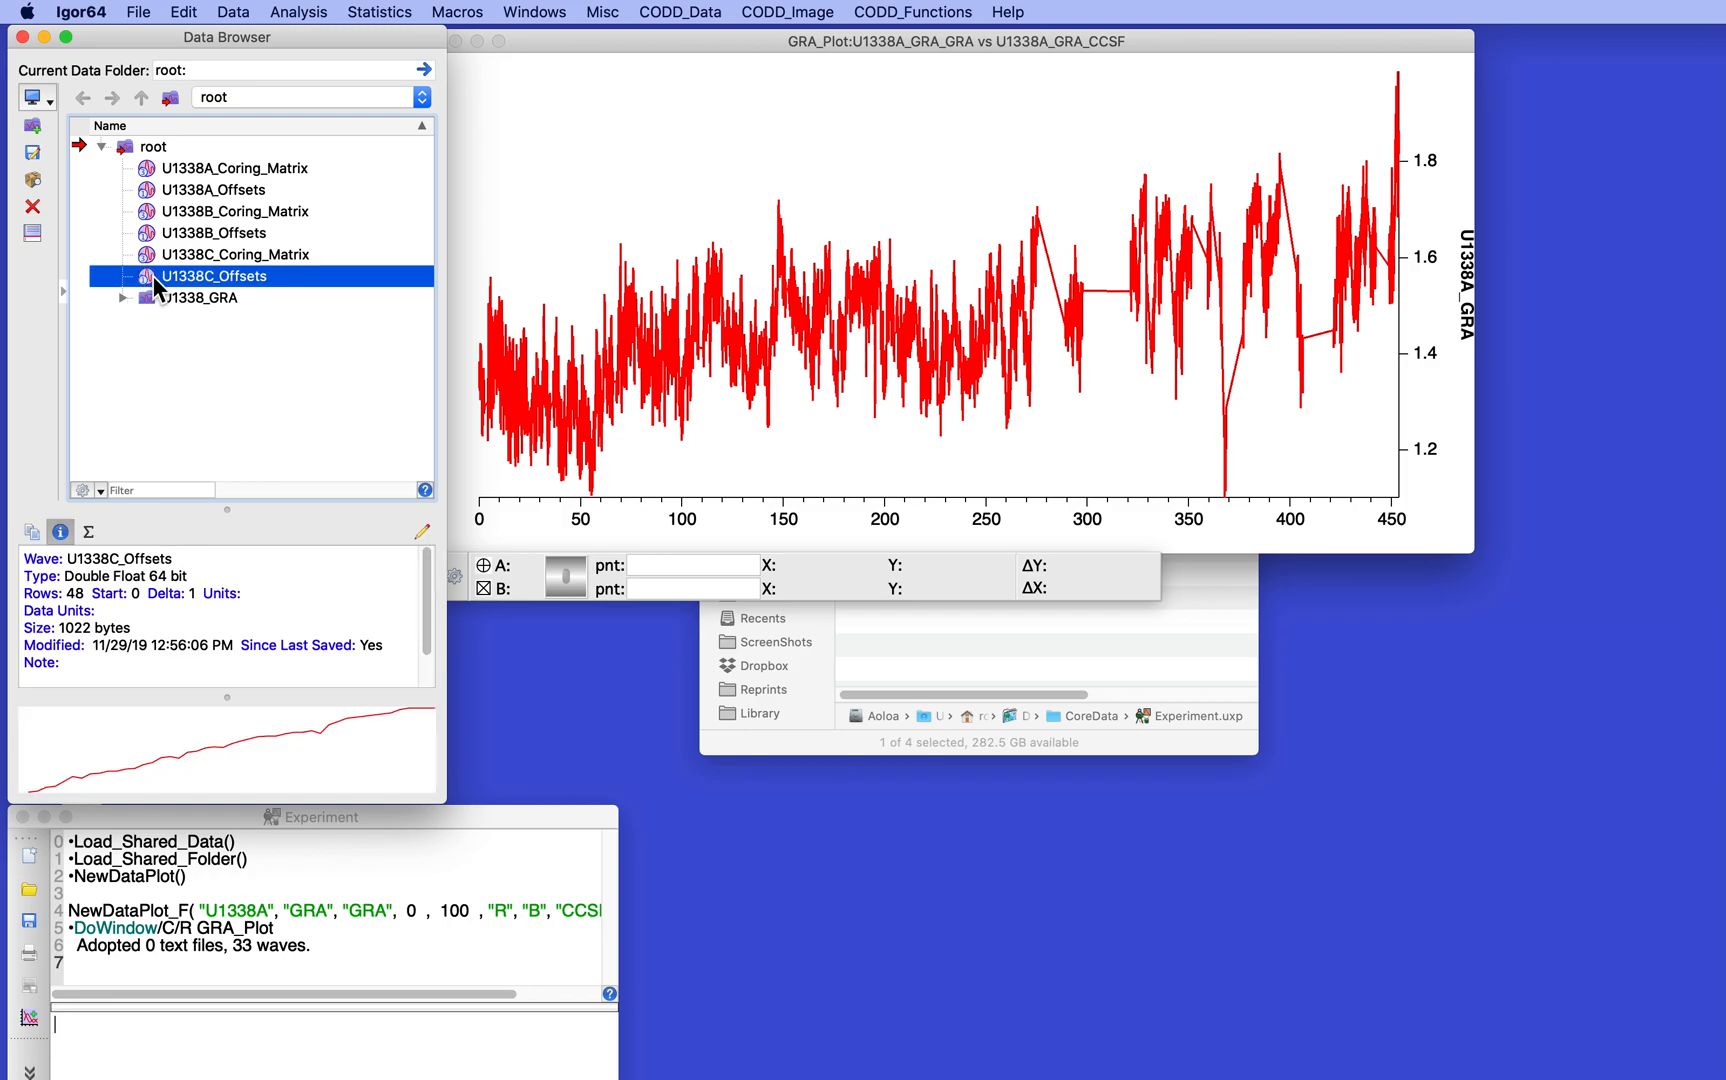
pyautogui.scroll(-2, 270, 580)
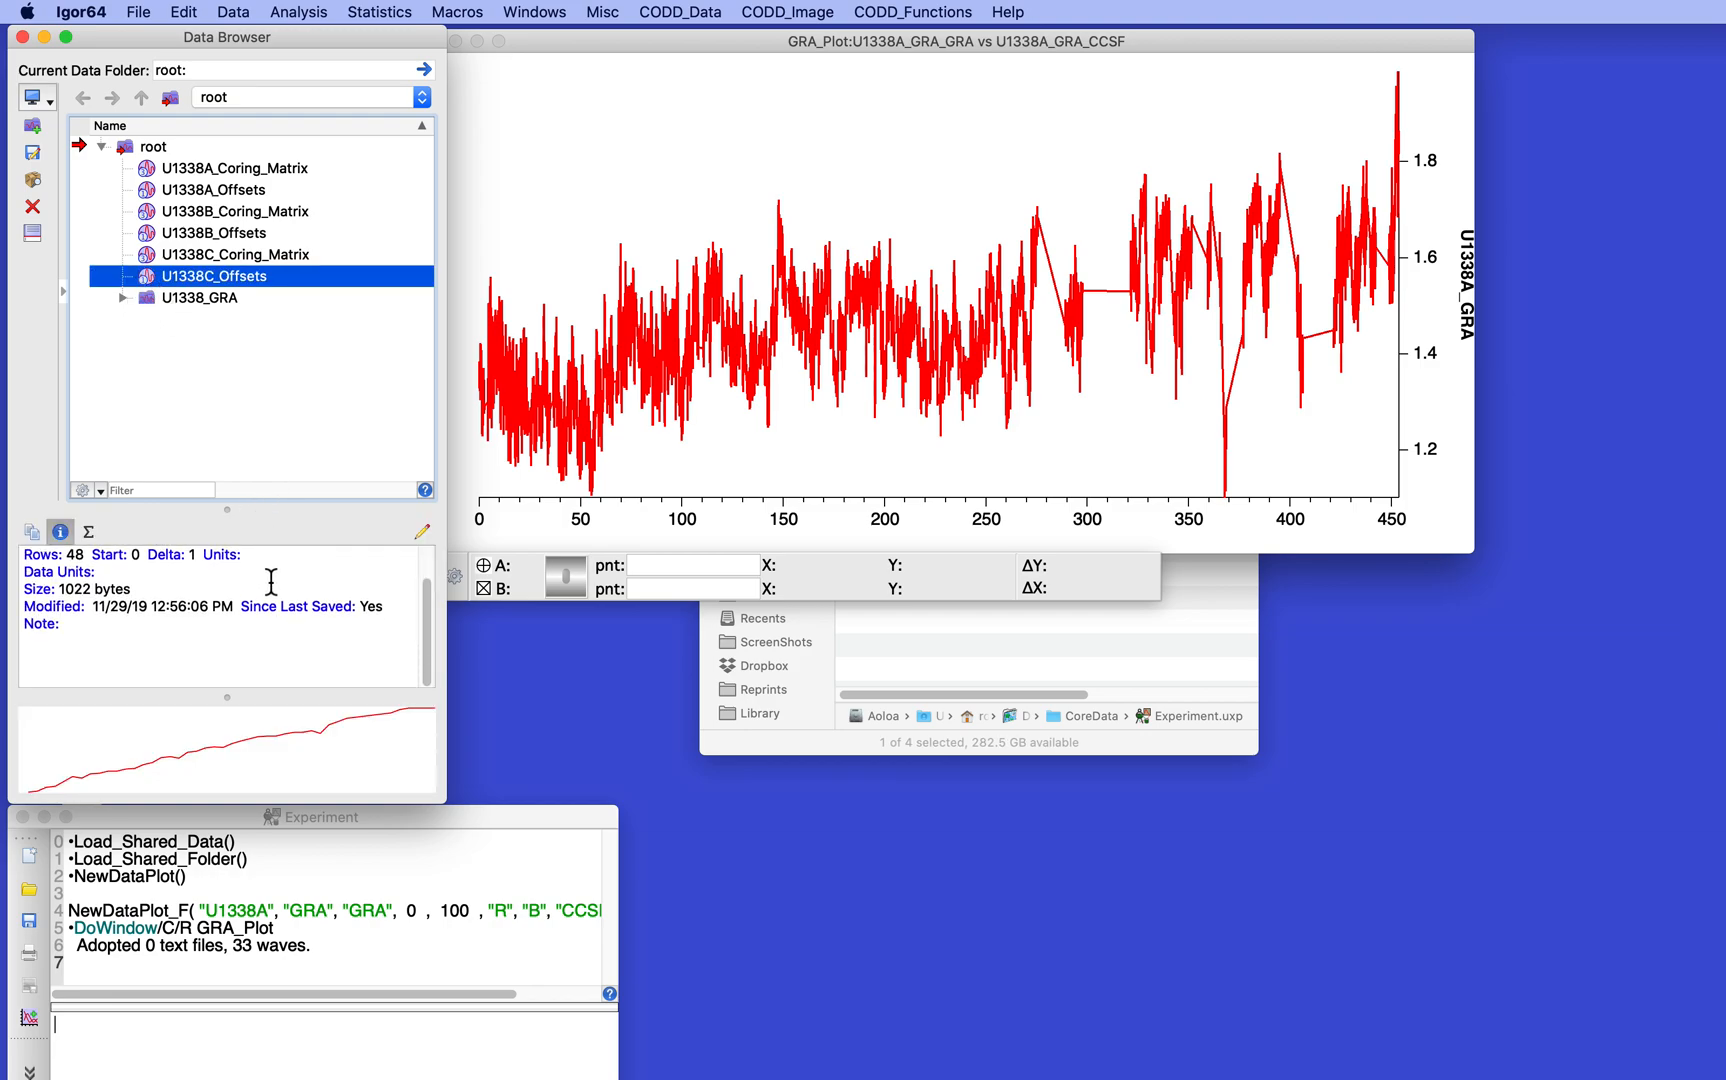
pyautogui.scroll(1, 272, 582)
pyautogui.click(121, 297)
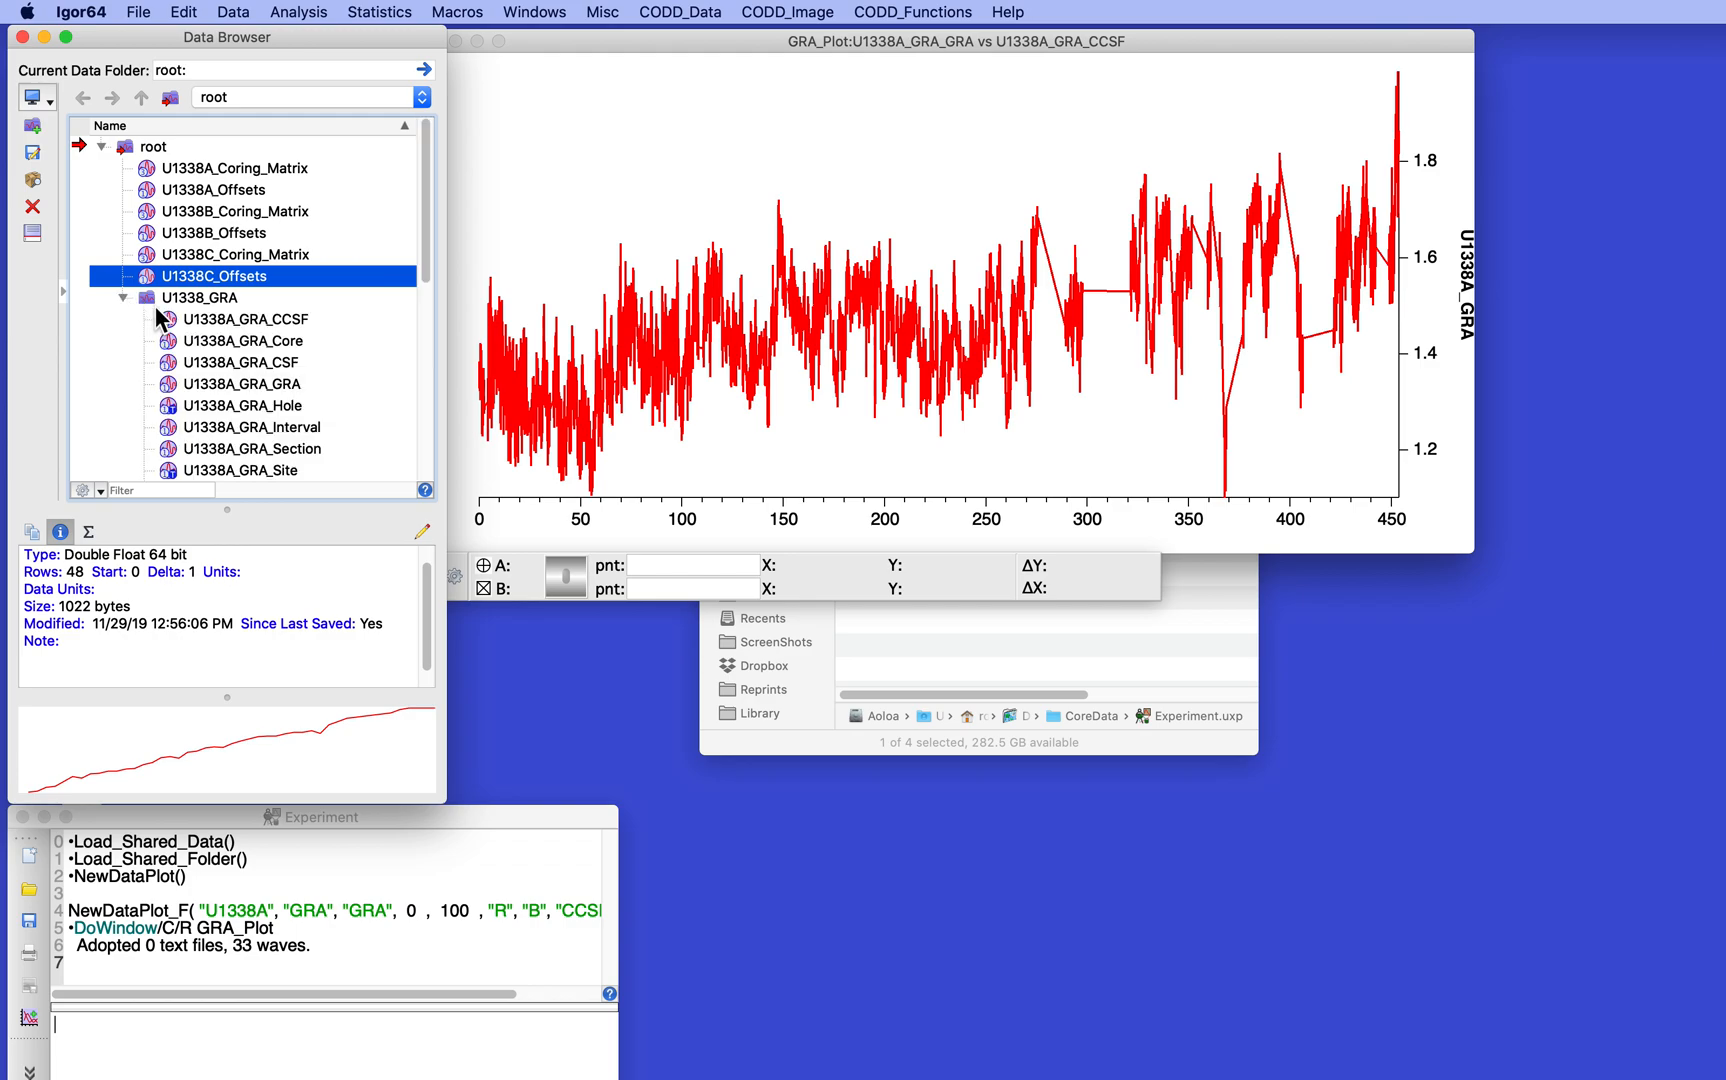
pyautogui.click(220, 342)
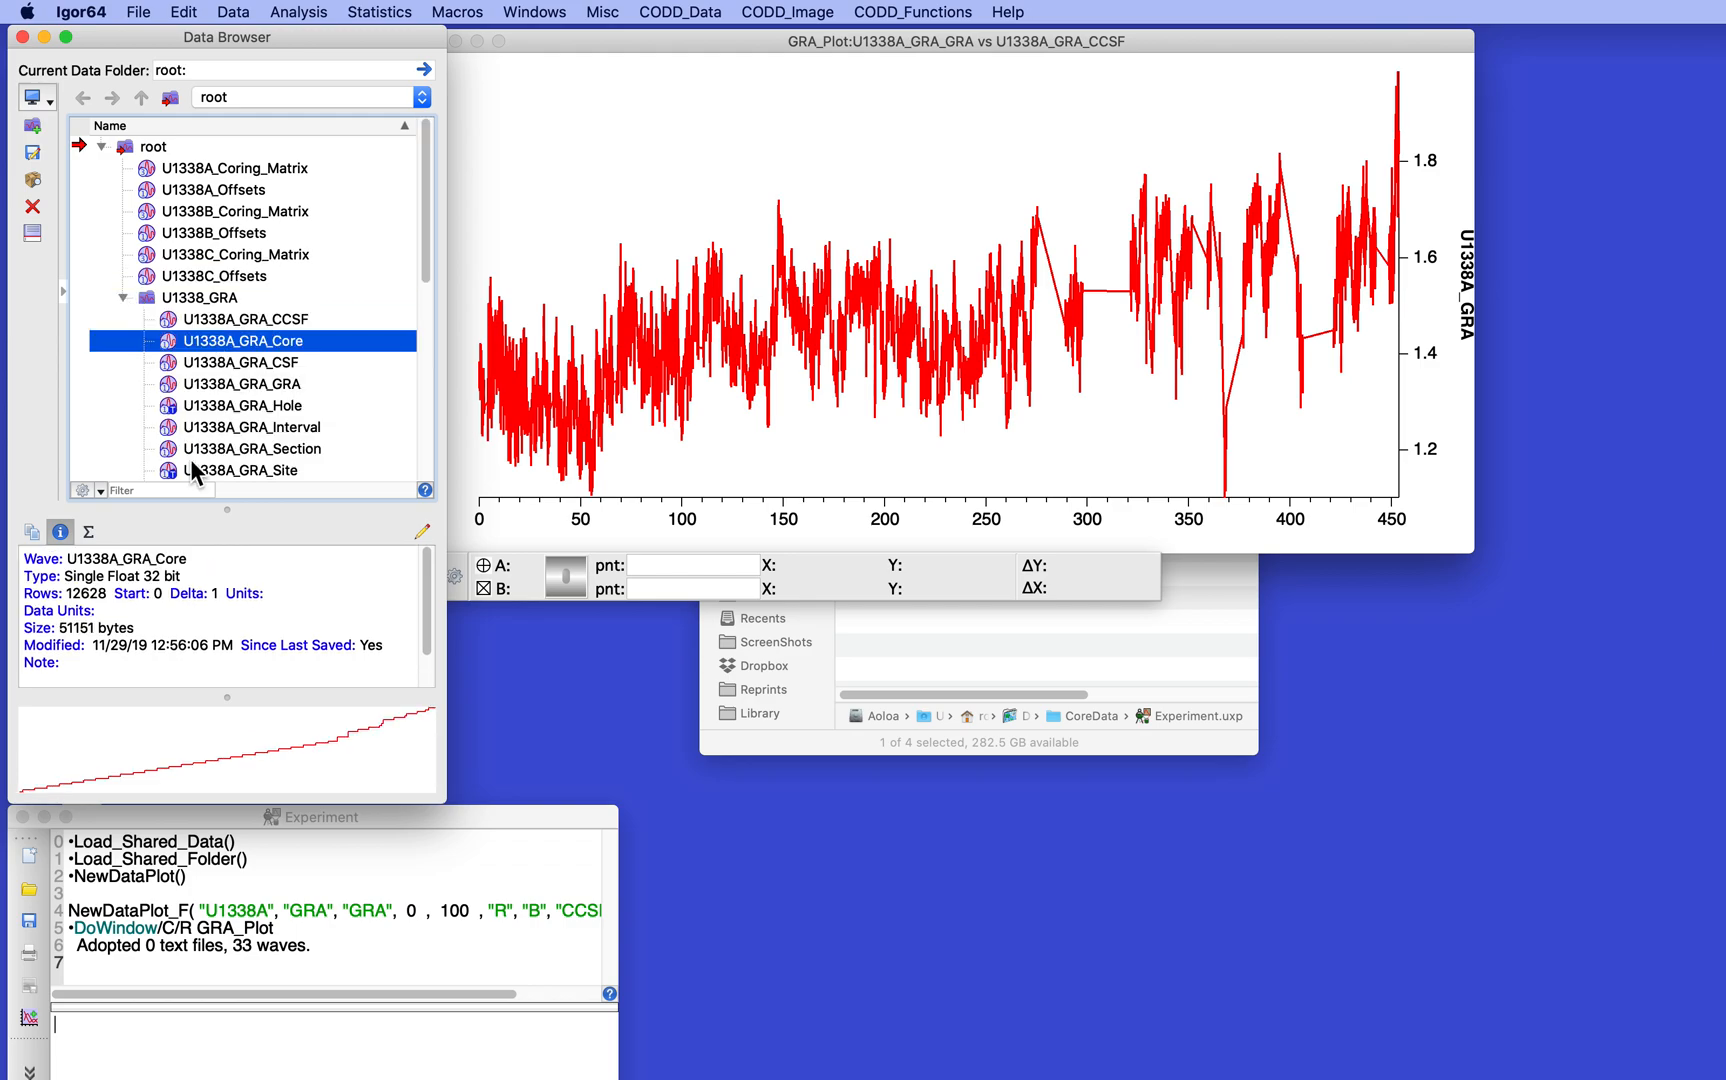
pyautogui.click(121, 297)
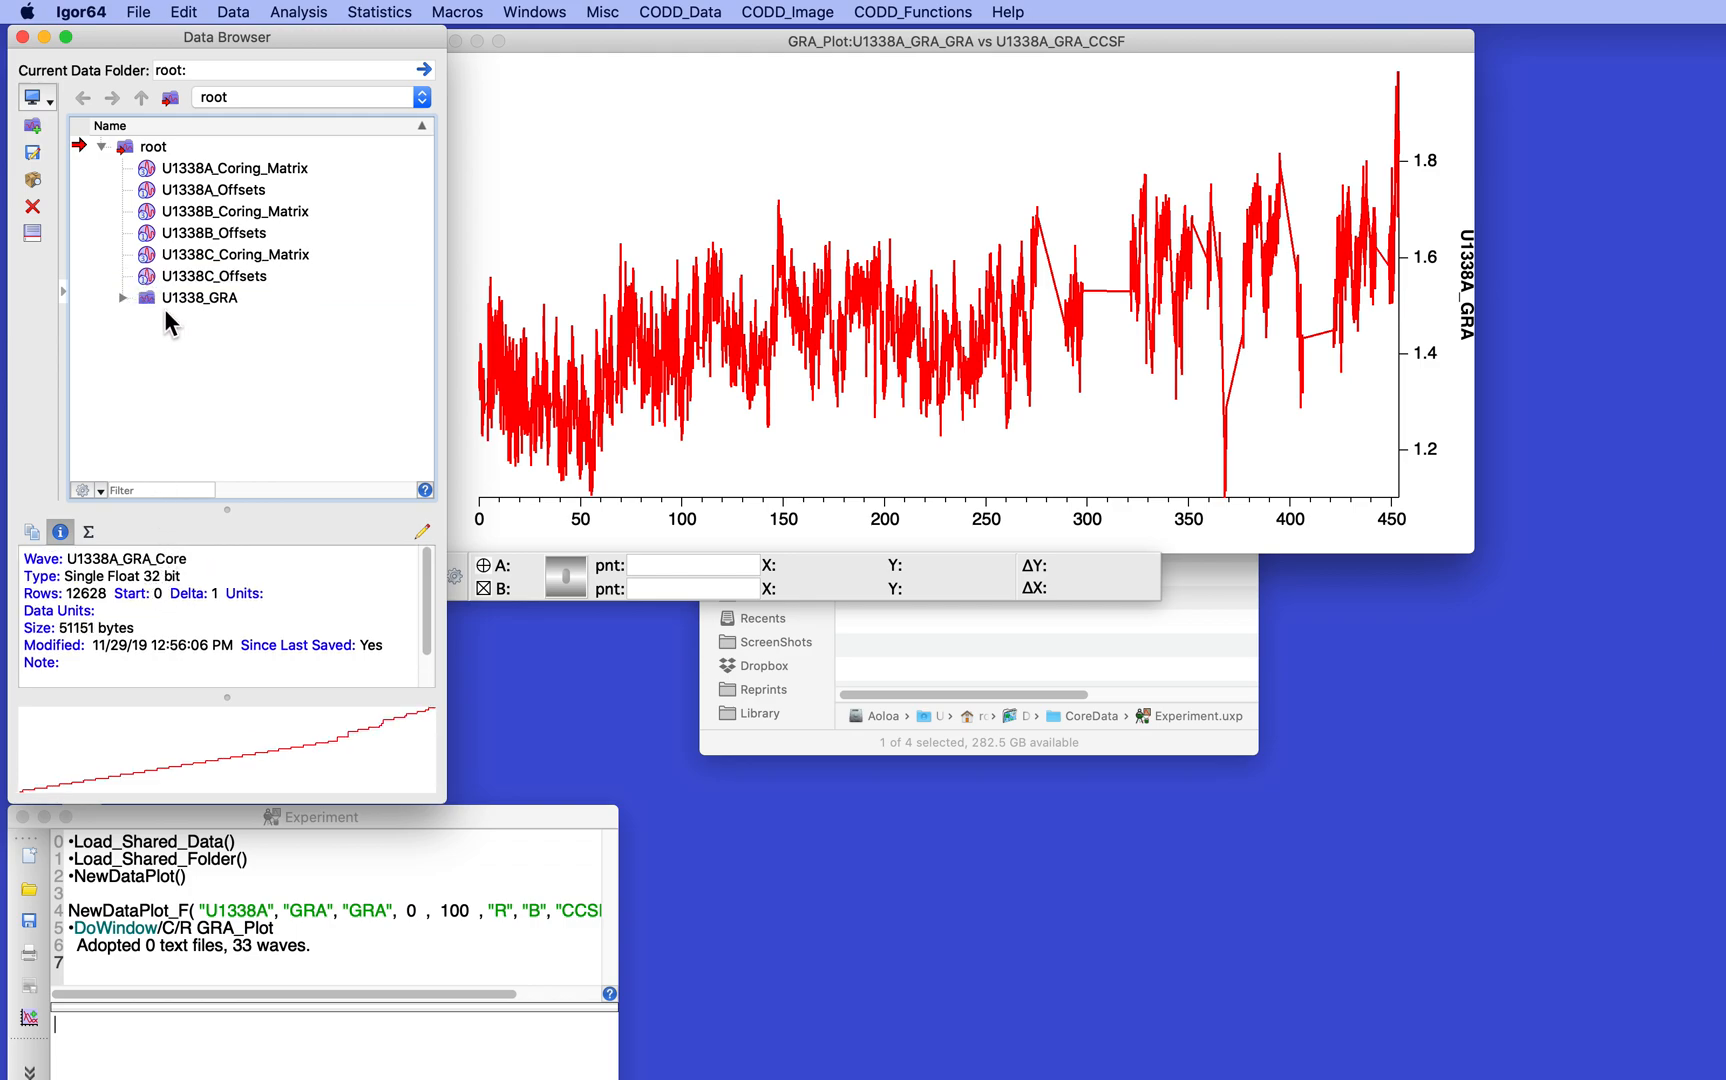
# - Save the experiment with its adopted waves and start a new empty experiment
pyautogui.click(109, 13)
pyautogui.press('super+s')
pyautogui.click(138, 12)
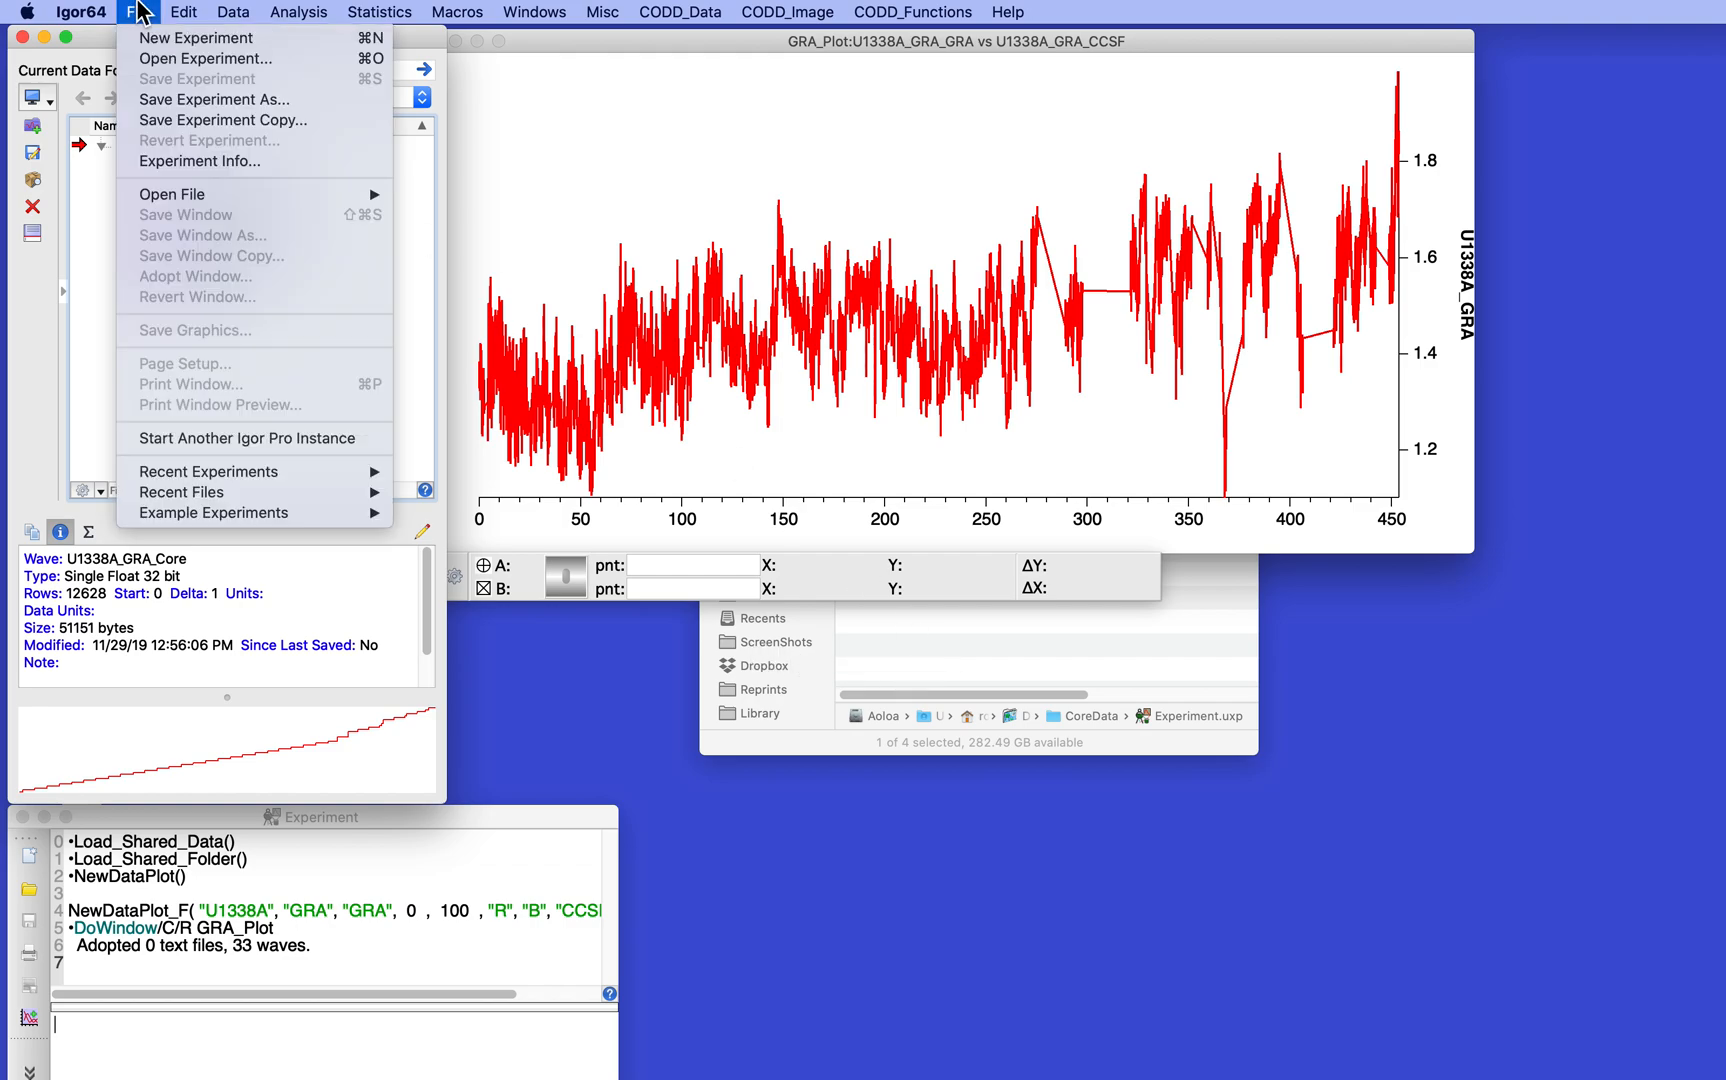
pyautogui.click(139, 33)
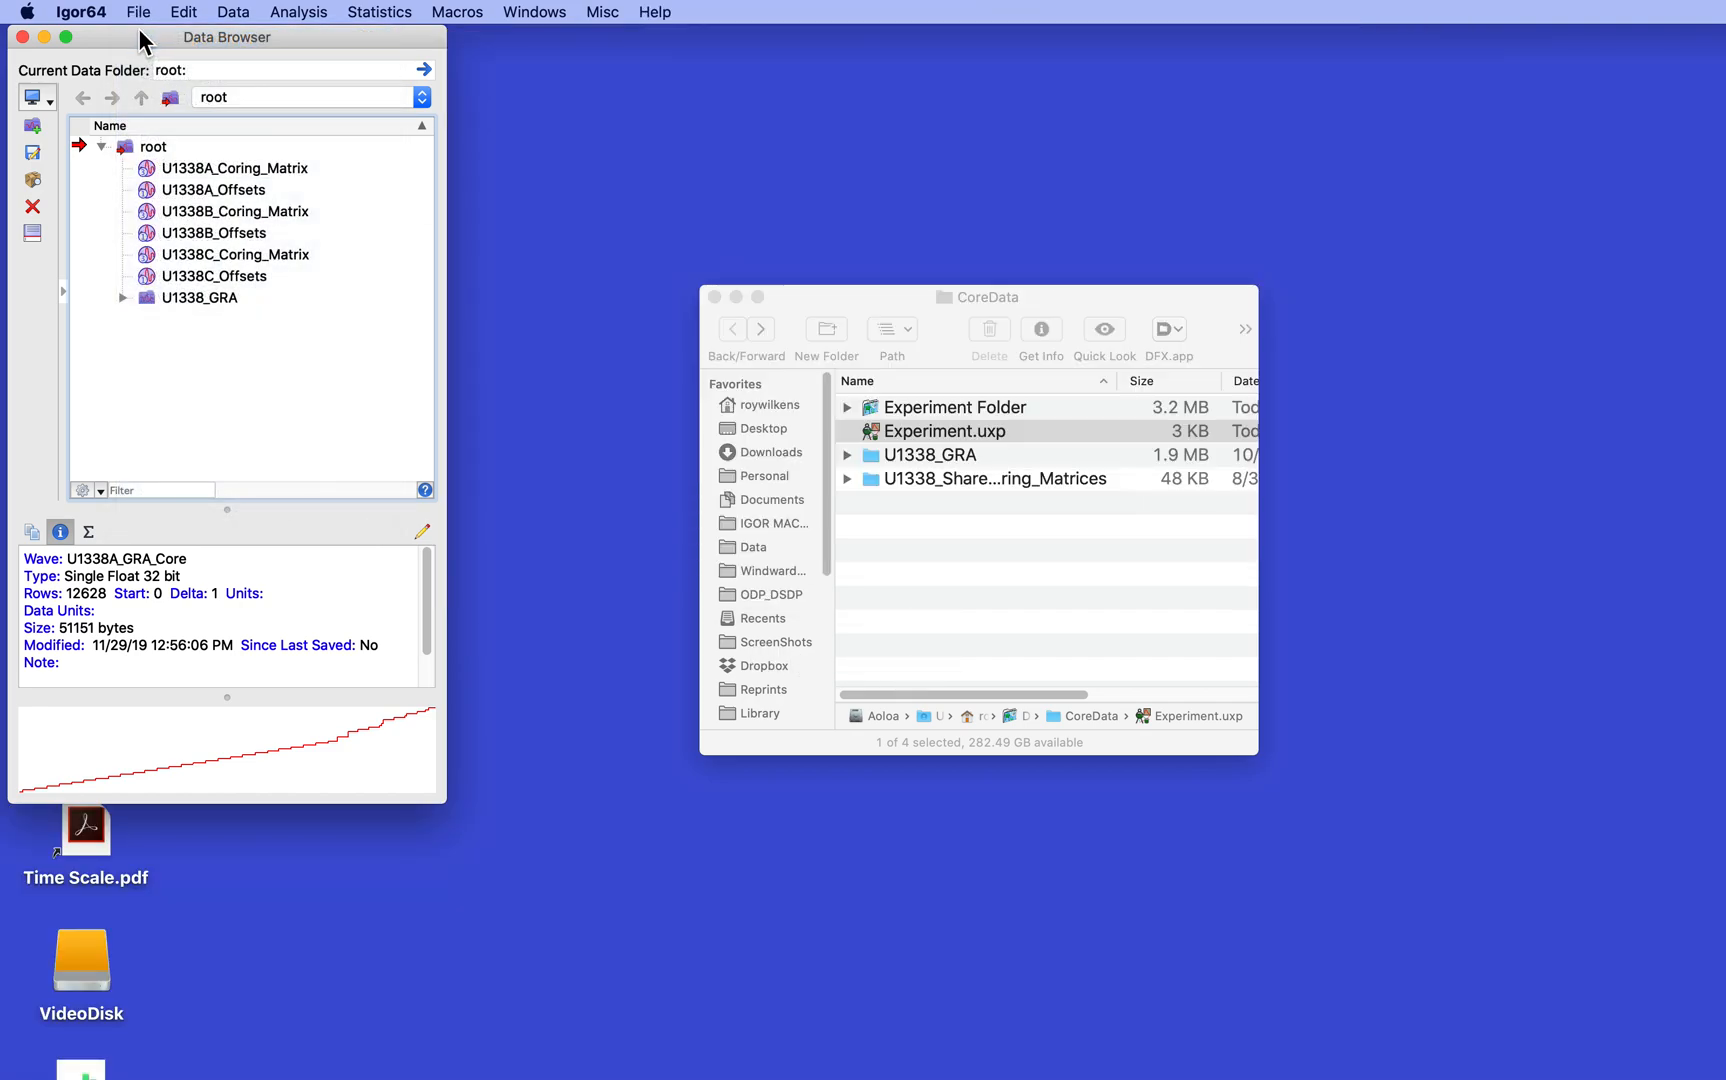
# - Switch to Finder and delete the U1338_GRA and U1338_Shared_Coring_Matrices folders from CoreData
pyautogui.click(1052, 568)
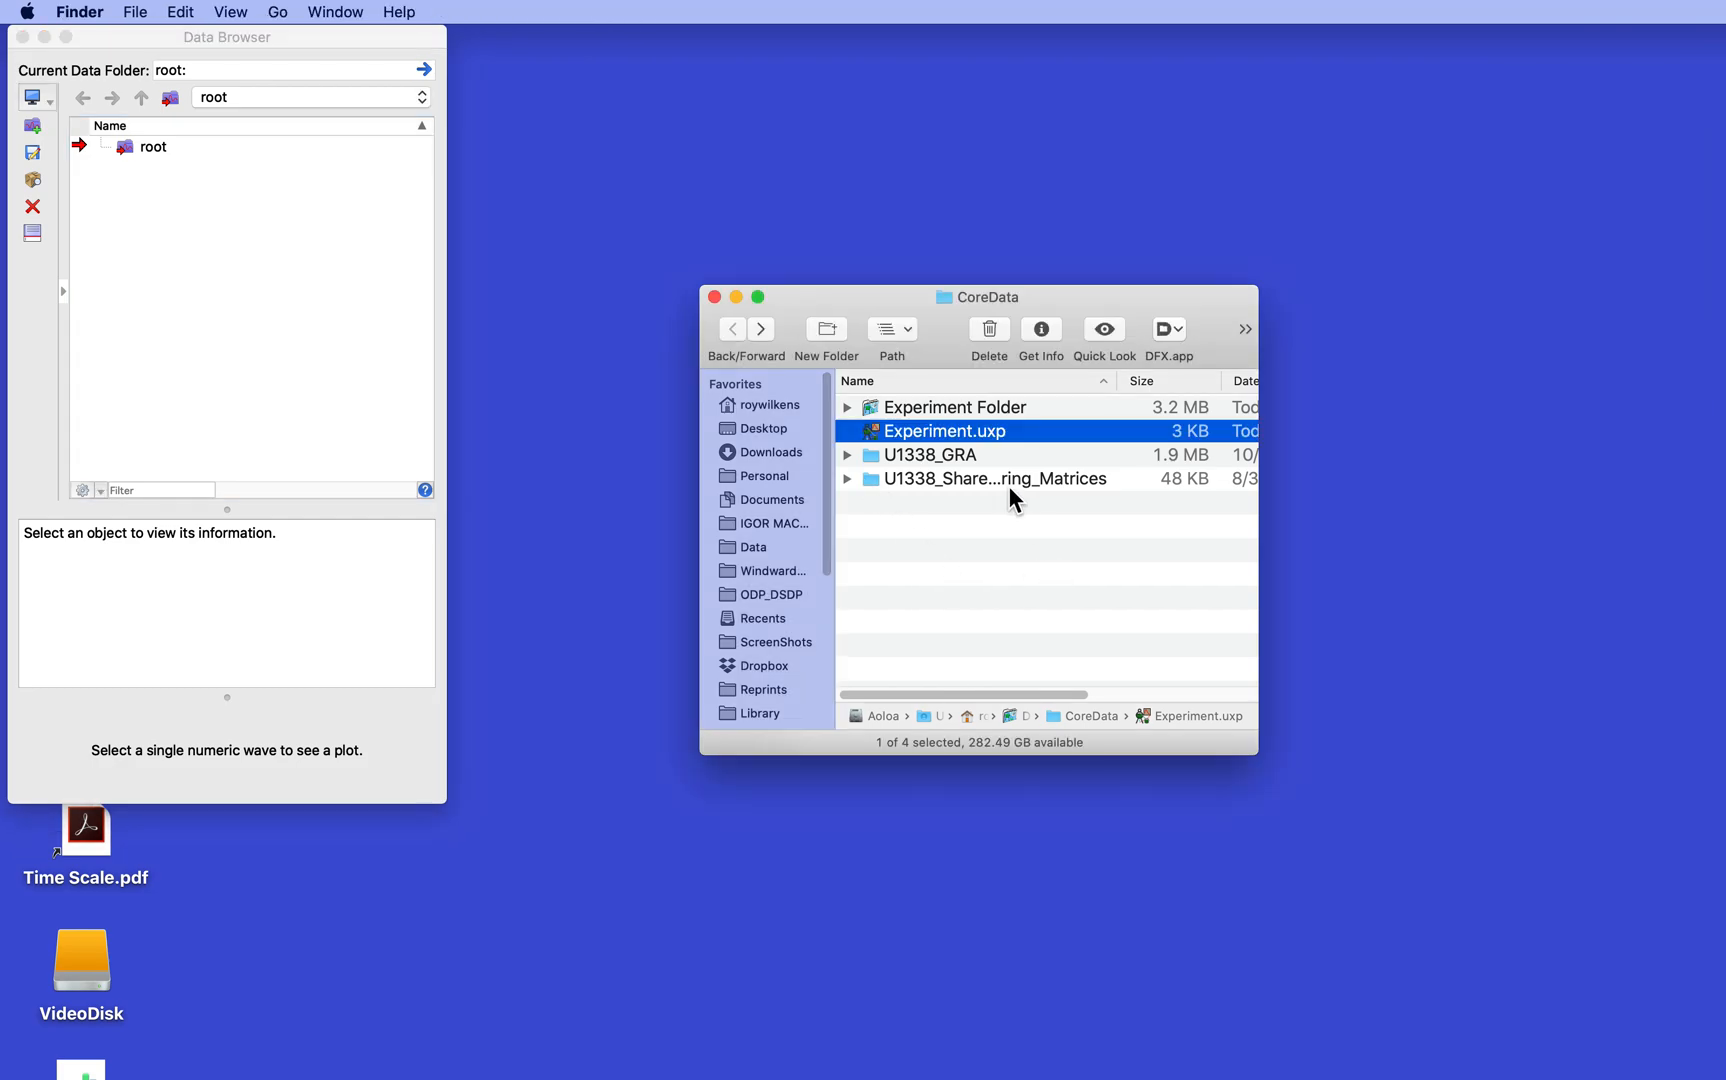
pyautogui.click(881, 457)
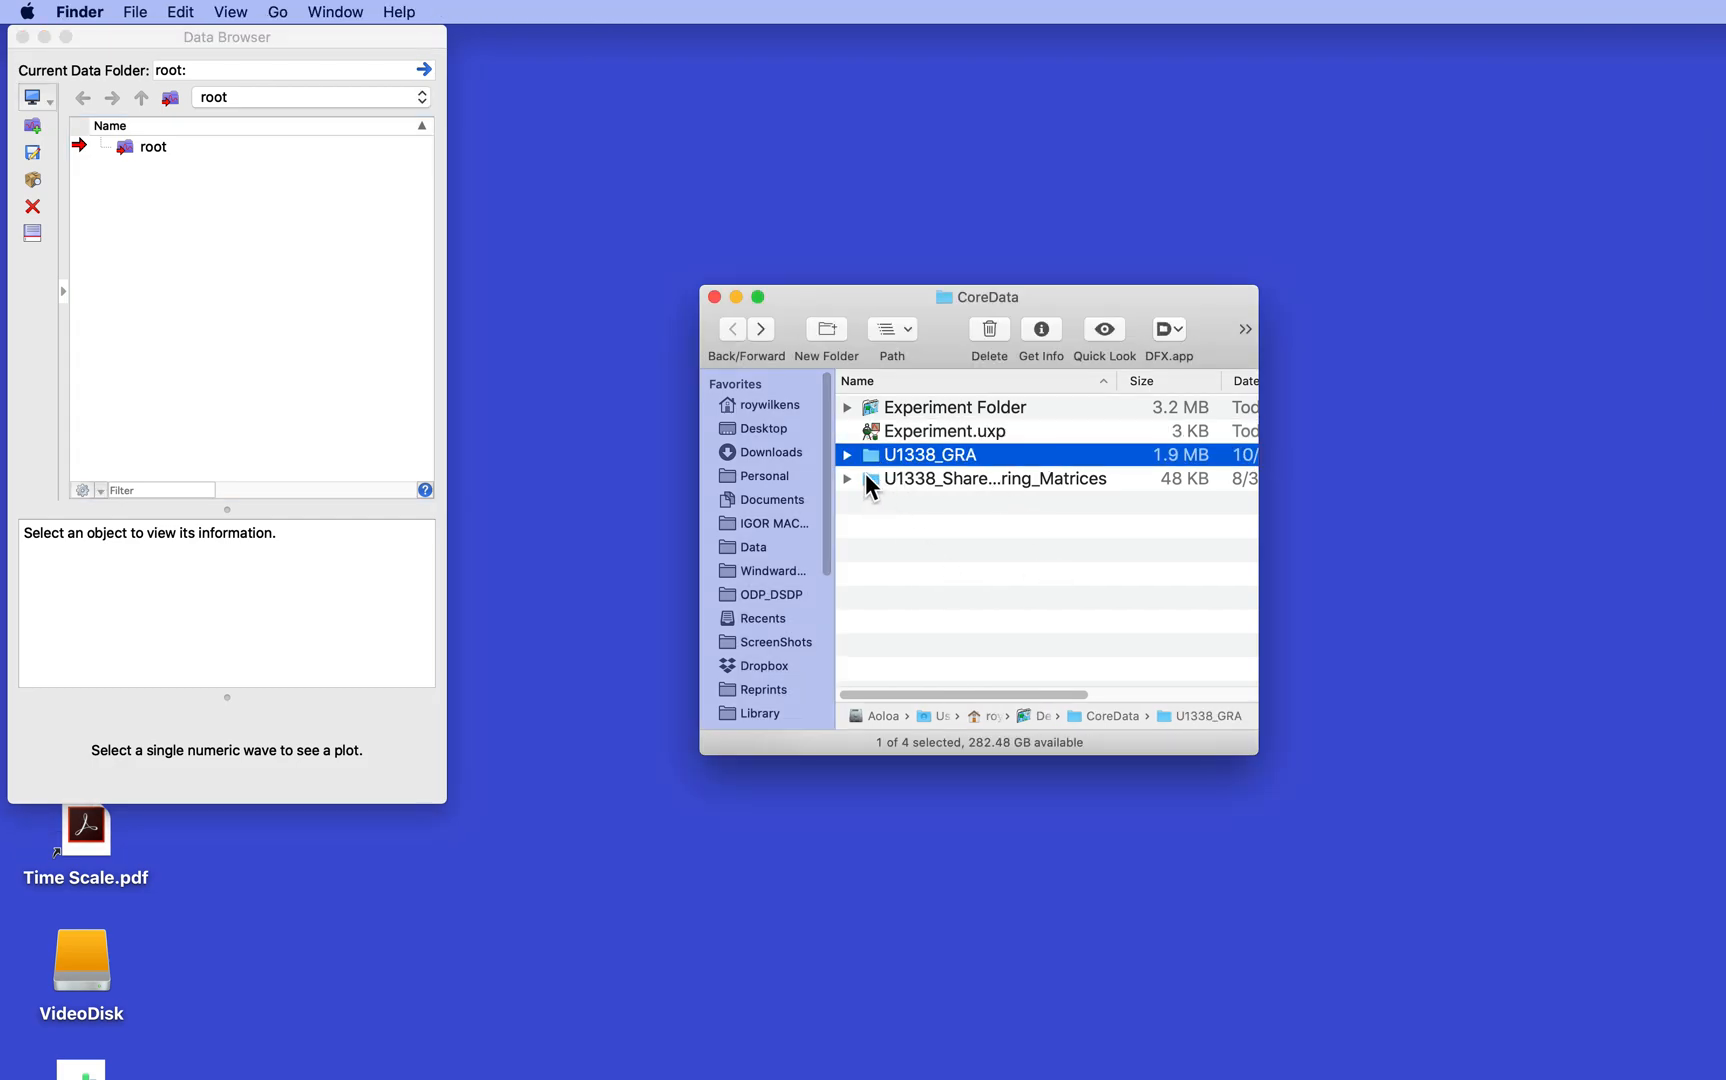
pyautogui.keyDown('shift'); pyautogui.click(868, 482); pyautogui.keyUp('shift')
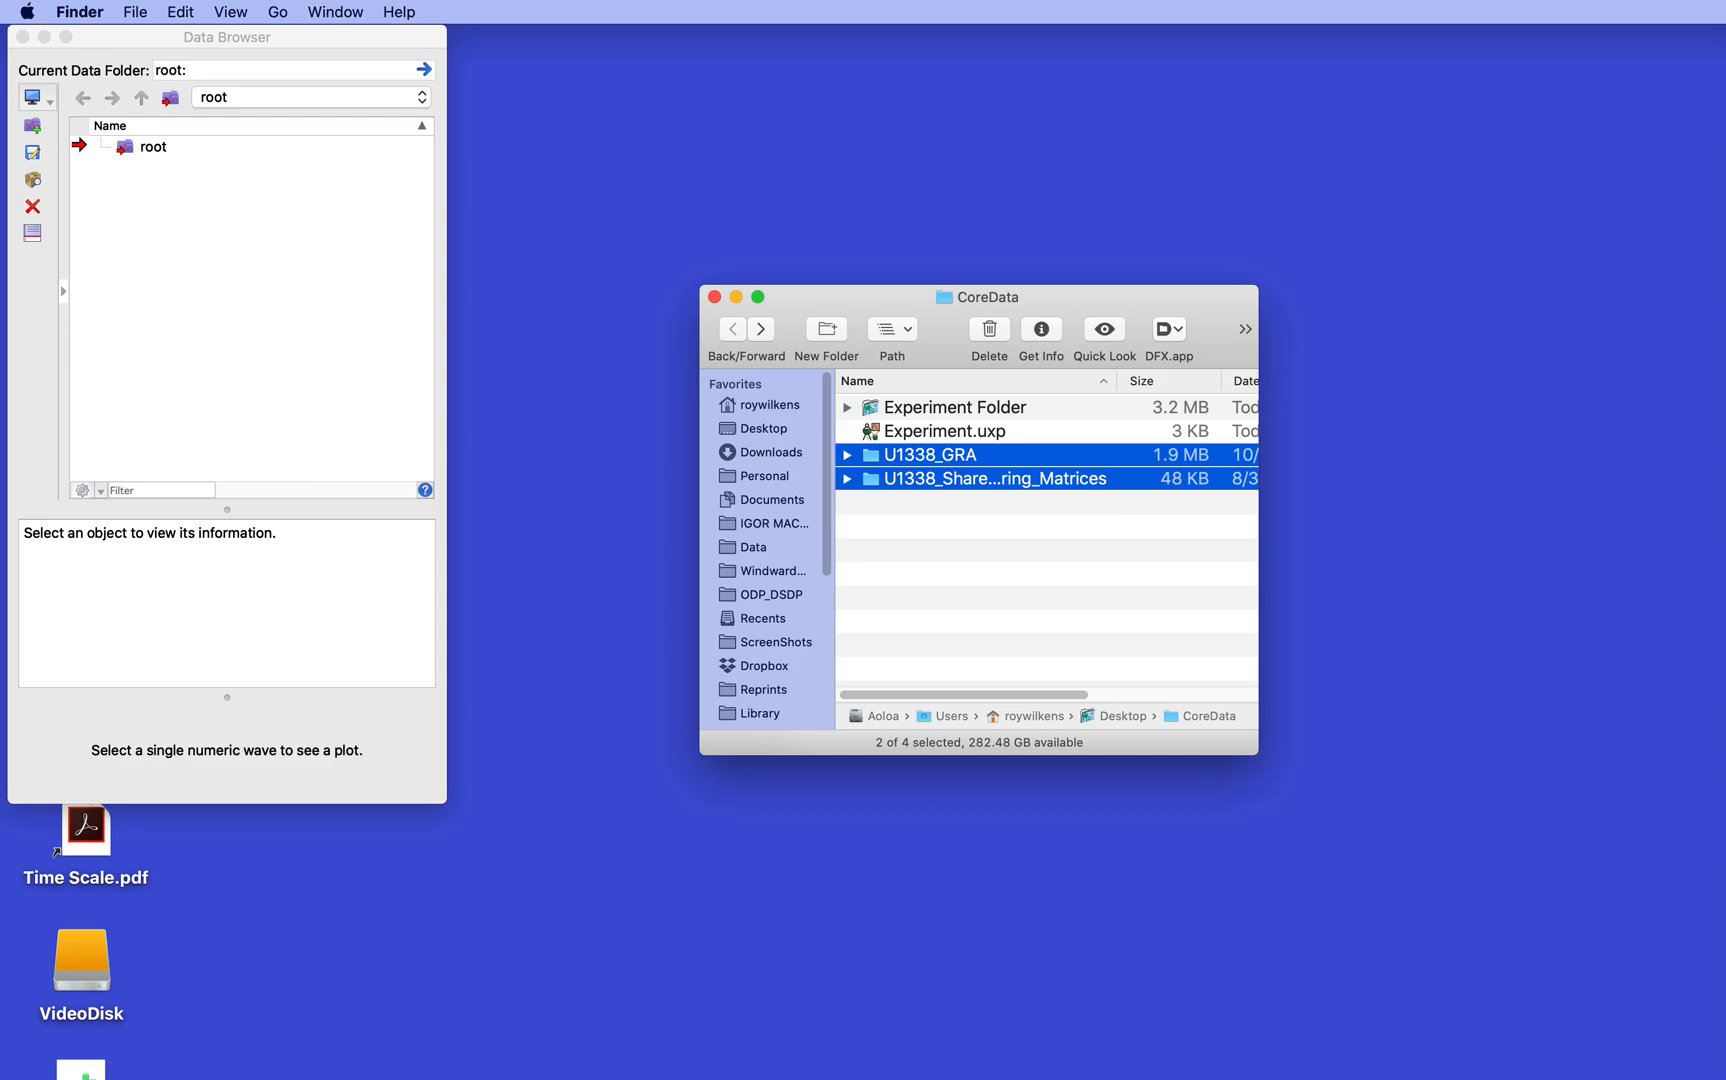
pyautogui.press('super+BackSpace')
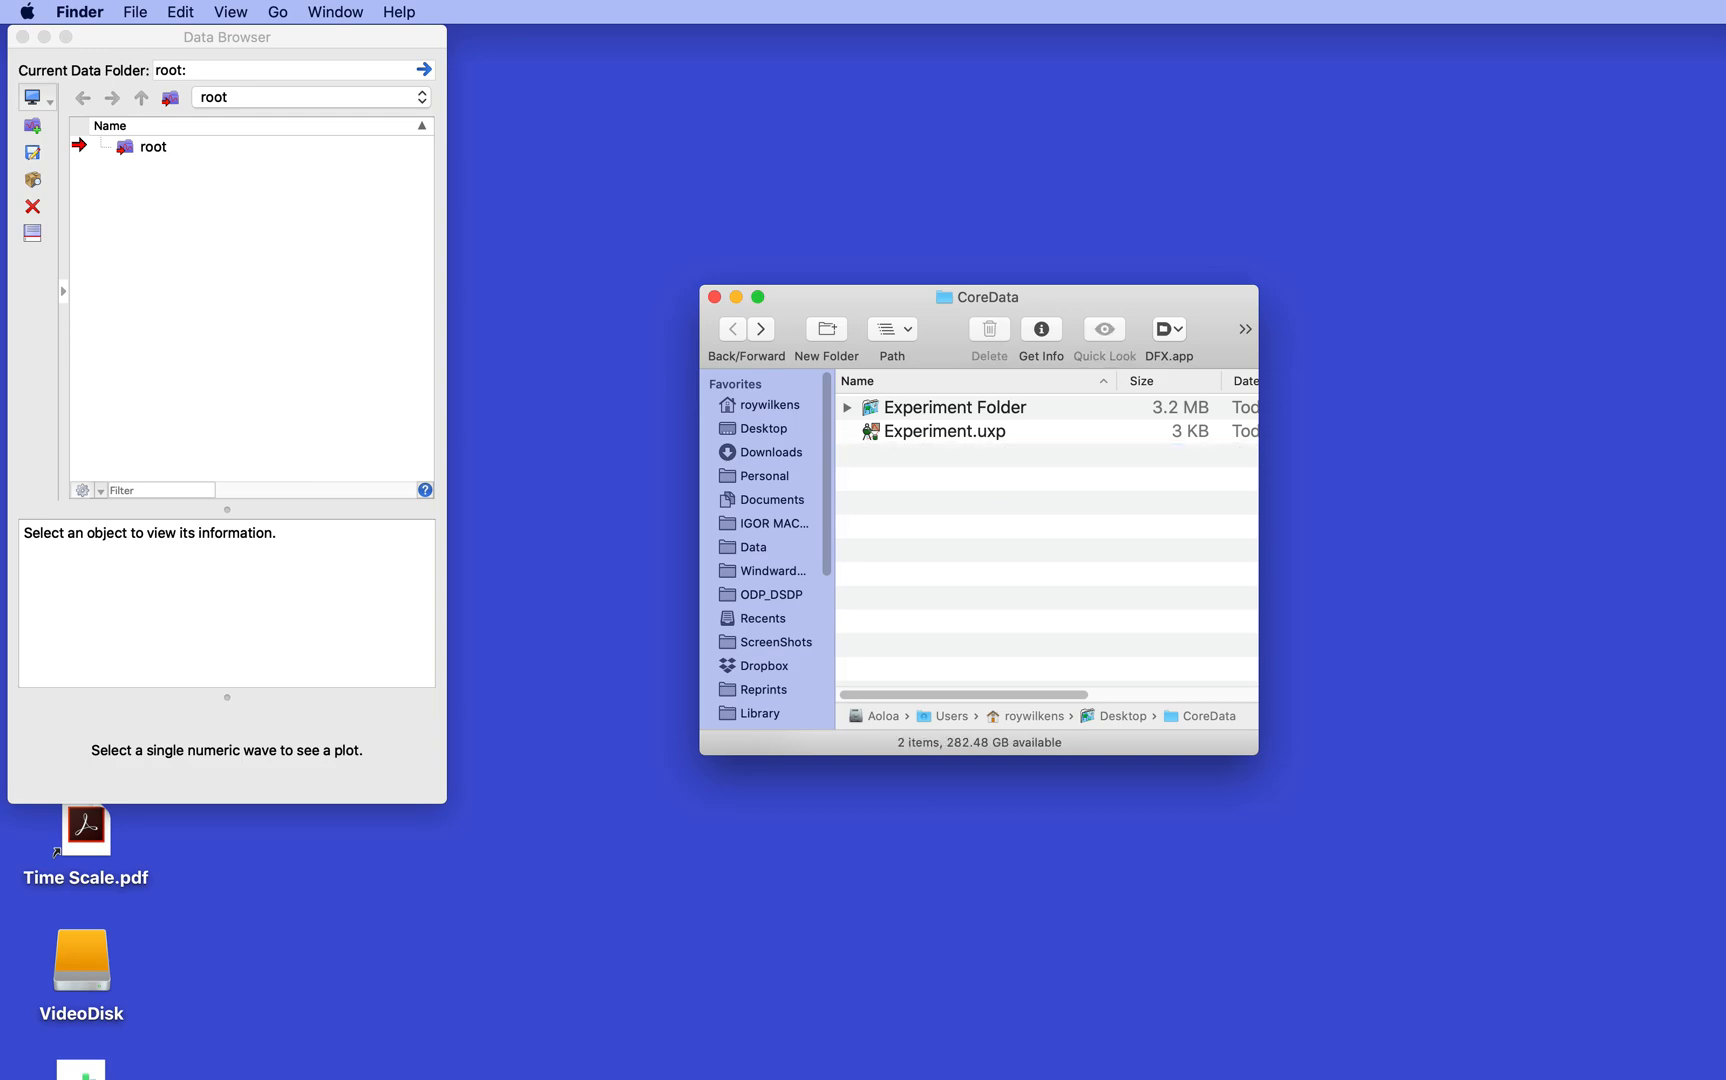
# - Reopen Experiment.uxp to check its data and GRA_Plot graph without the deleted folders, and start a new empty experiment
pyautogui.doubleClick(866, 429)
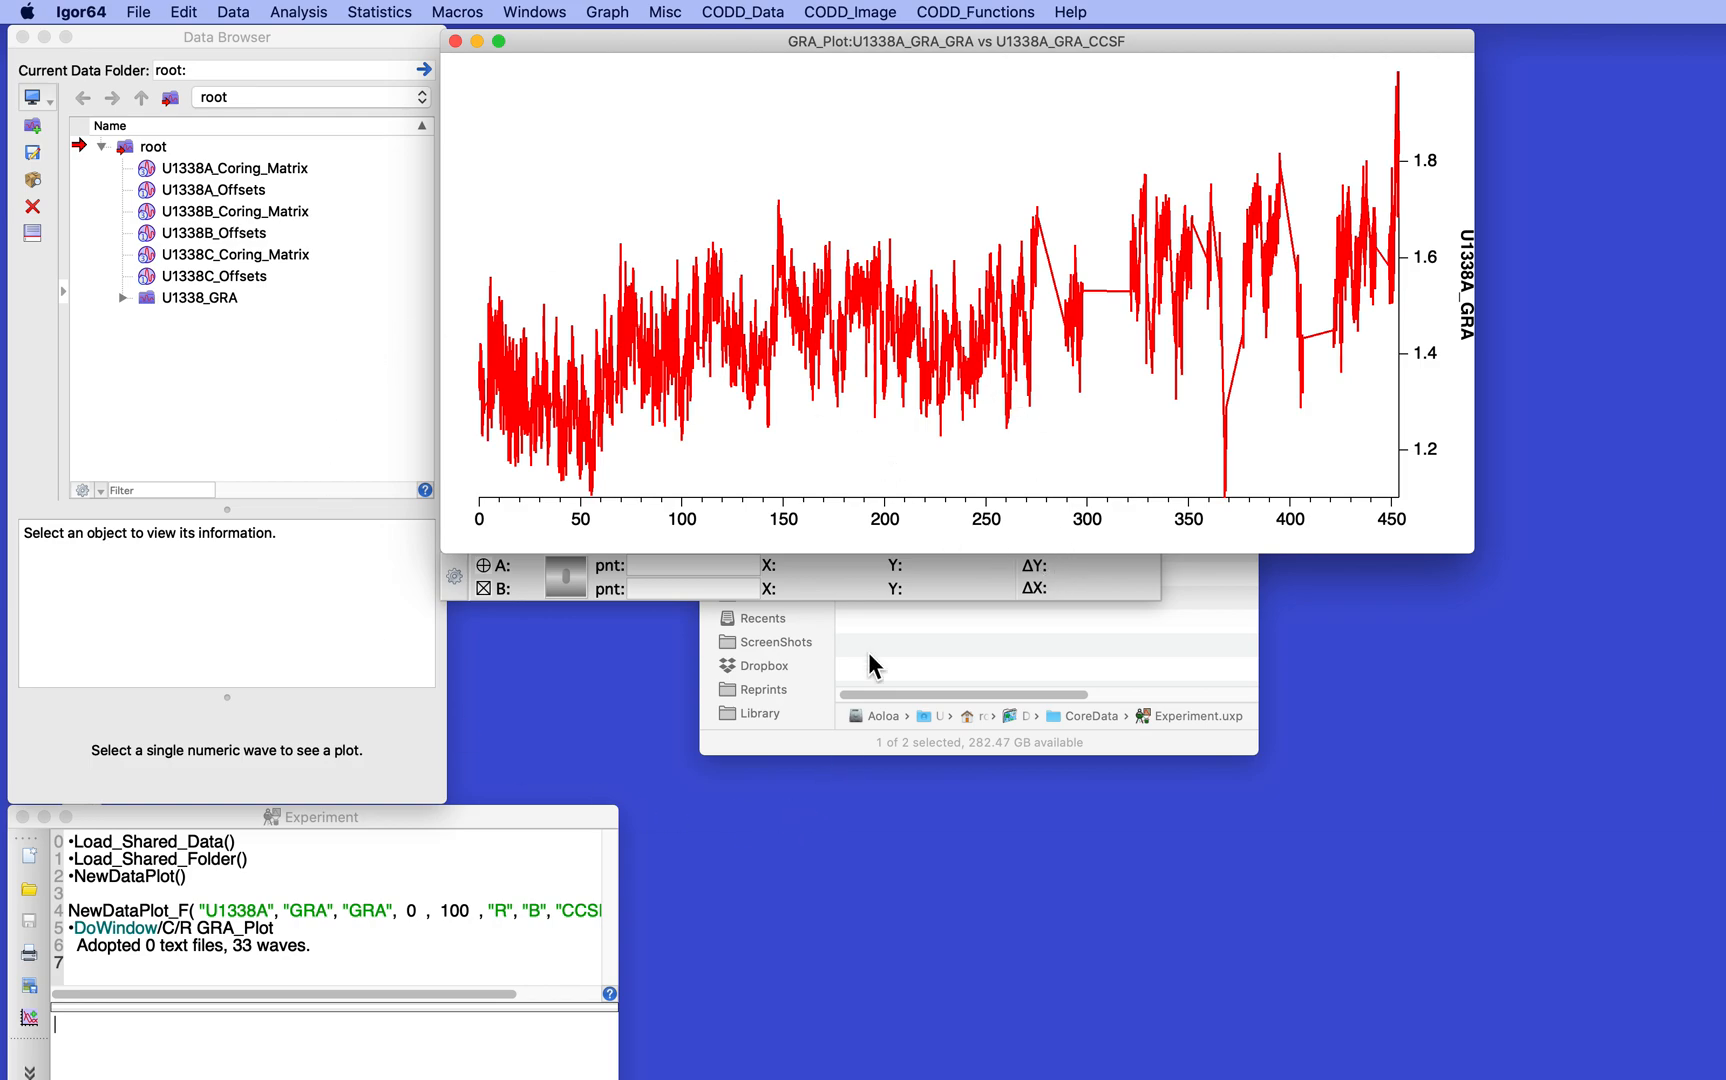
pyautogui.click(137, 12)
pyautogui.click(147, 37)
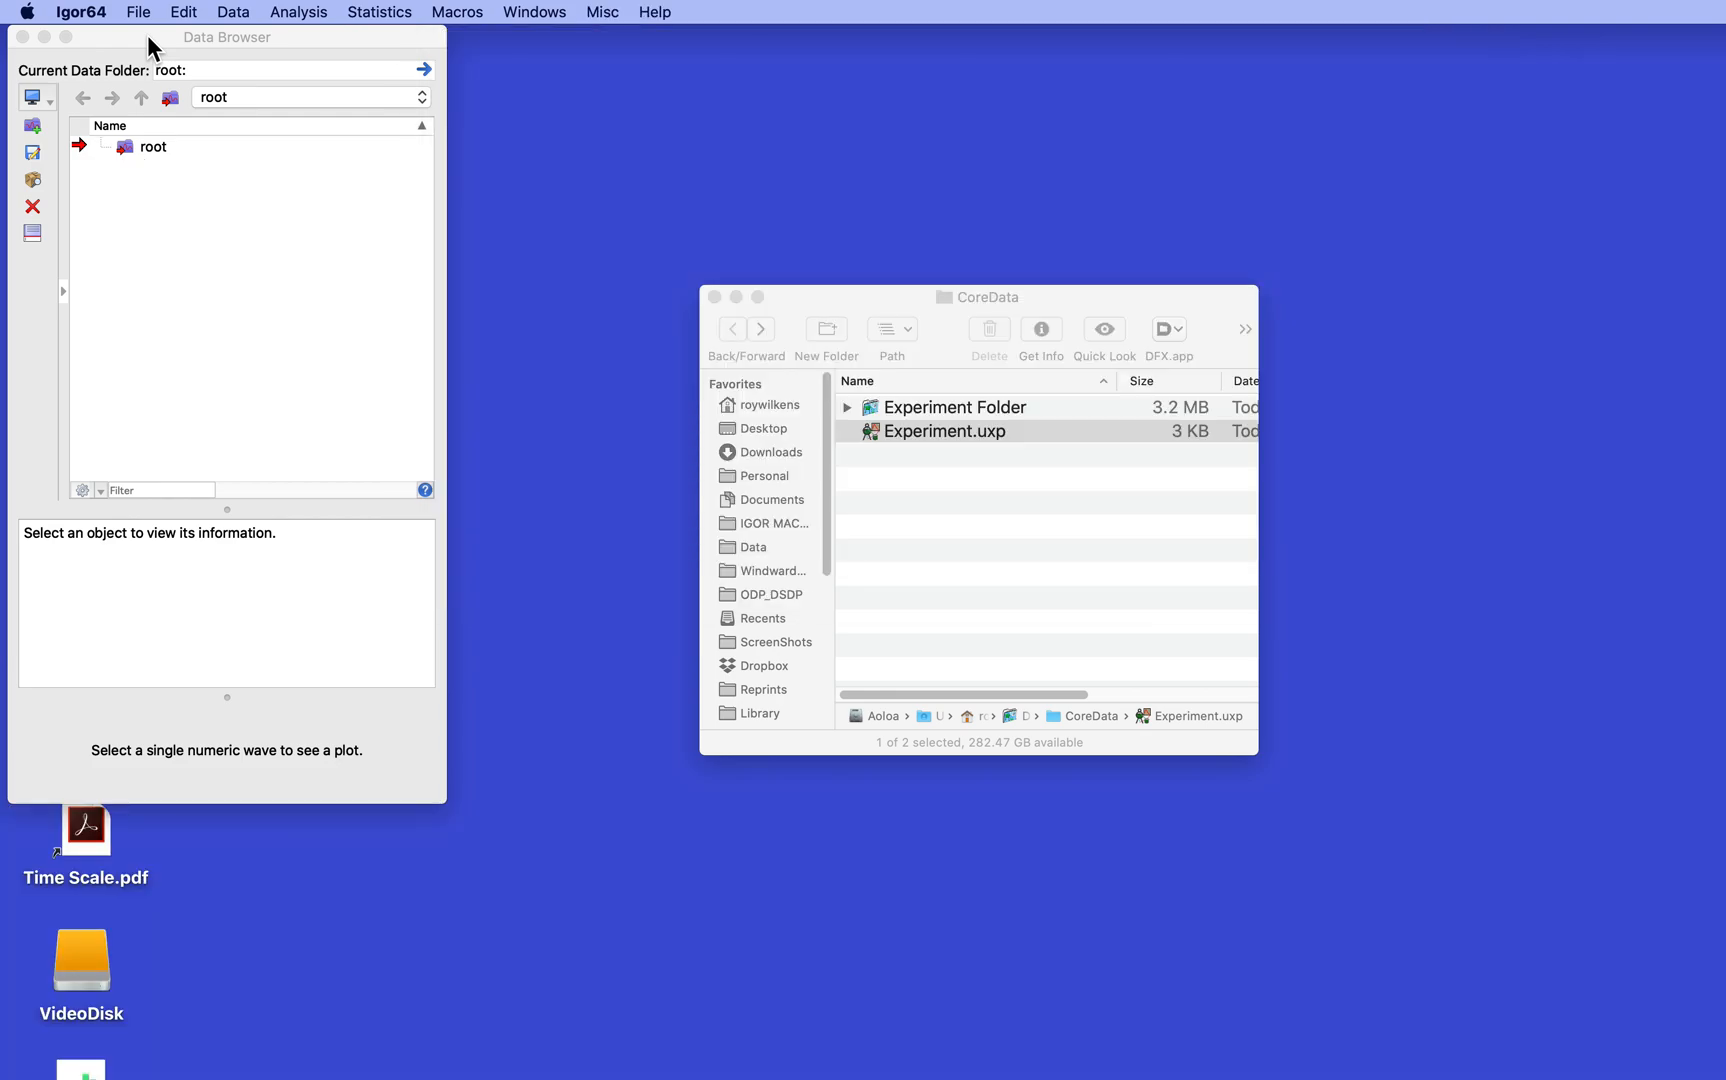
# - Examine the contents of Experiment Folder in Finder's CoreData window for the adopted waves and supporting text files
pyautogui.moveTo(824, 299); pyautogui.dragTo(1140, 546)
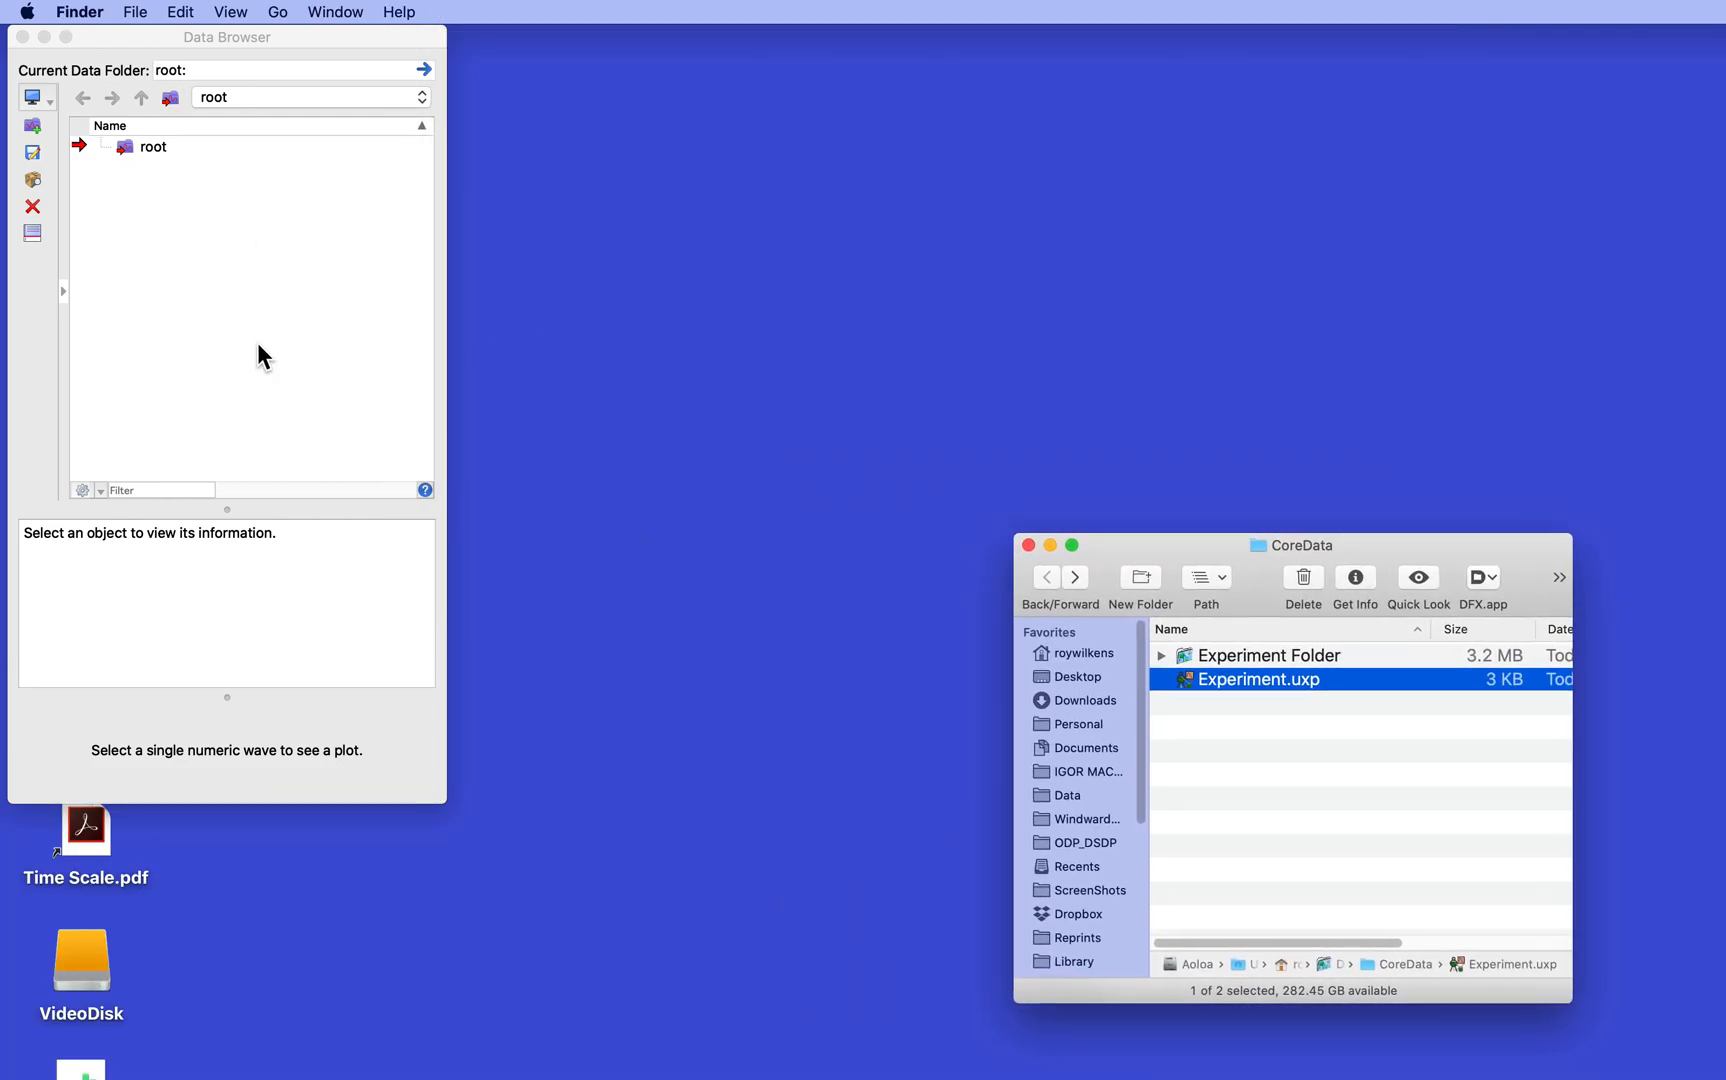
pyautogui.click(258, 344)
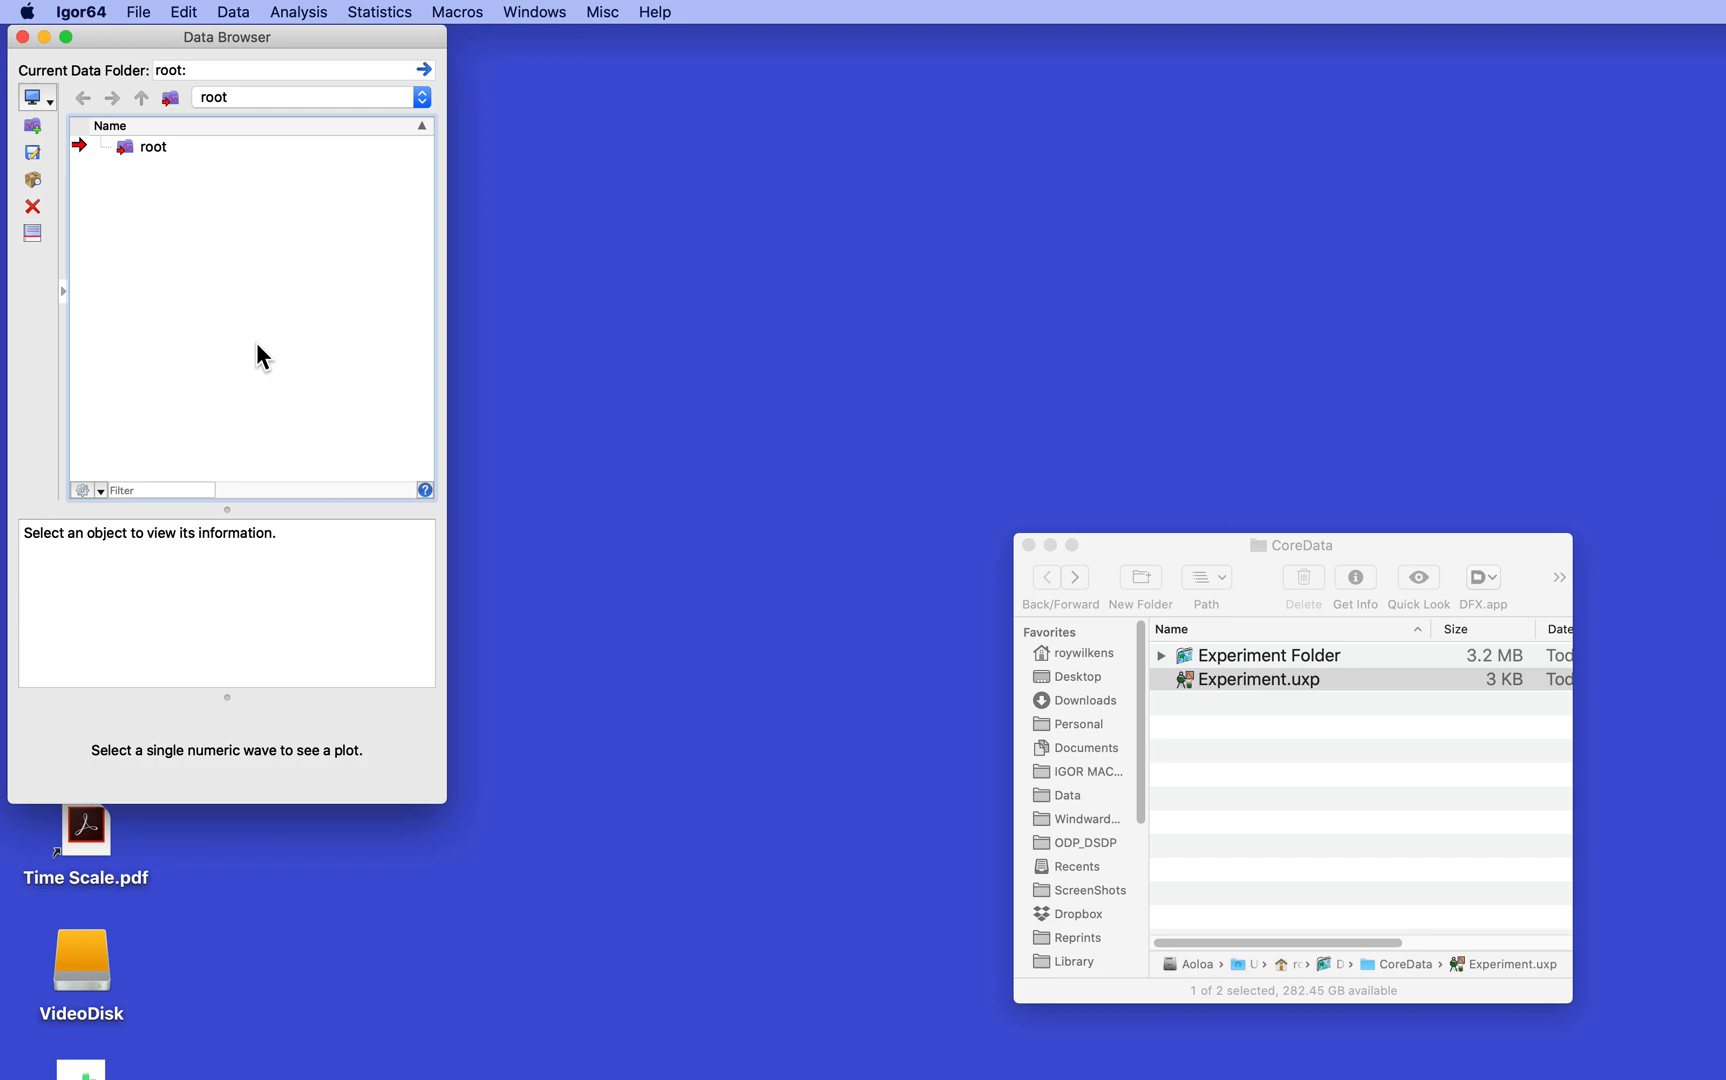
pyautogui.click(1161, 655)
pyautogui.click(1161, 655)
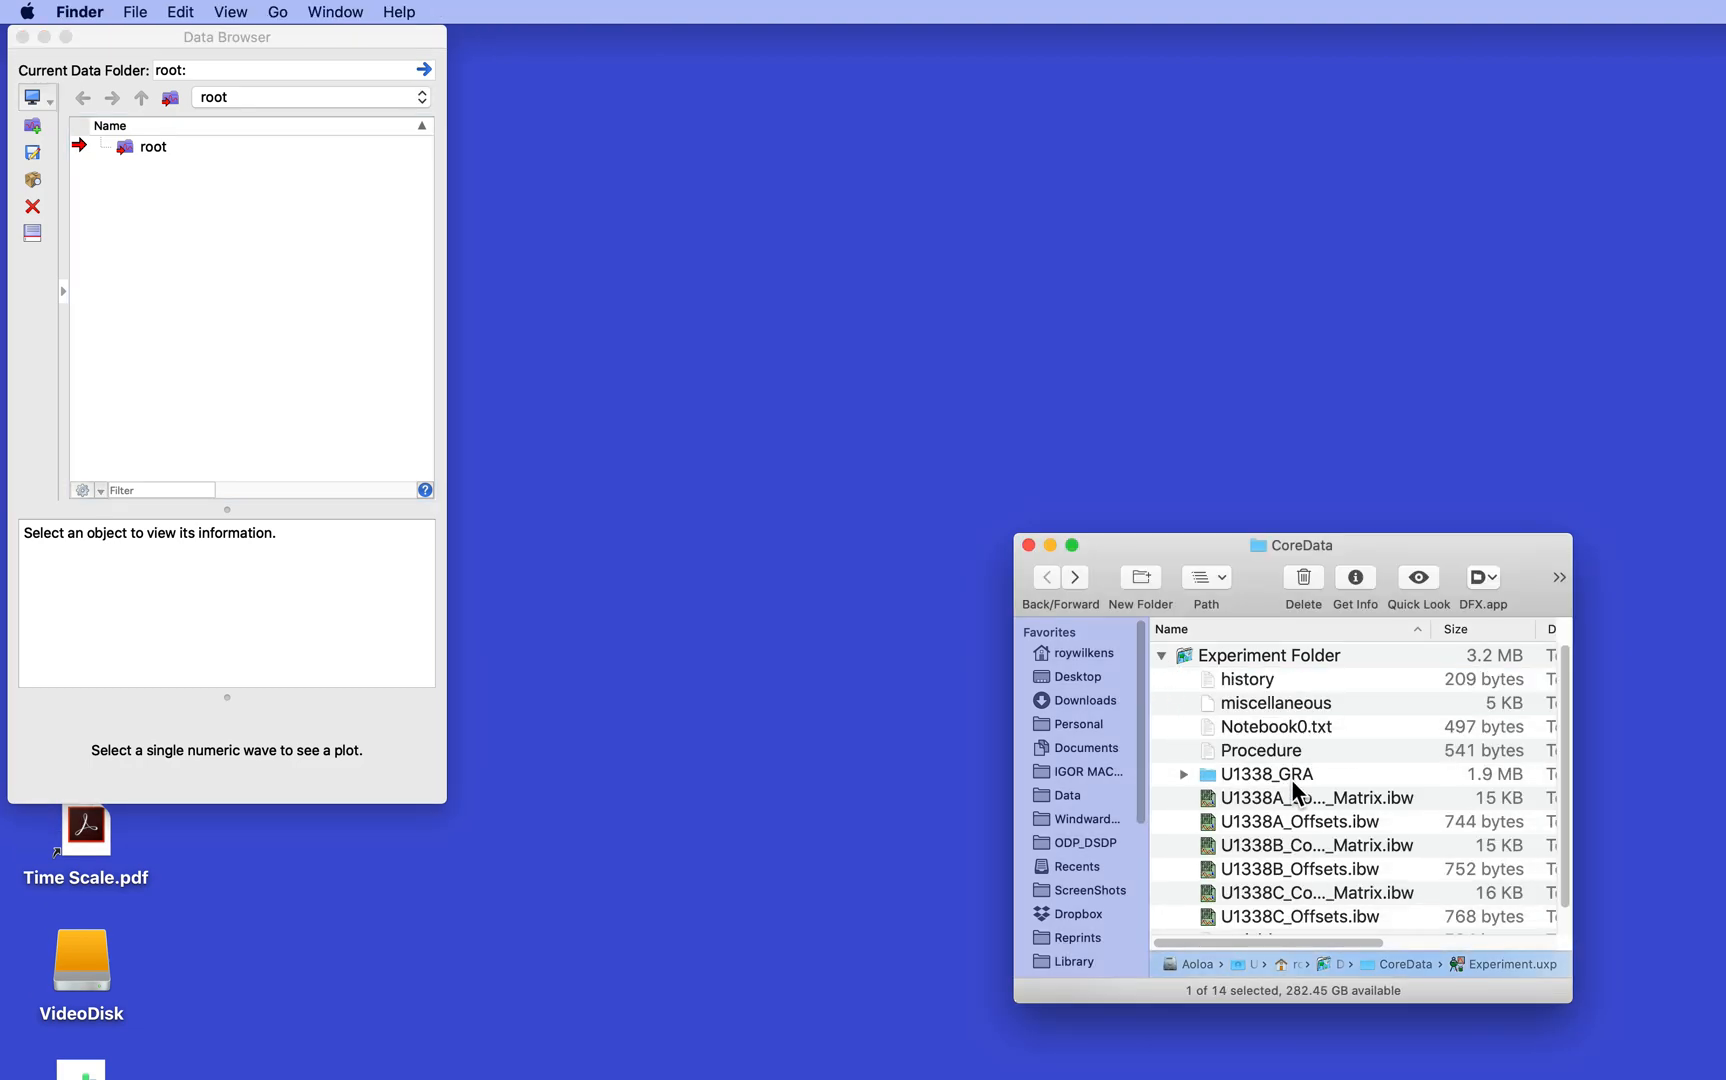
pyautogui.scroll(-2, 1241, 773)
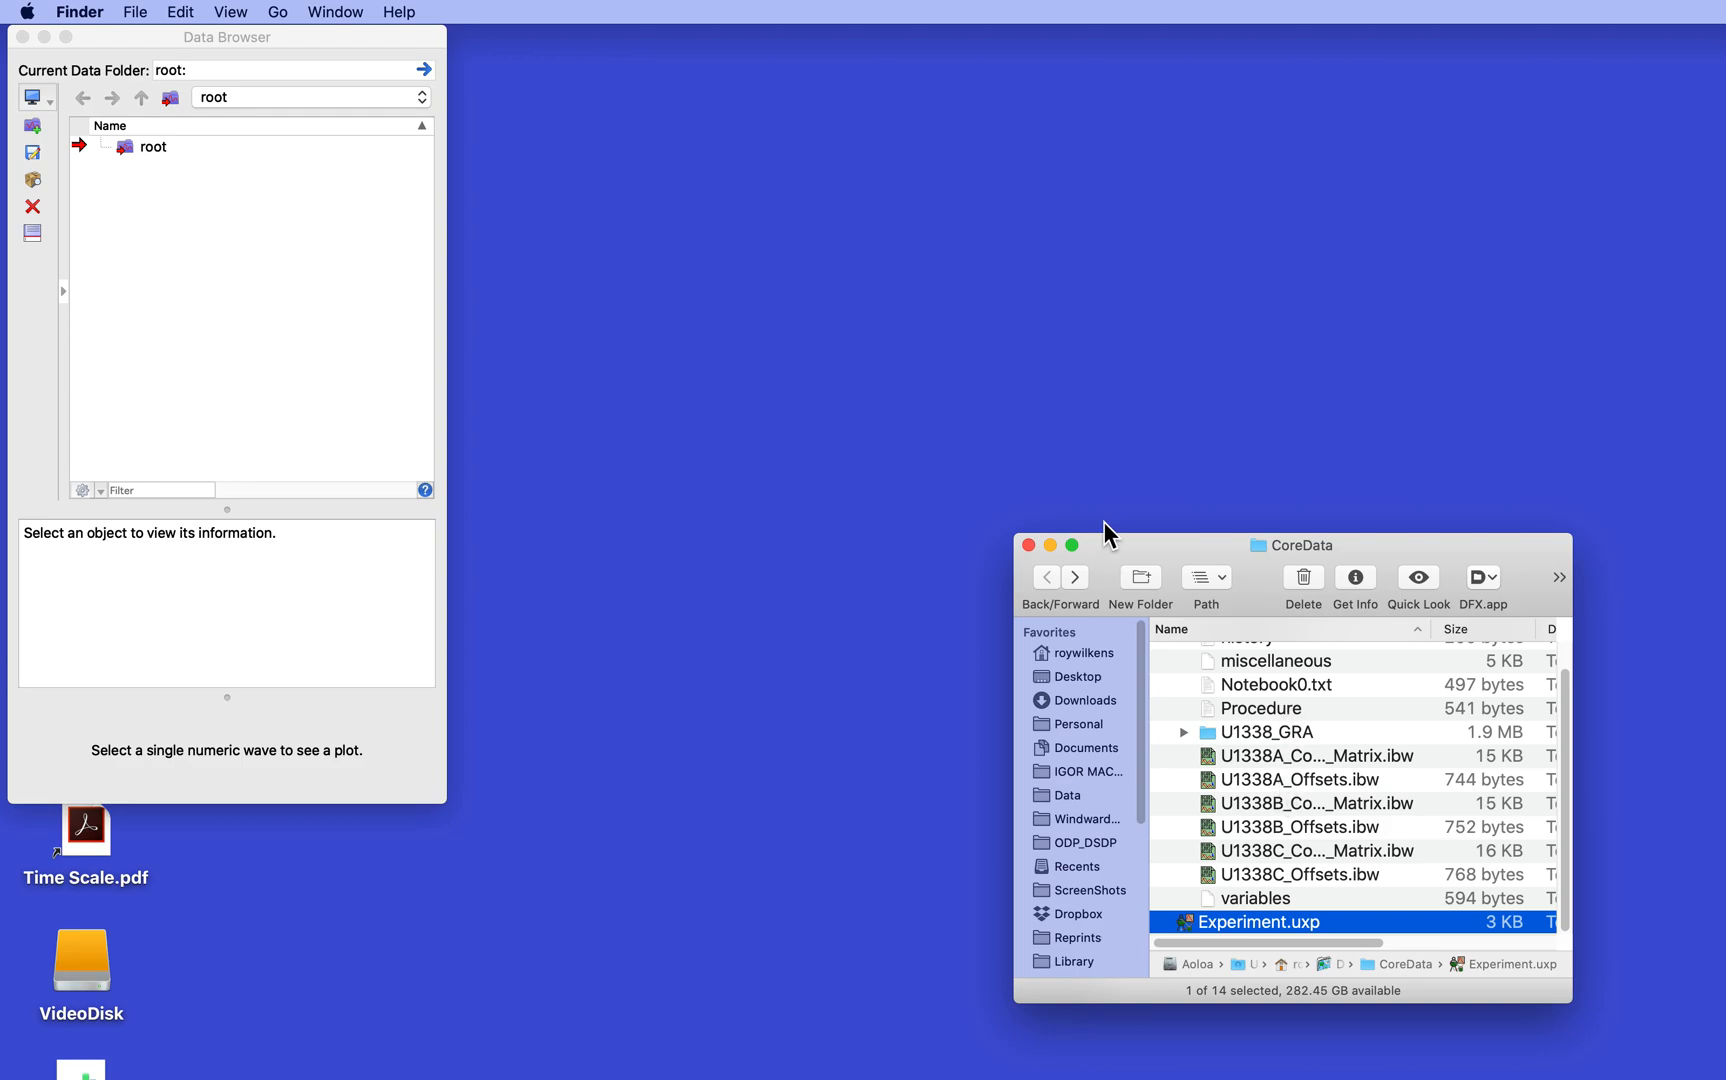
pyautogui.scroll(2, 1249, 734)
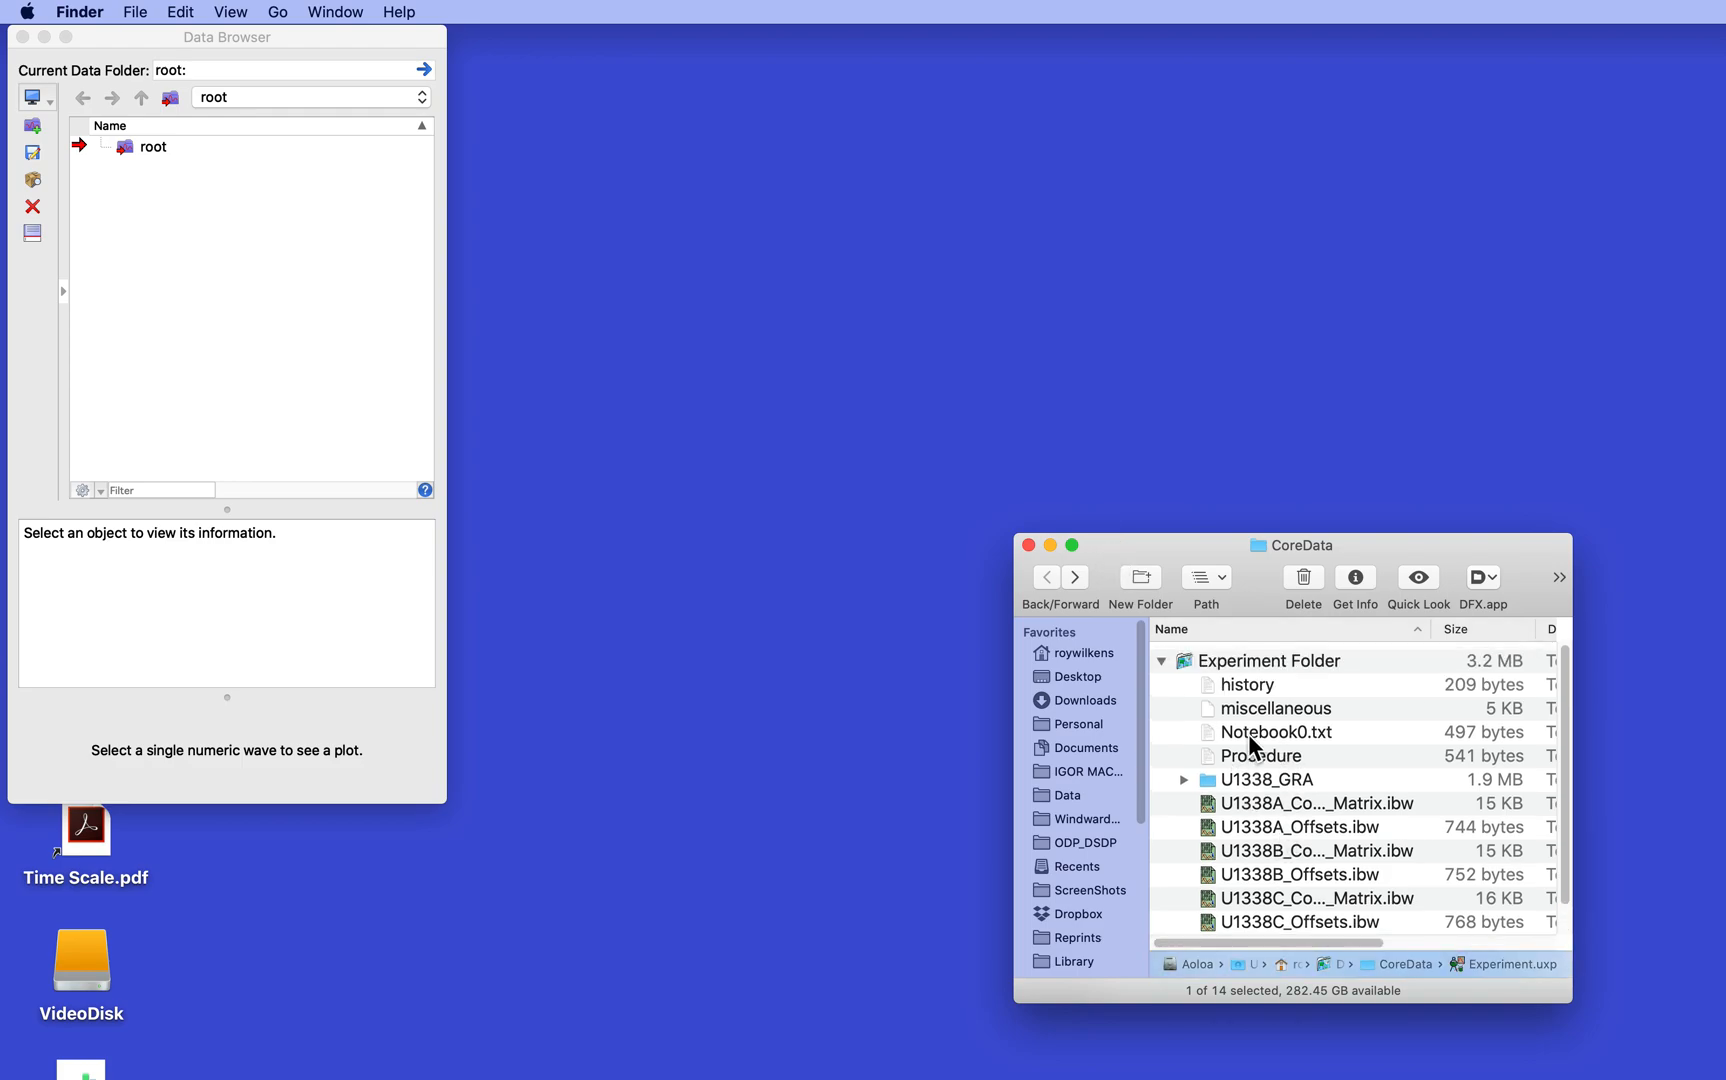
# - Switch back to Igor Pro, browse the U1338_GRA folder in ScreenShots, and load it into the root data folder
pyautogui.click(202, 253)
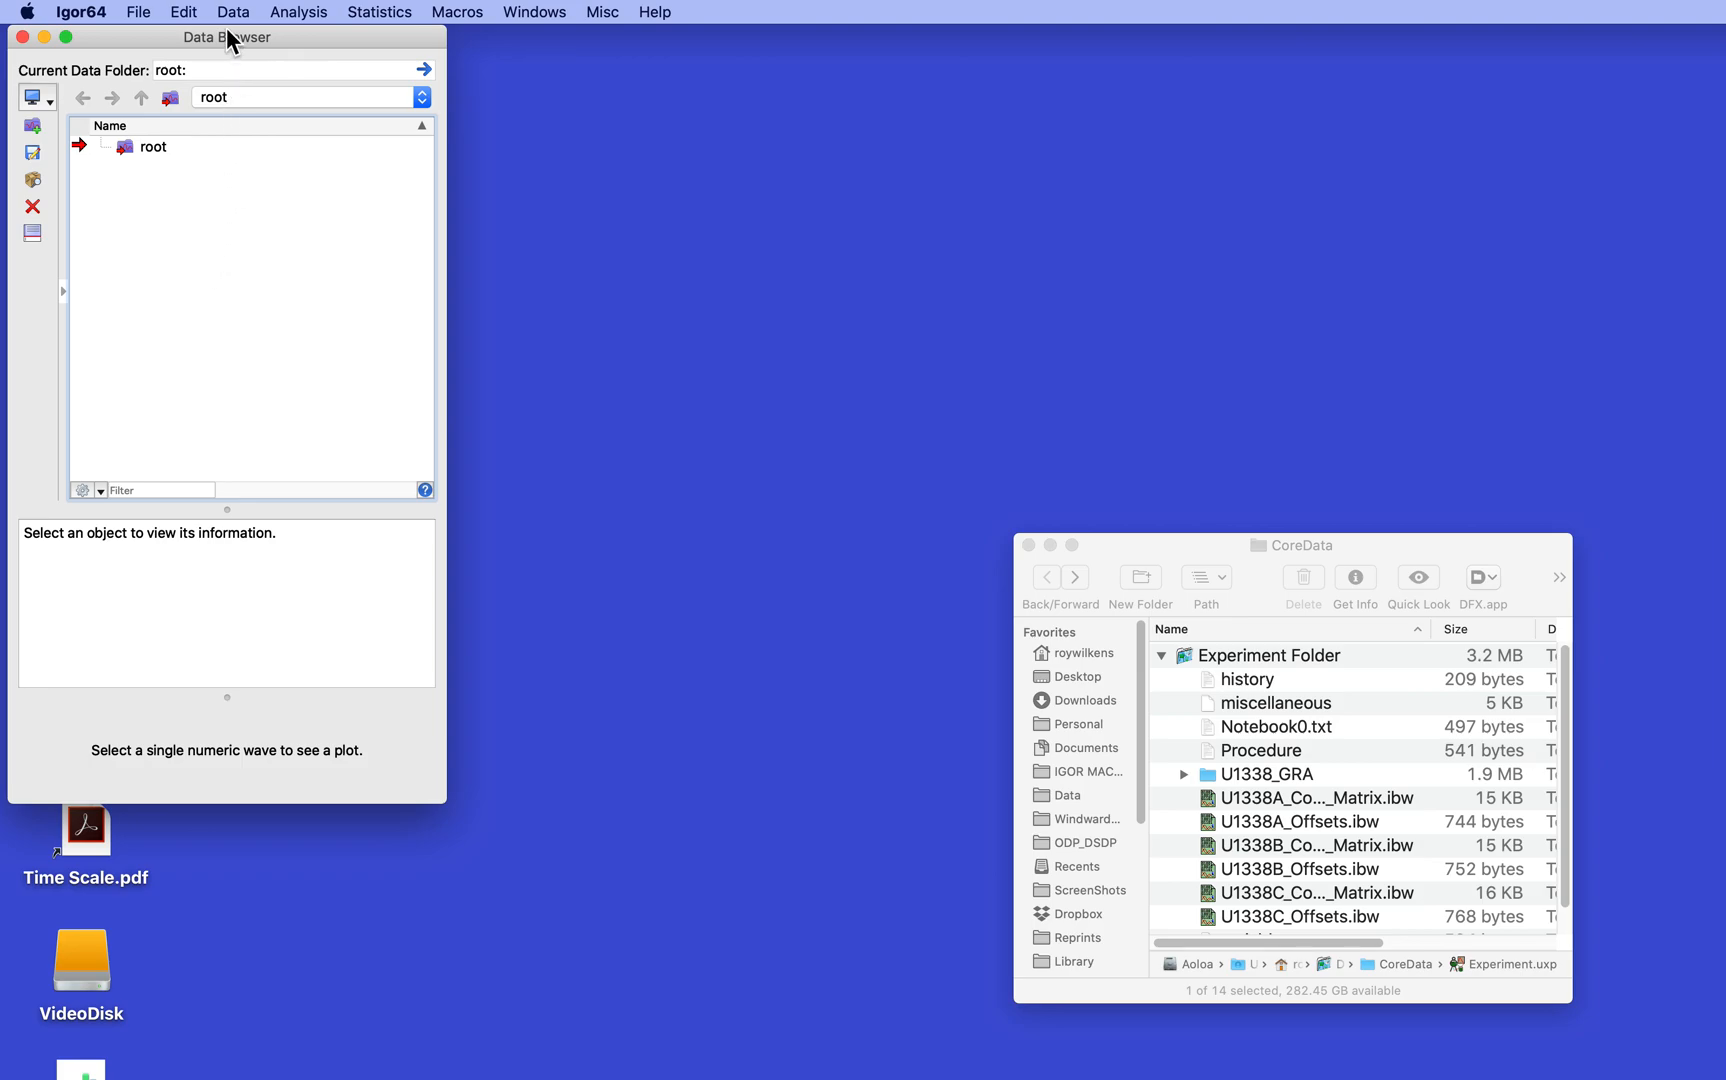
pyautogui.click(32, 177)
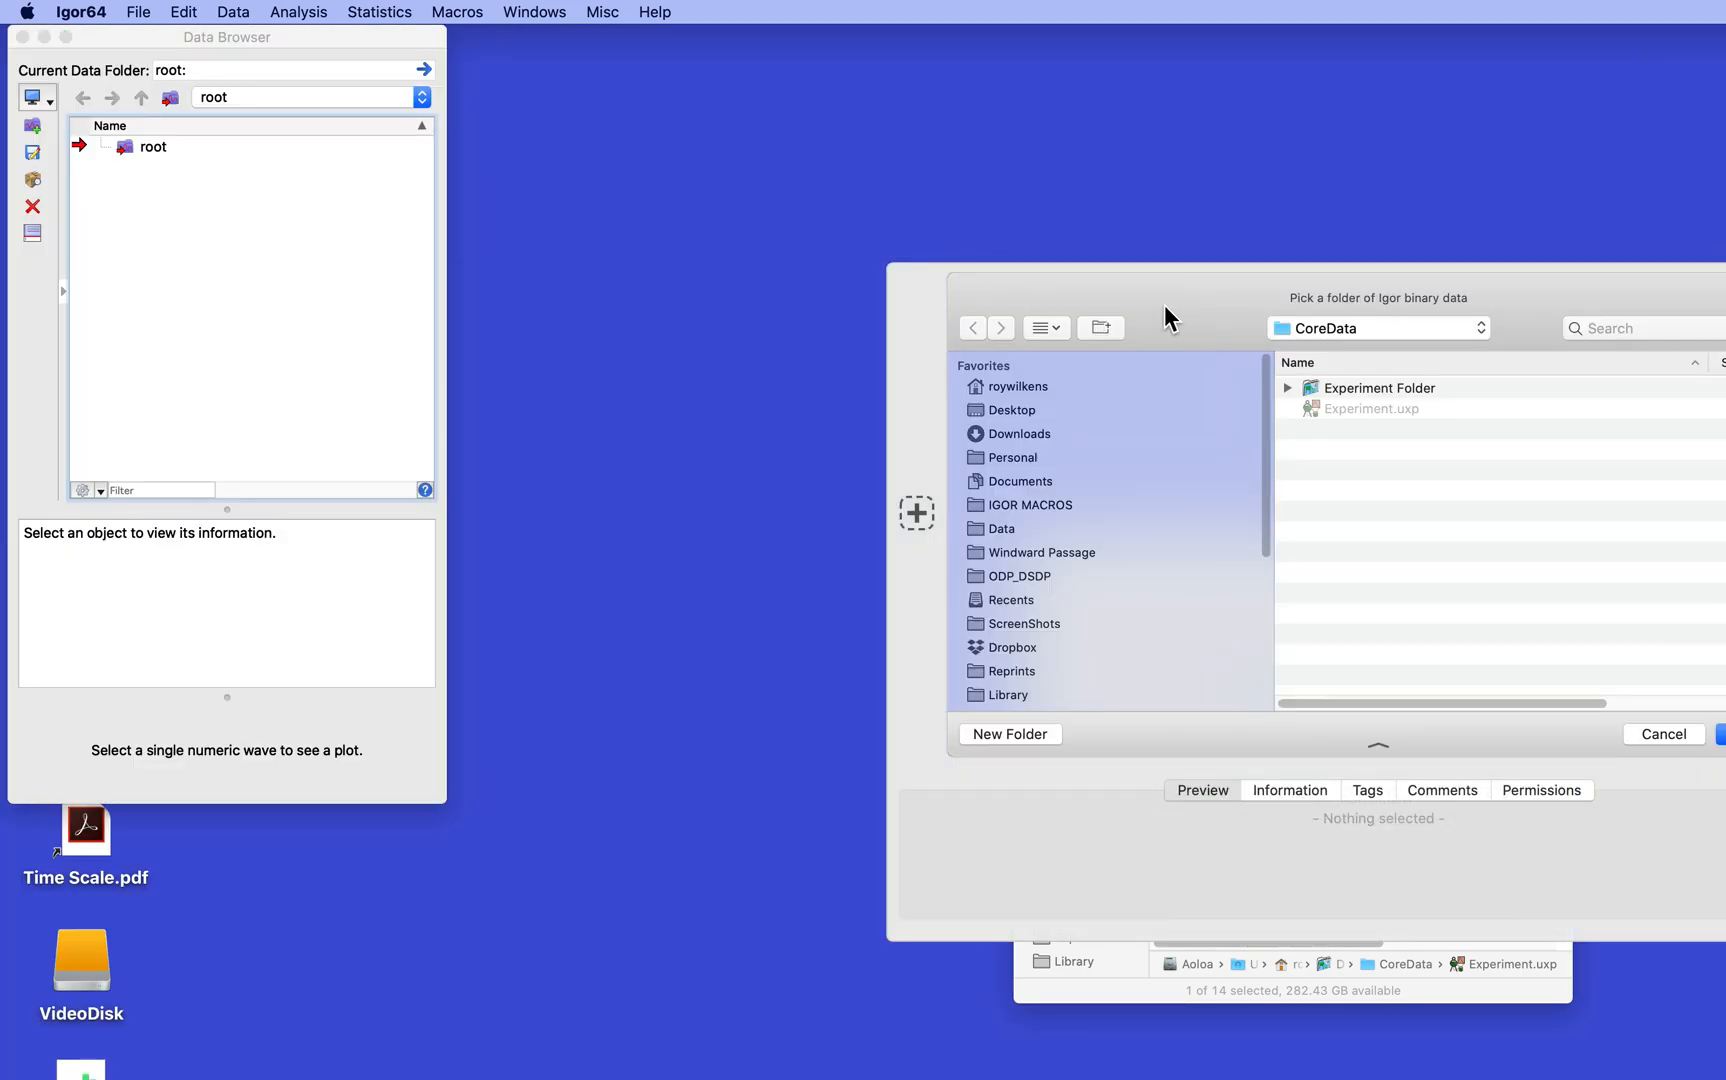
pyautogui.moveTo(1165, 303); pyautogui.dragTo(823, 119)
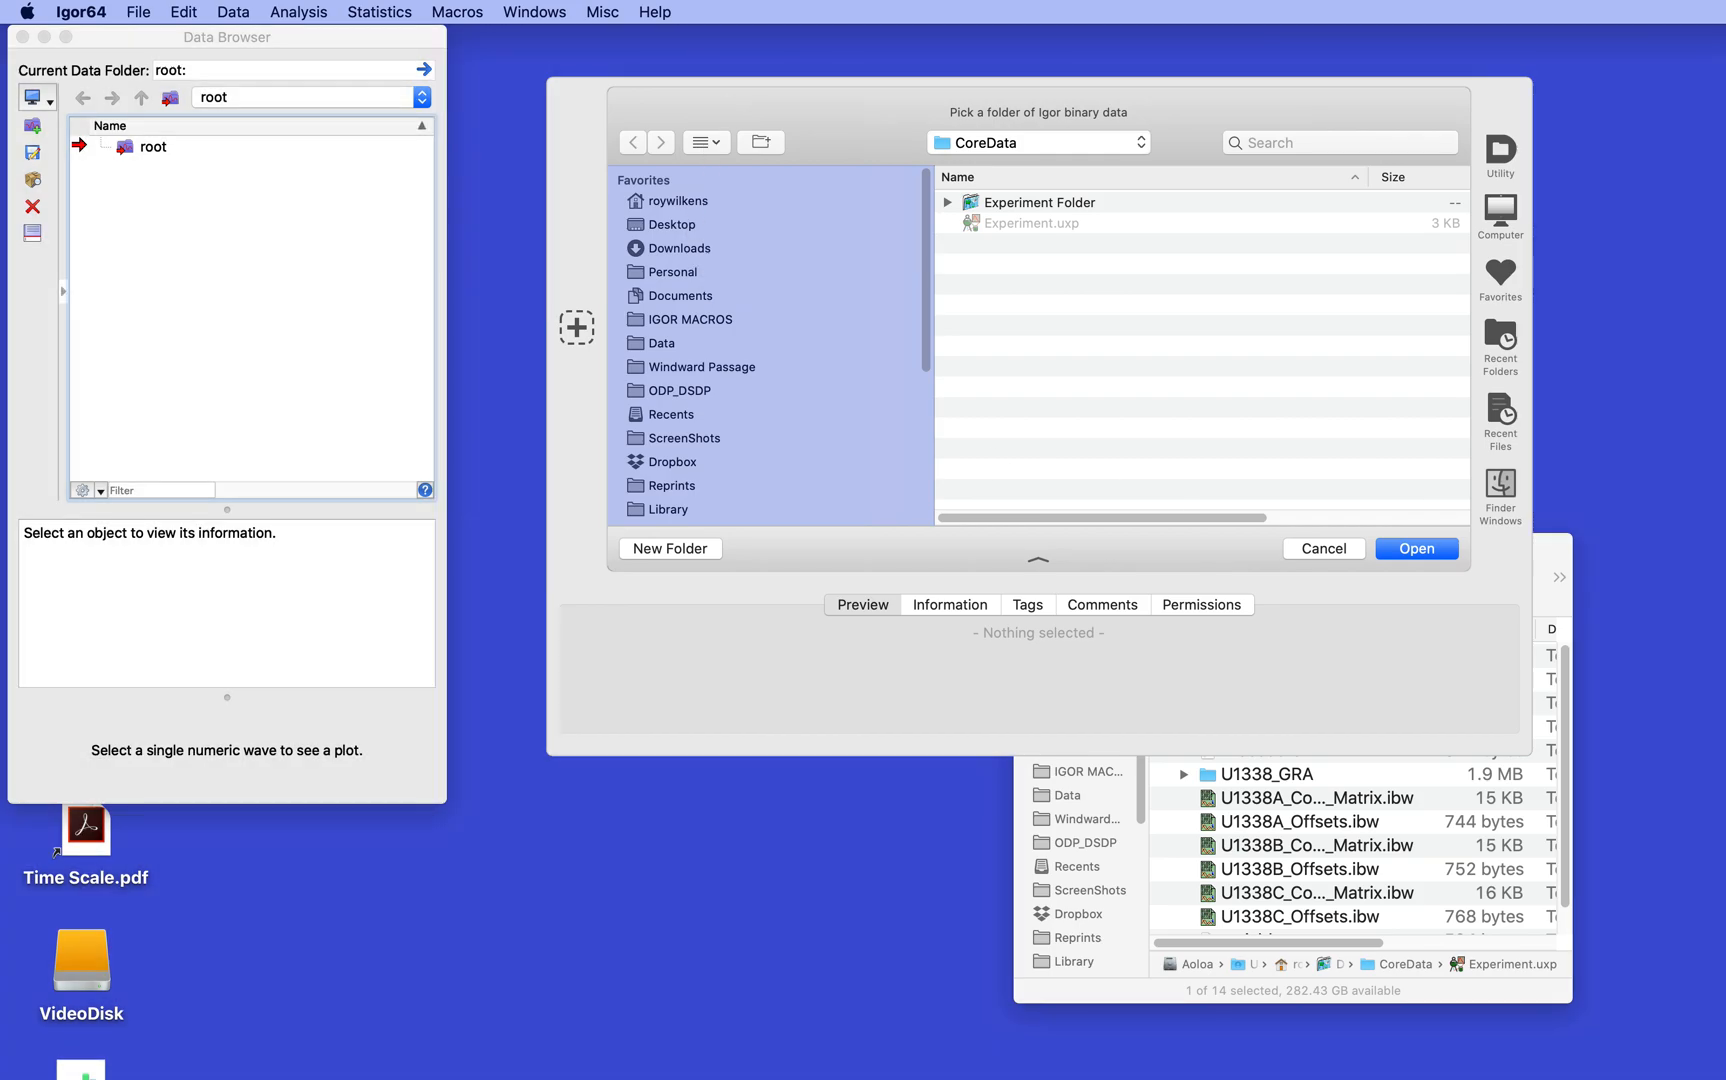
pyautogui.click(684, 438)
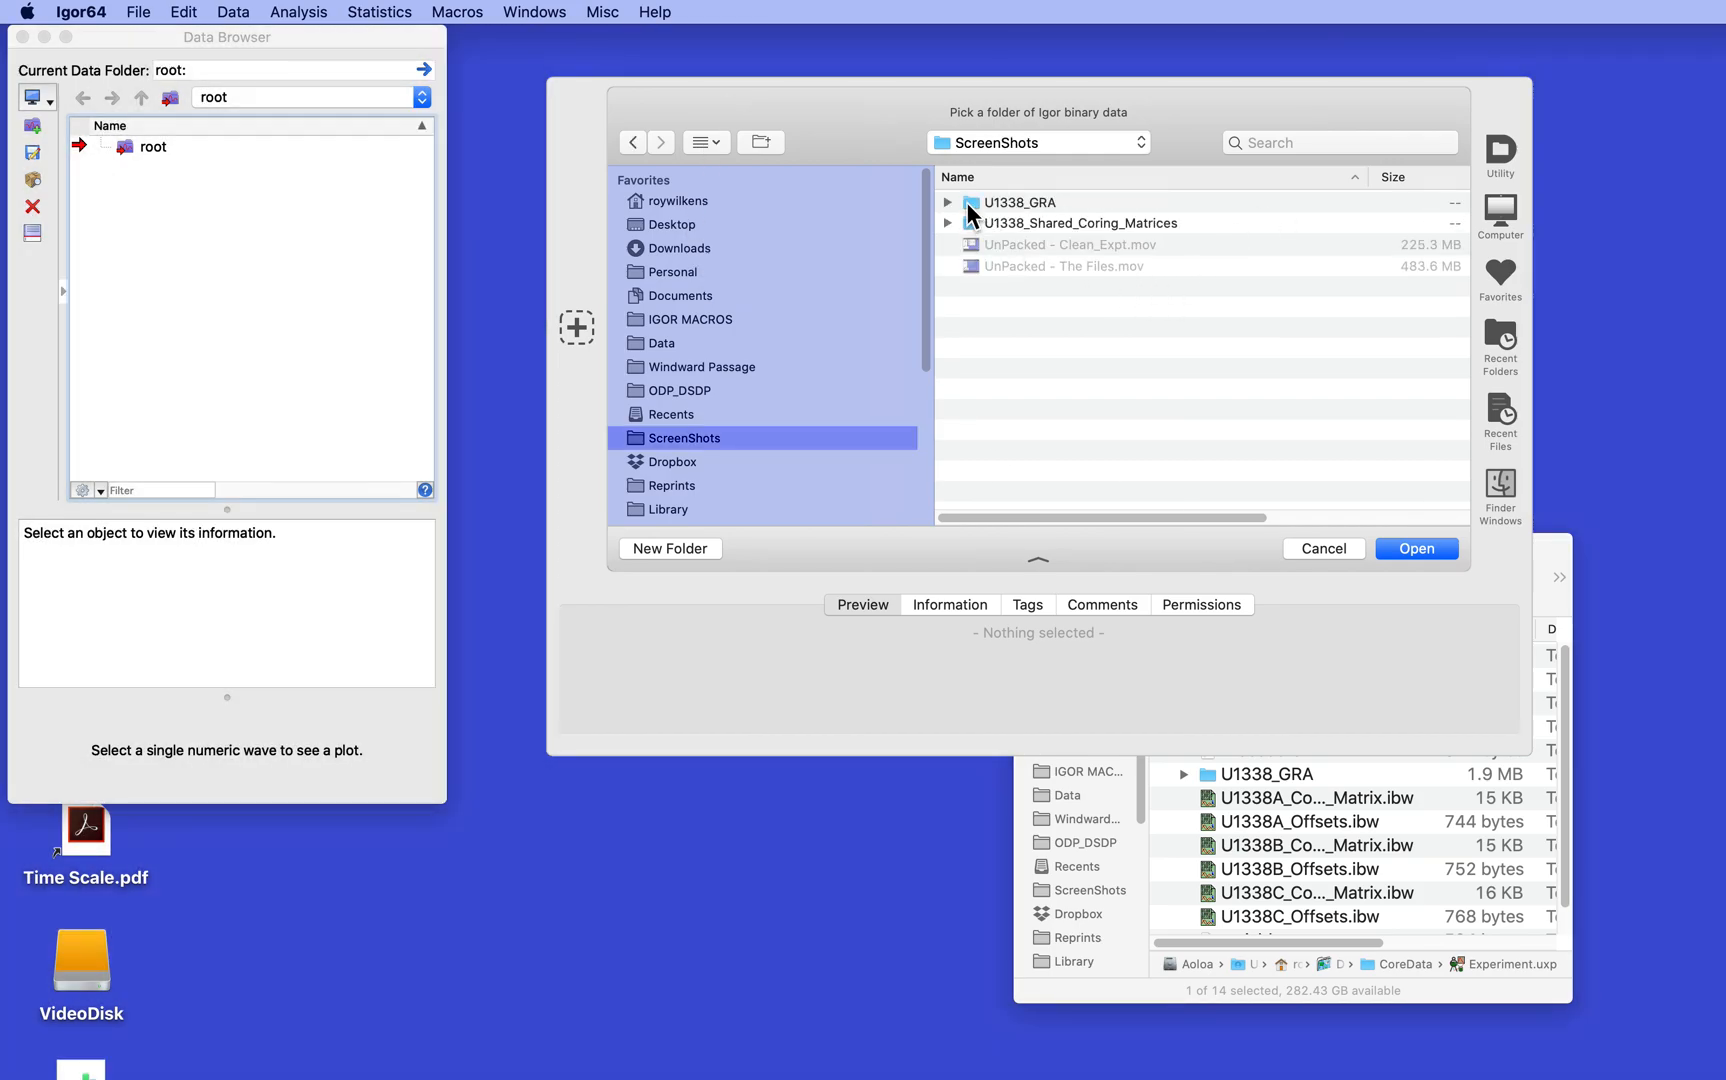
pyautogui.click(965, 202)
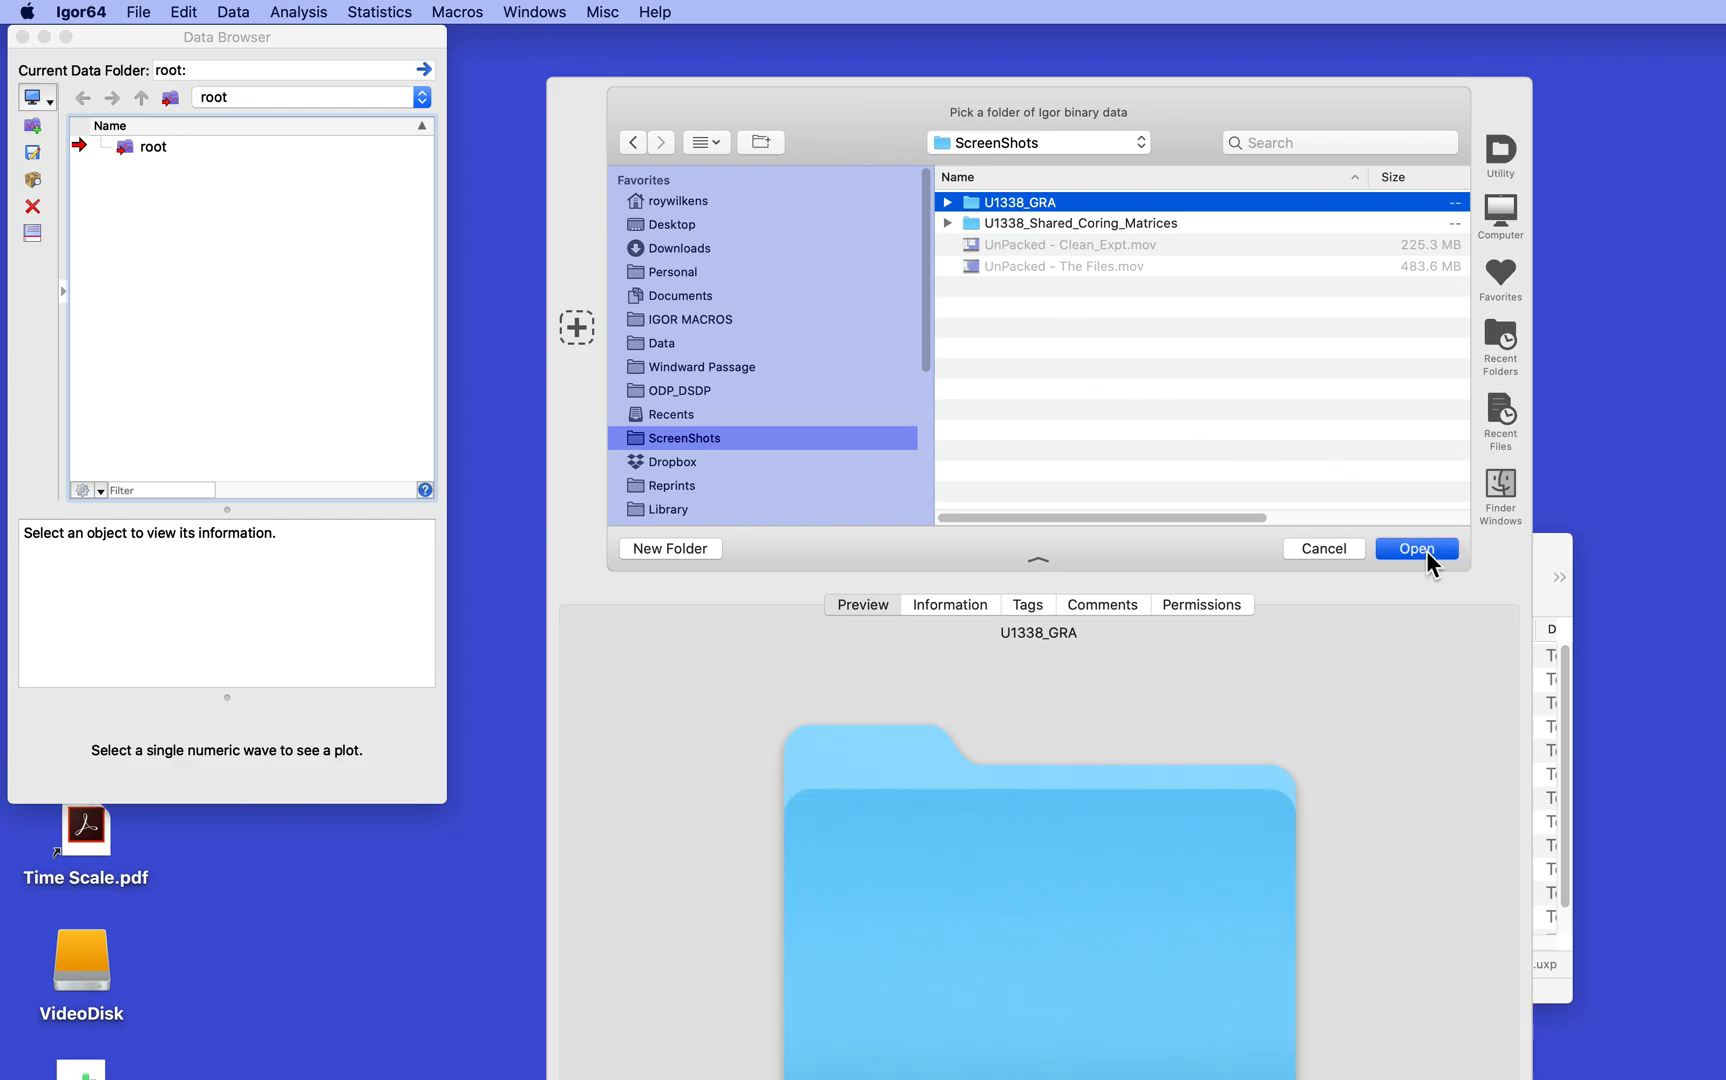
pyautogui.click(1427, 550)
pyautogui.moveTo(500, 153); pyautogui.dragTo(125, 146)
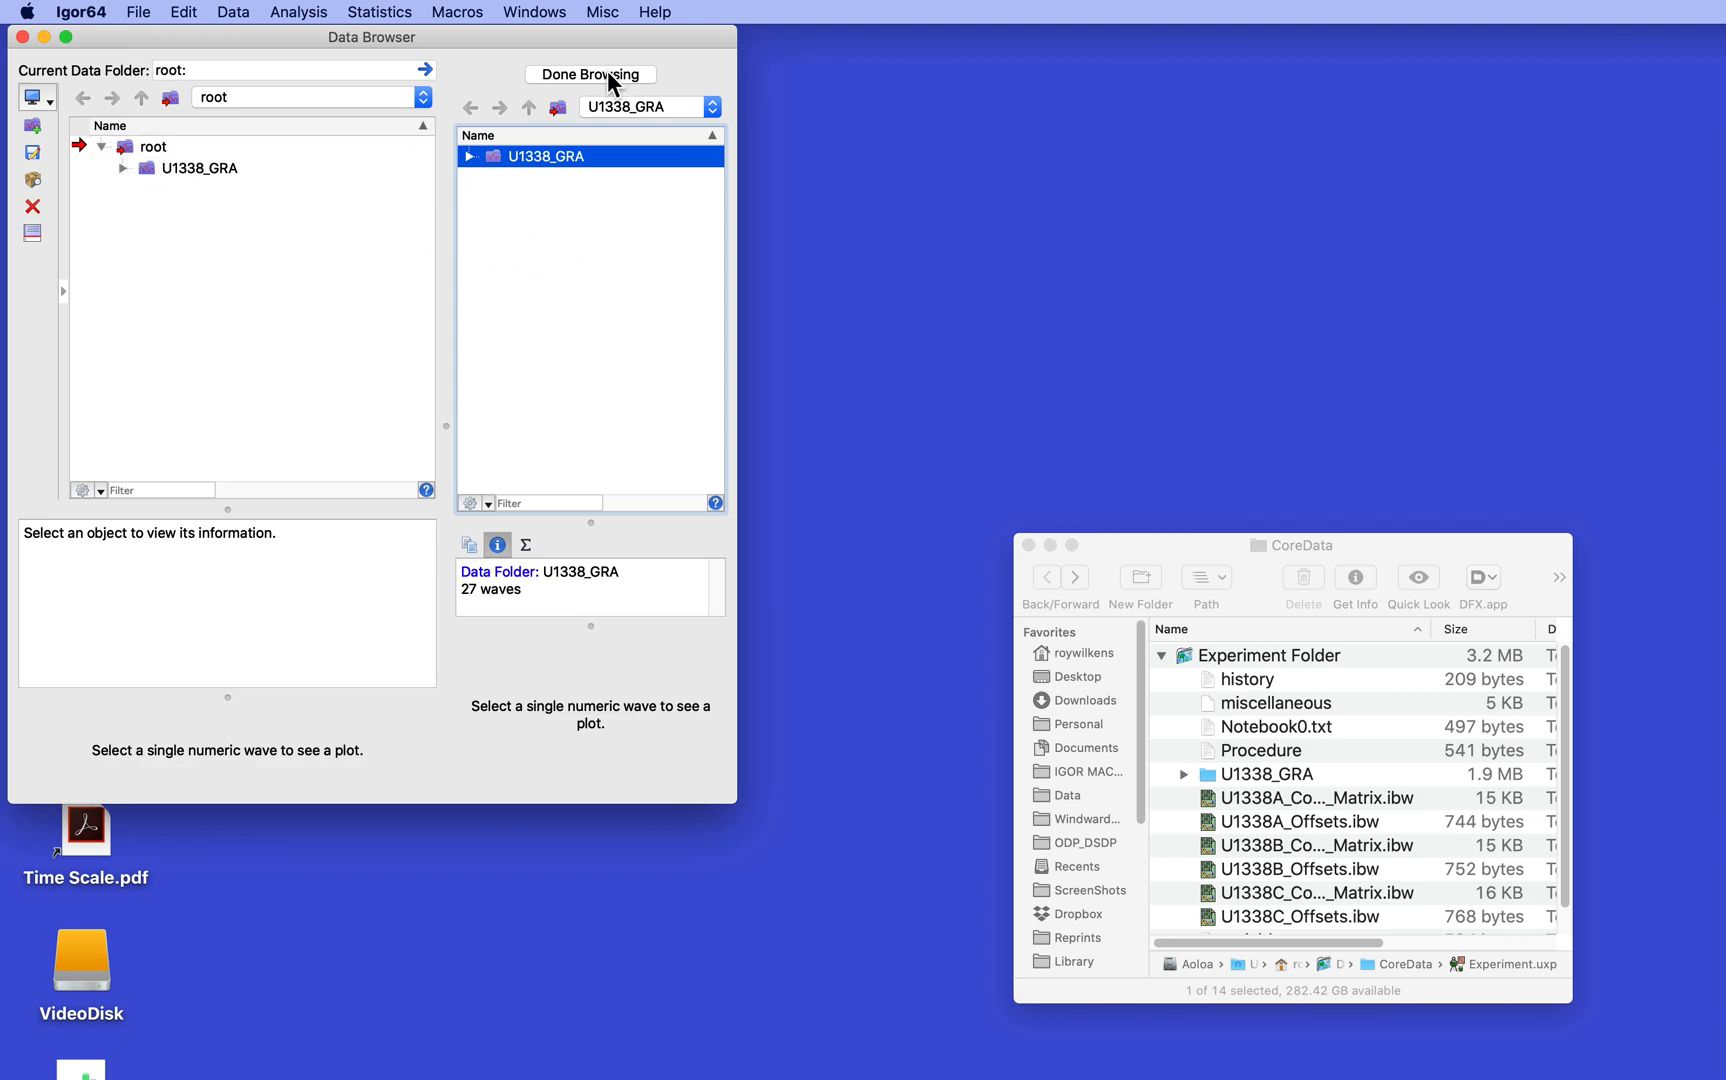
pyautogui.click(590, 75)
# - Load all coring matrix and offset waves for U1338A, U1338B and U1338C from ScreenShots' U1338_Shared_Coring_Matrices folder into root
pyautogui.click(32, 177)
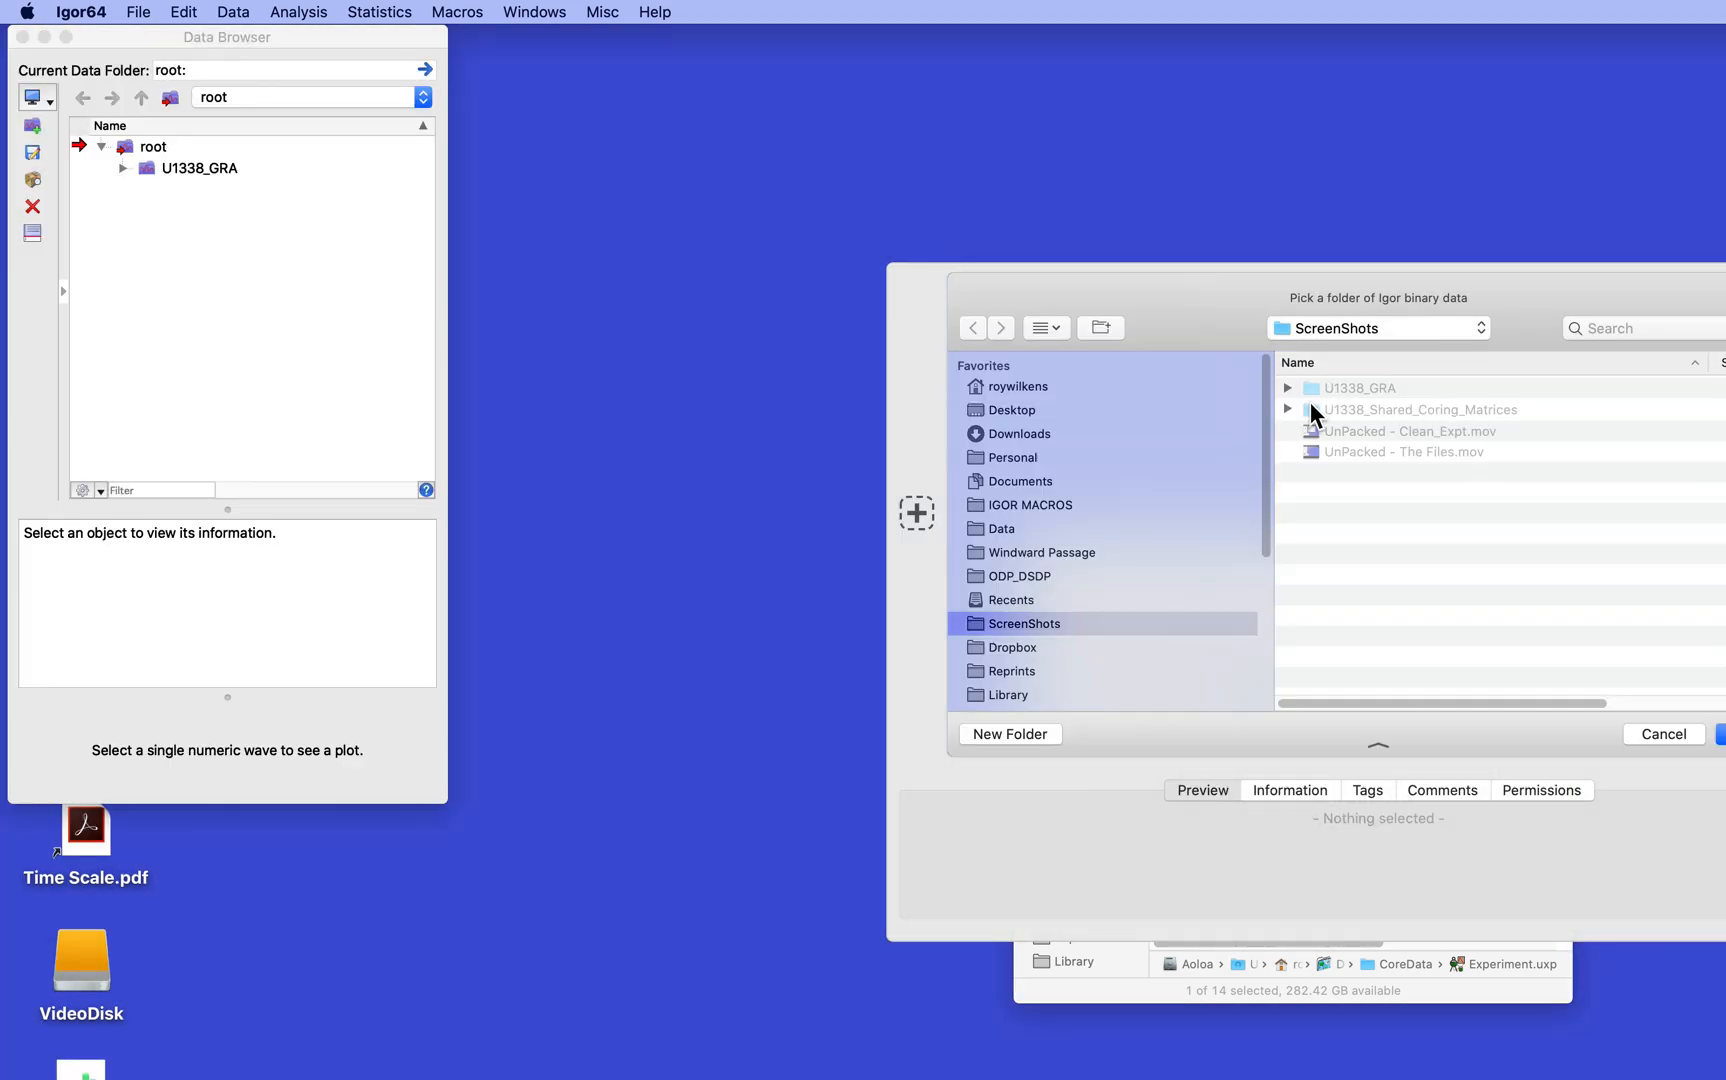
pyautogui.click(1304, 409)
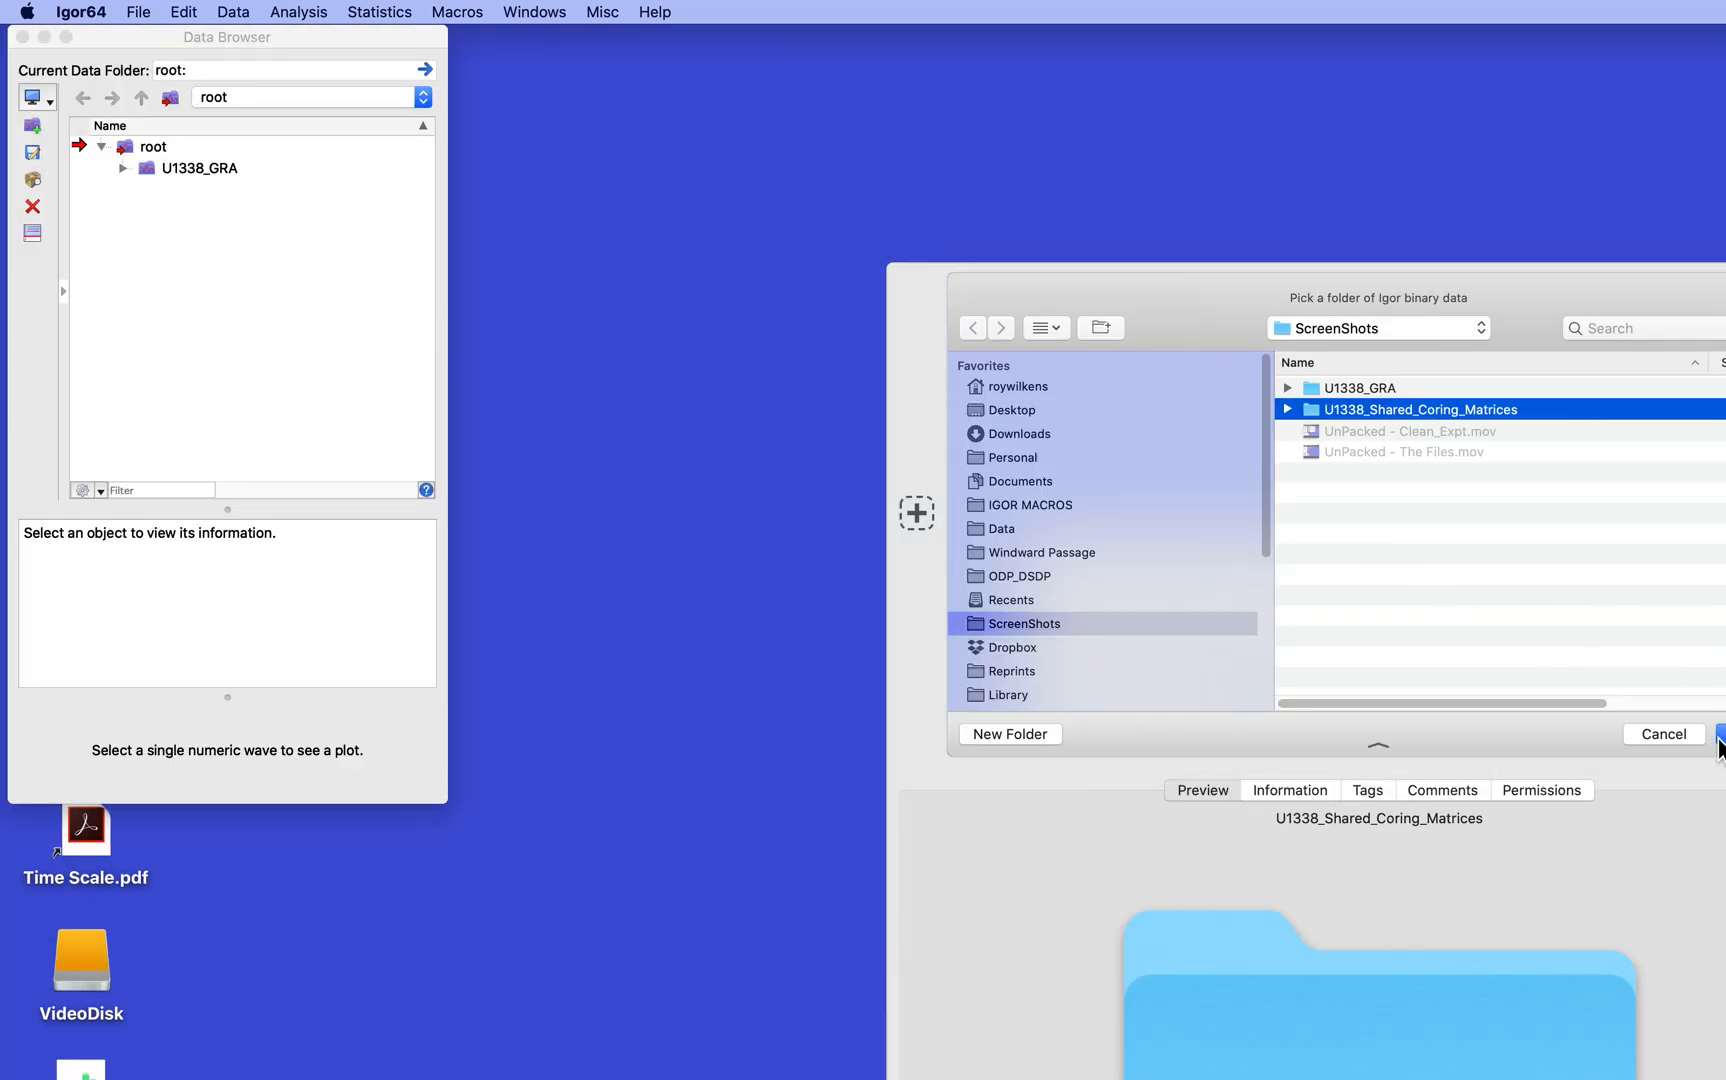
pyautogui.moveTo(1224, 314); pyautogui.dragTo(1035, 219)
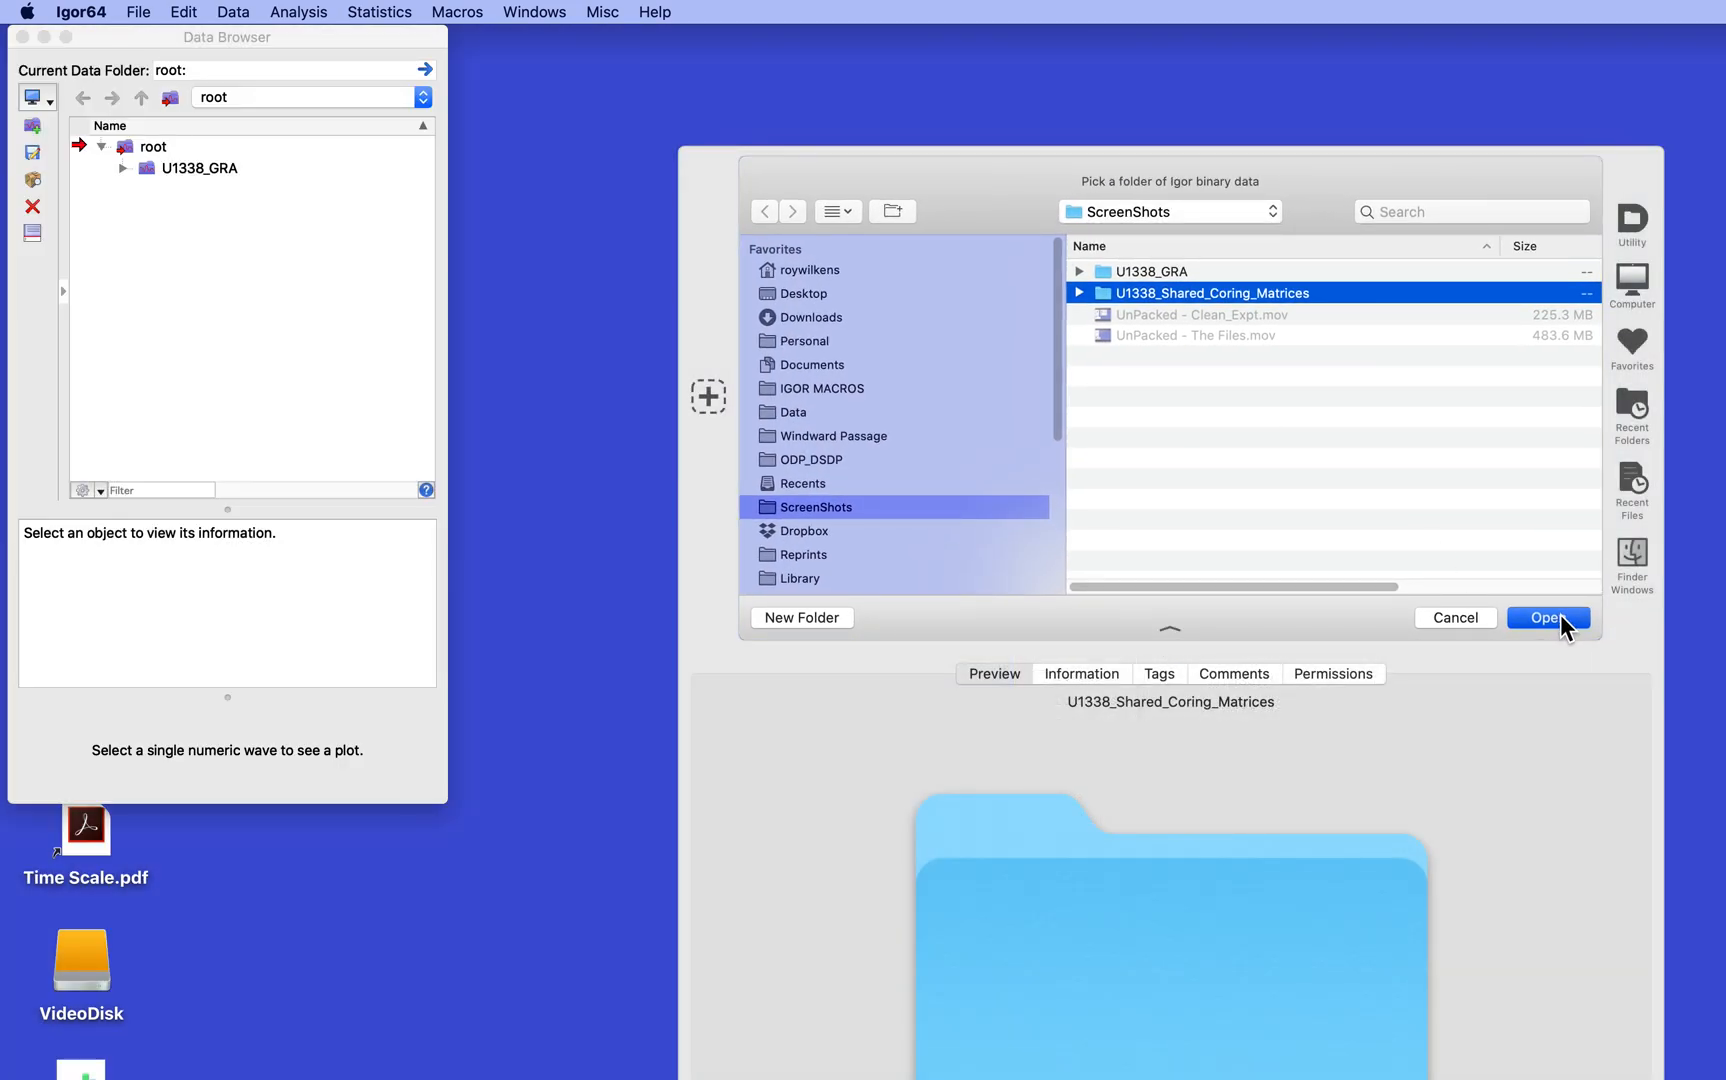
pyautogui.click(1561, 614)
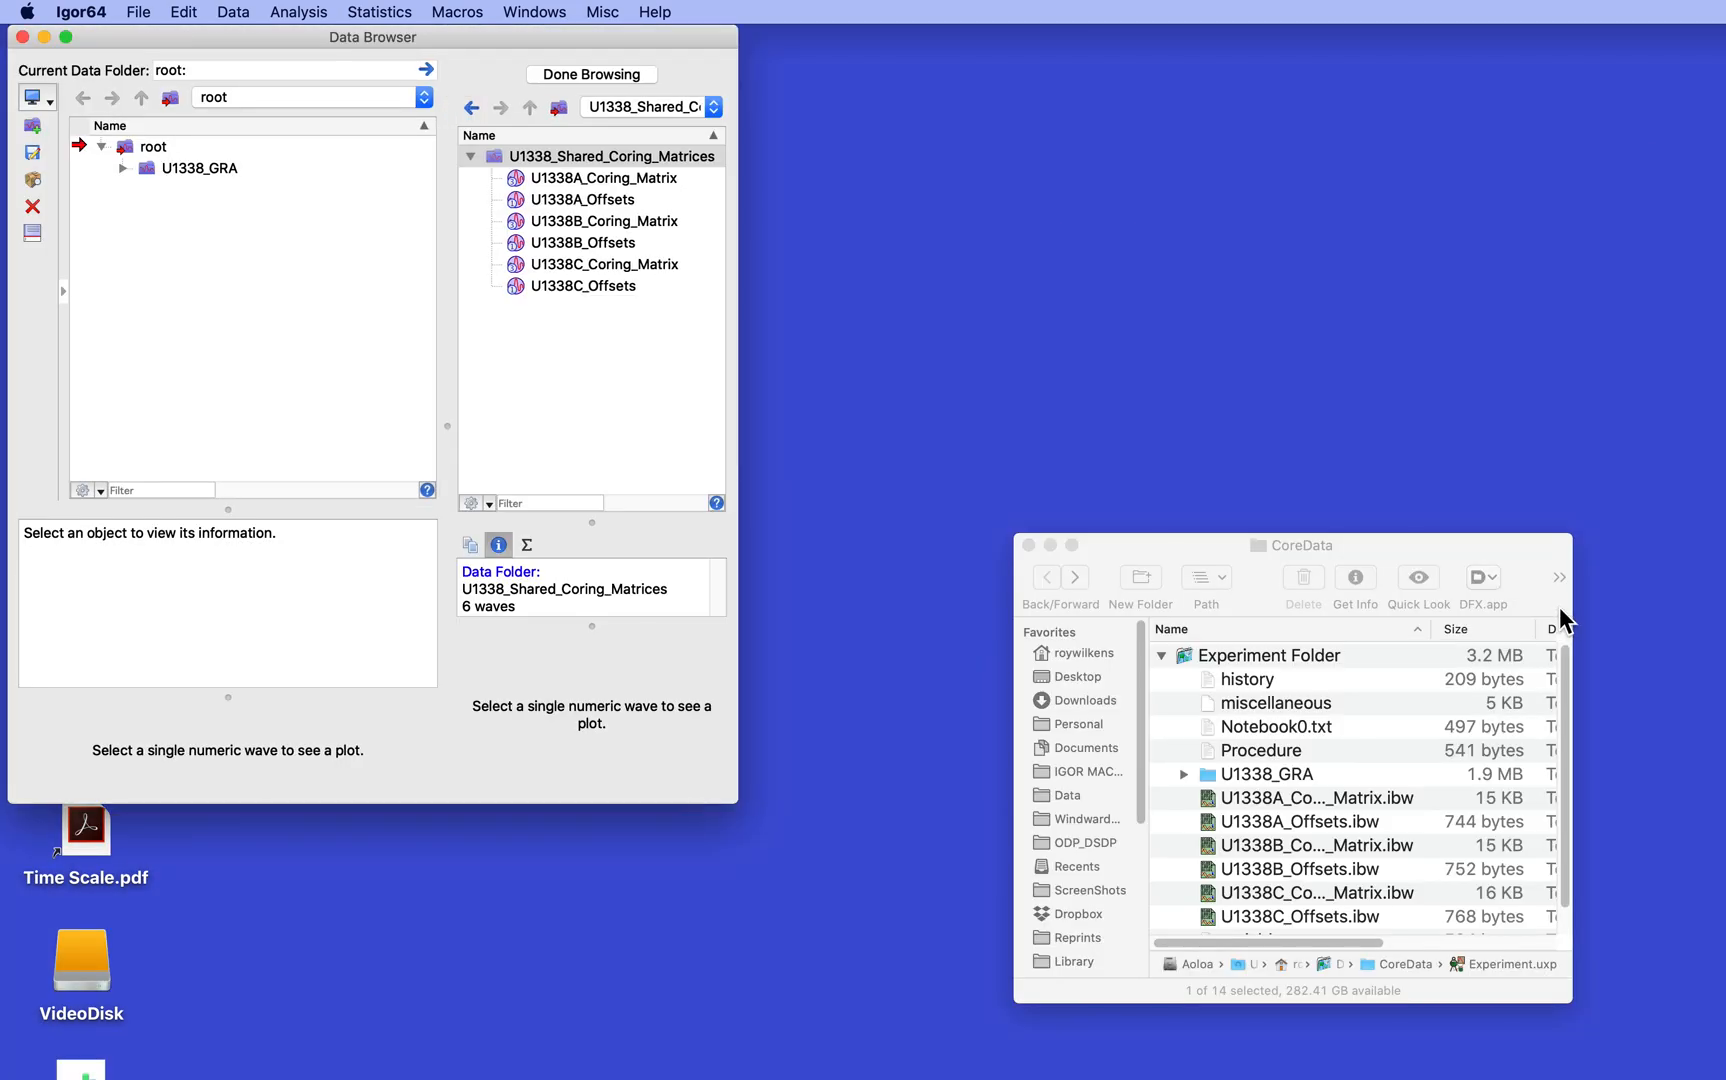
pyautogui.click(634, 180)
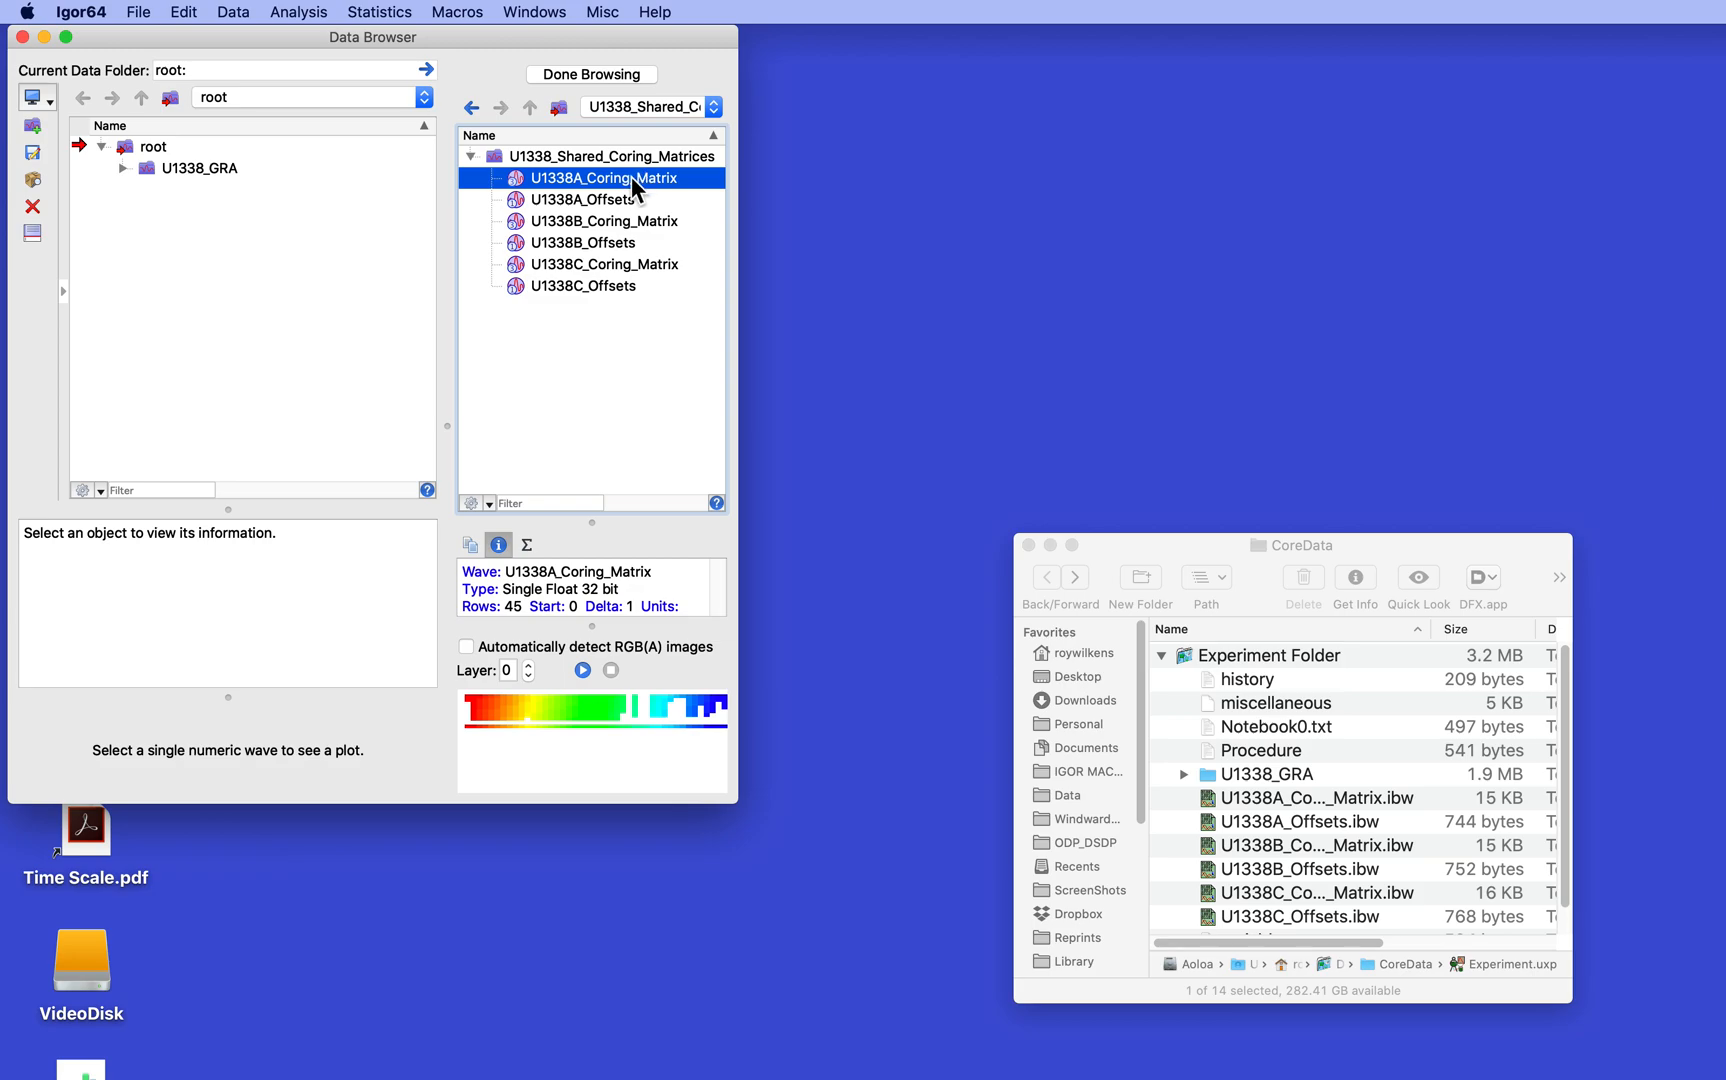
pyautogui.keyDown('shift'); pyautogui.click(524, 286); pyautogui.keyUp('shift')
pyautogui.moveTo(517, 178); pyautogui.dragTo(129, 144)
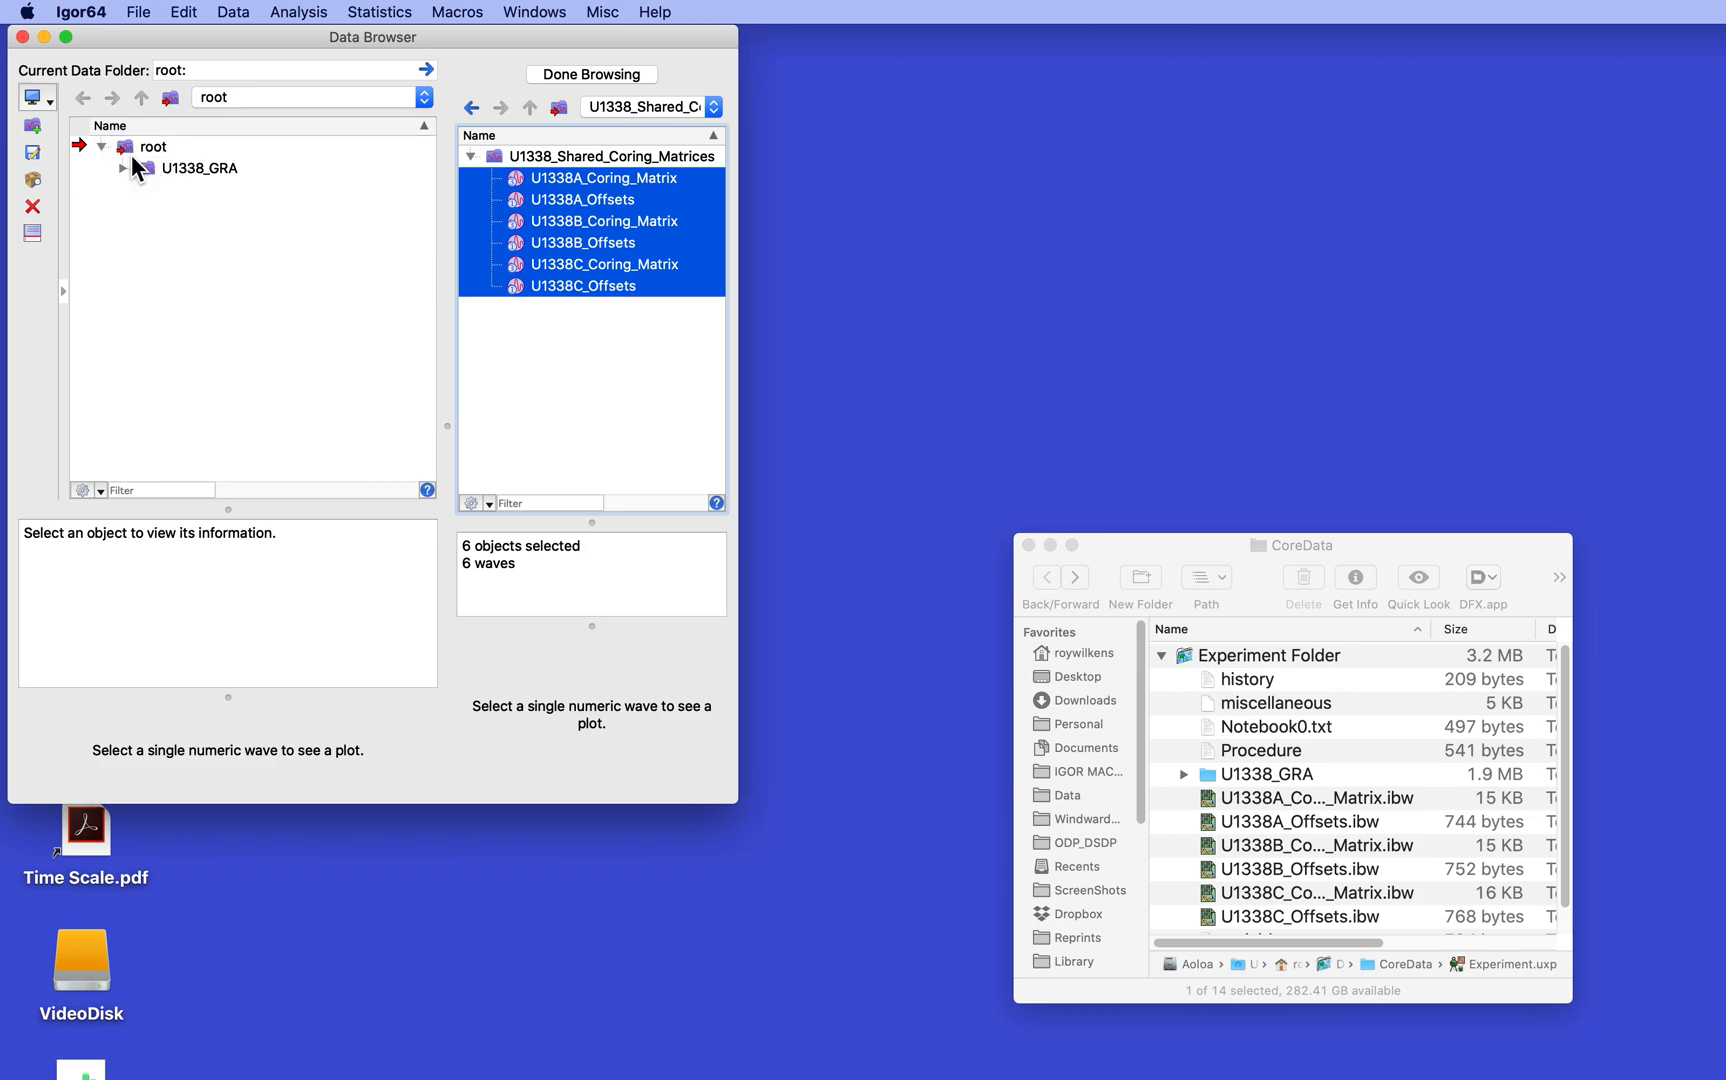
pyautogui.click(626, 74)
# - Check the wave information of U1338B_Coring_Matrix in the root data folder
pyautogui.click(121, 297)
pyautogui.click(121, 297)
pyautogui.click(160, 230)
pyautogui.click(162, 210)
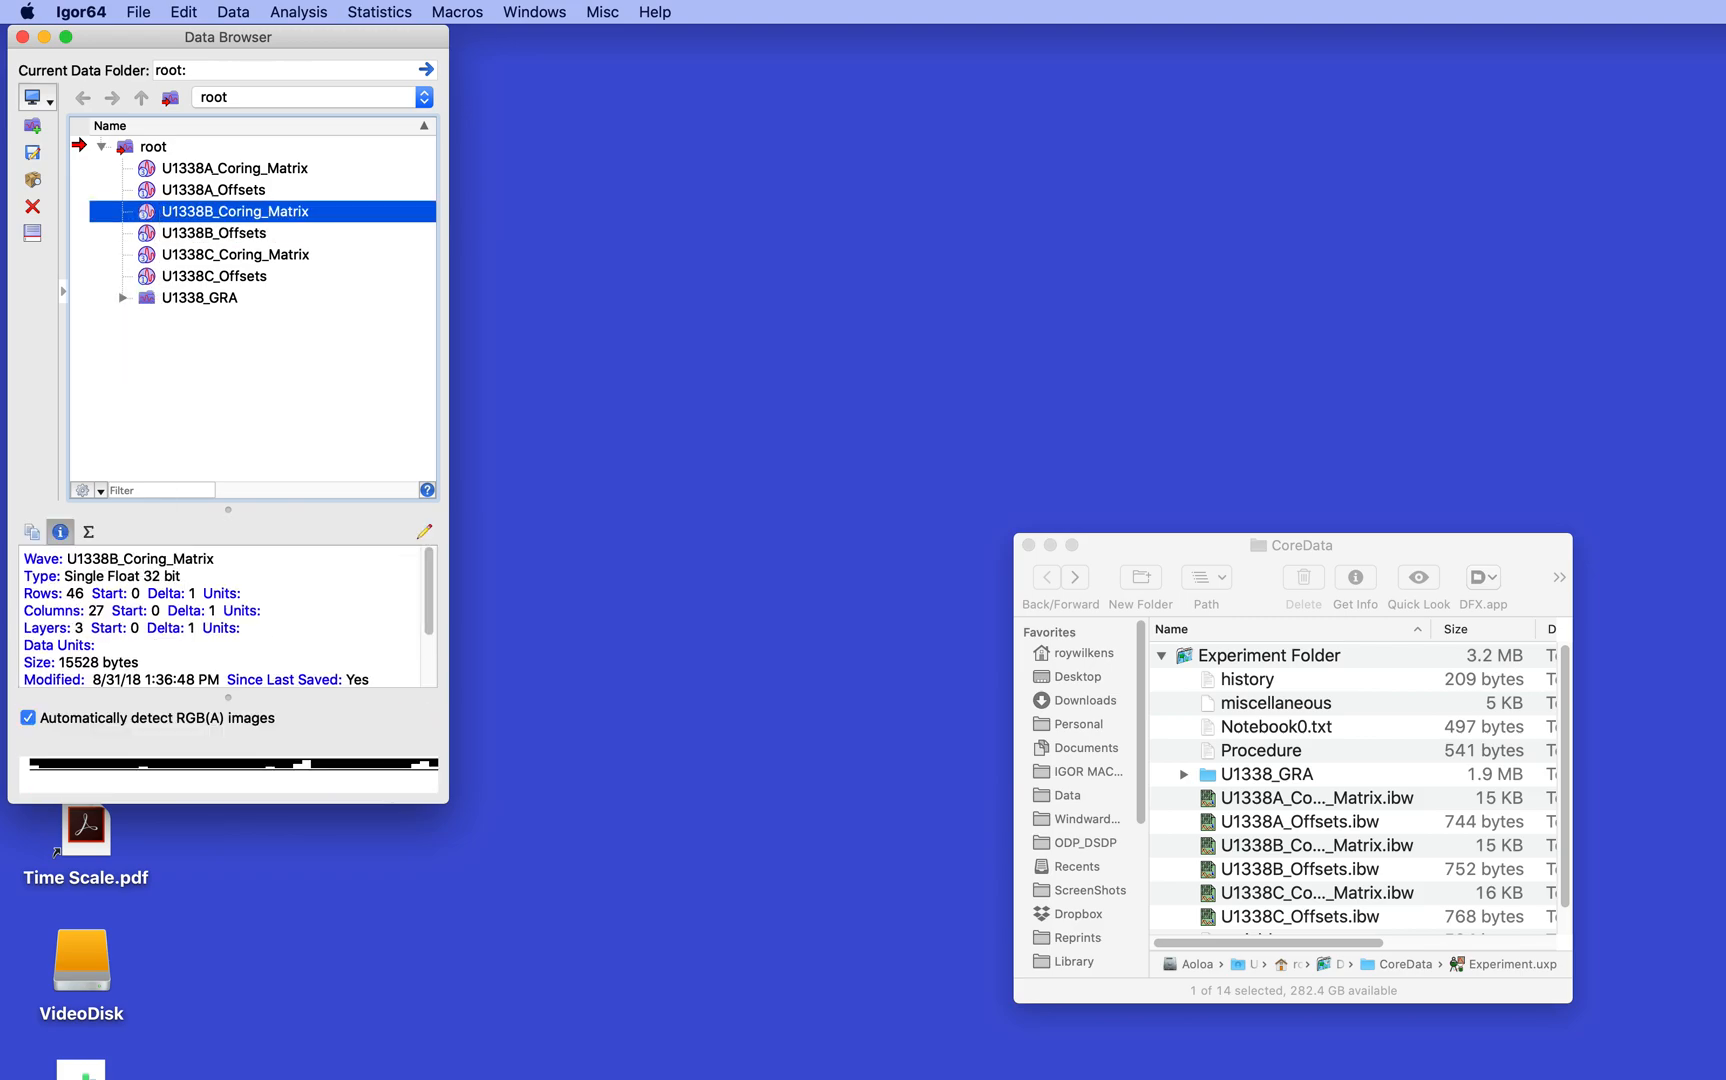
pyautogui.scroll(-2, 215, 633)
pyautogui.scroll(2, 215, 630)
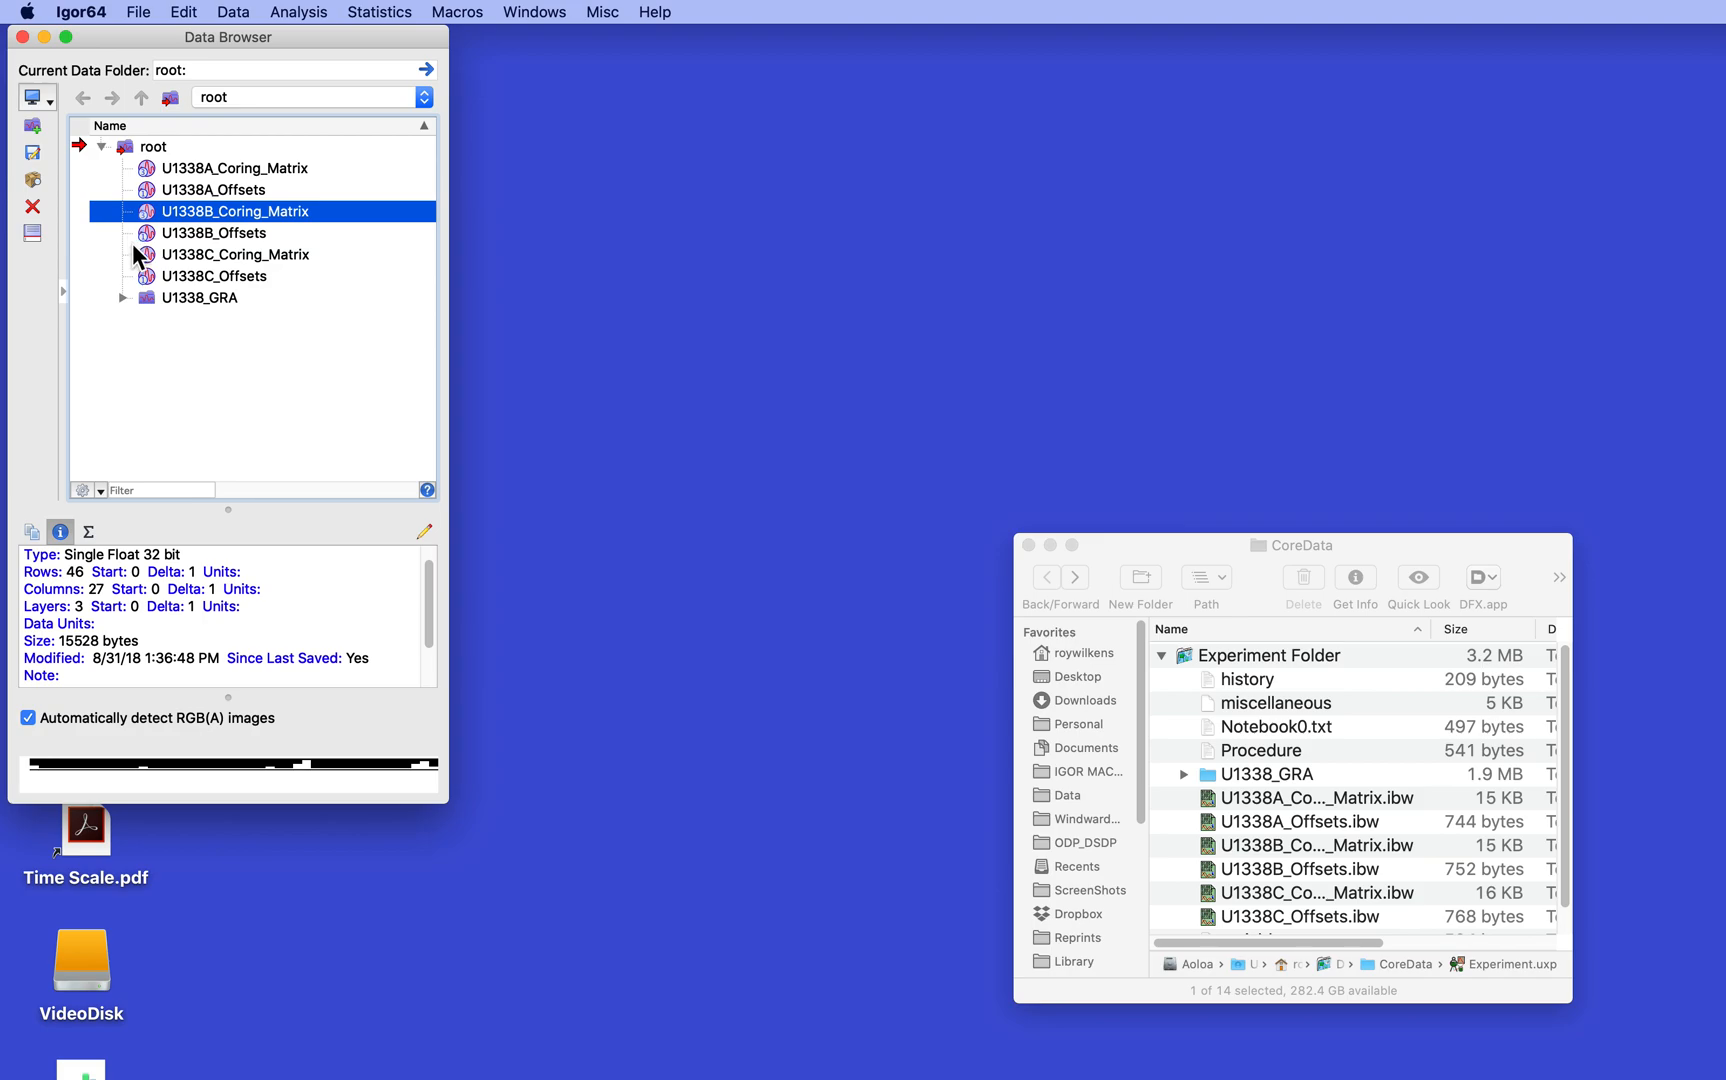
# - Switch to Finder and open the Procedure file from Experiment Folder in TextEdit
pyautogui.click(1139, 545)
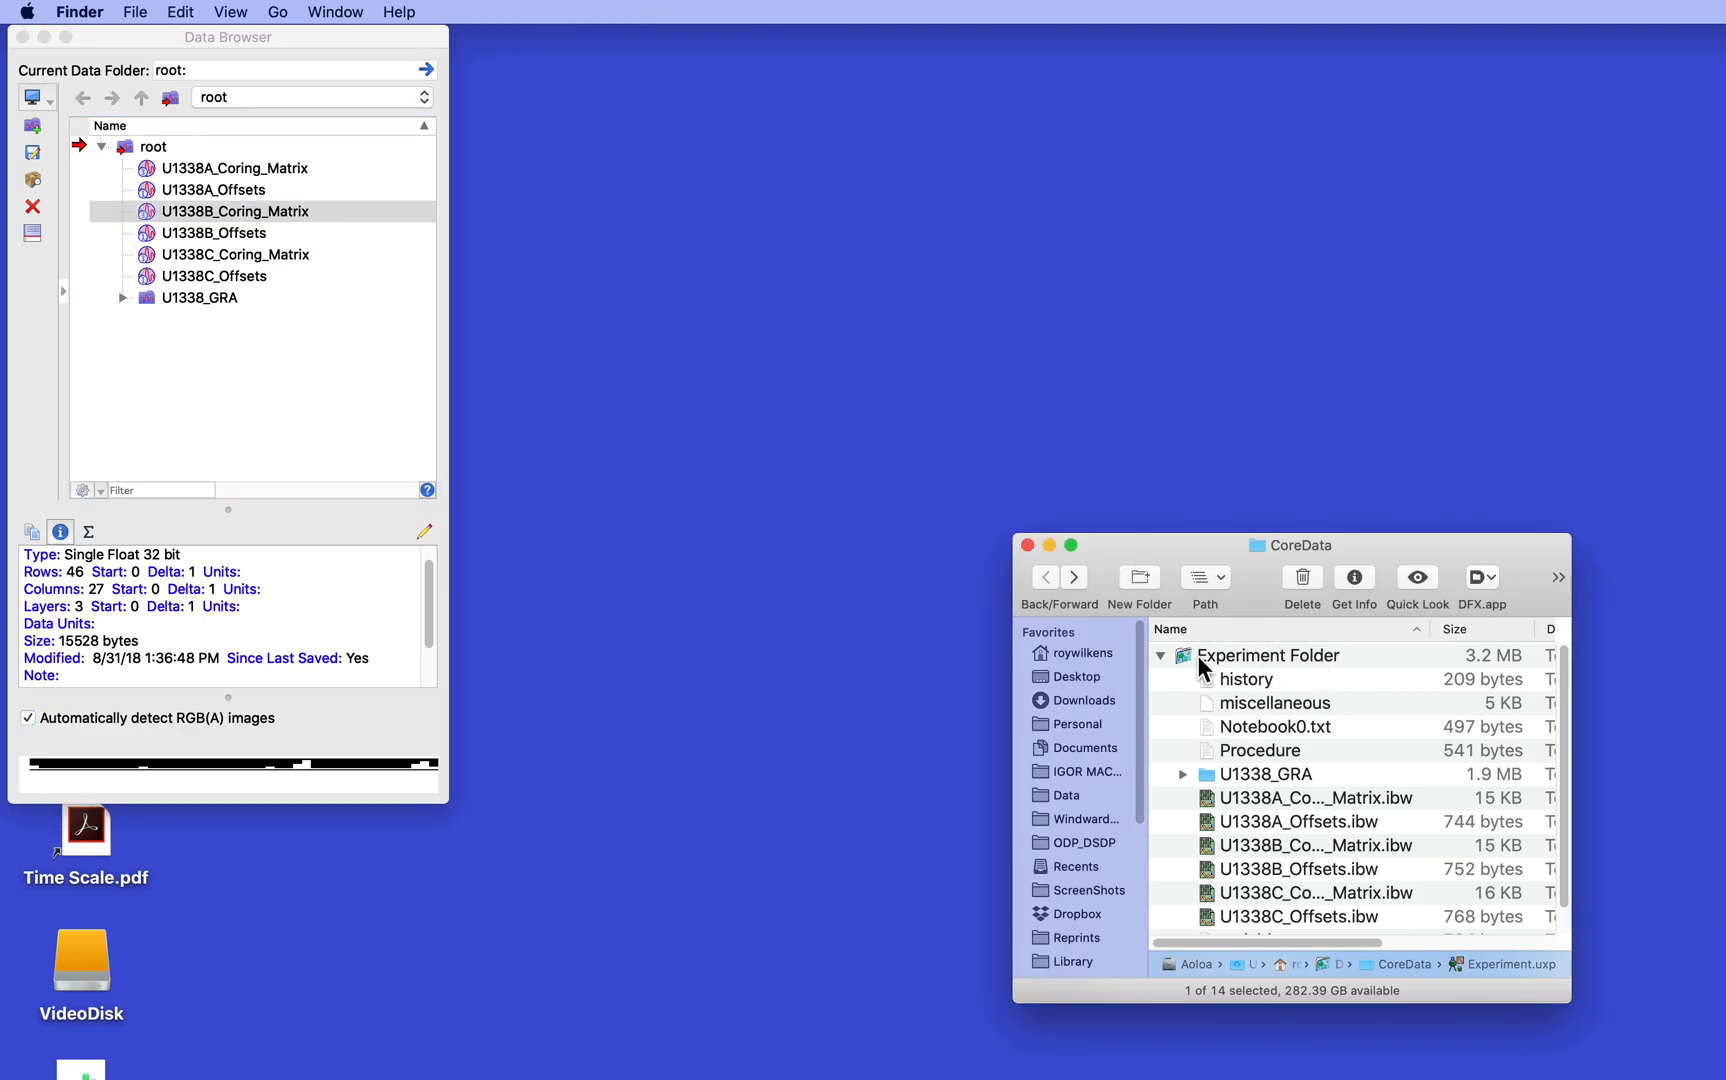
pyautogui.click(1159, 656)
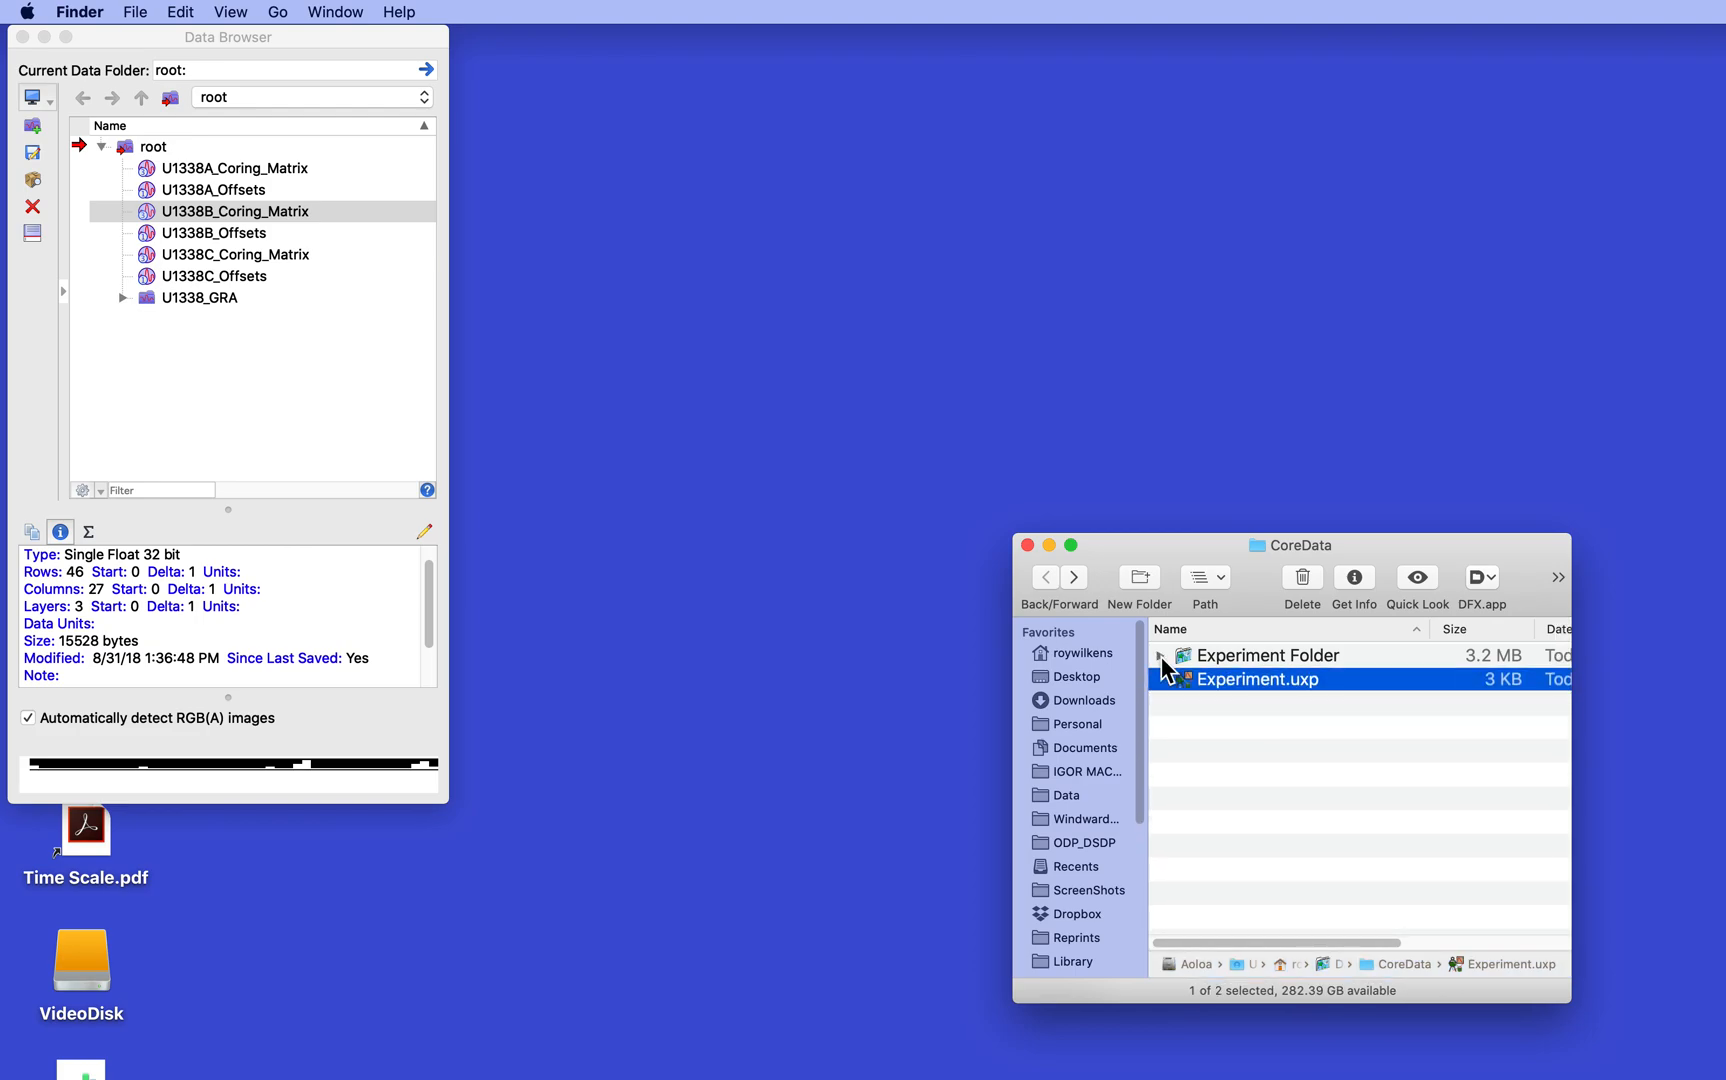
pyautogui.click(1159, 656)
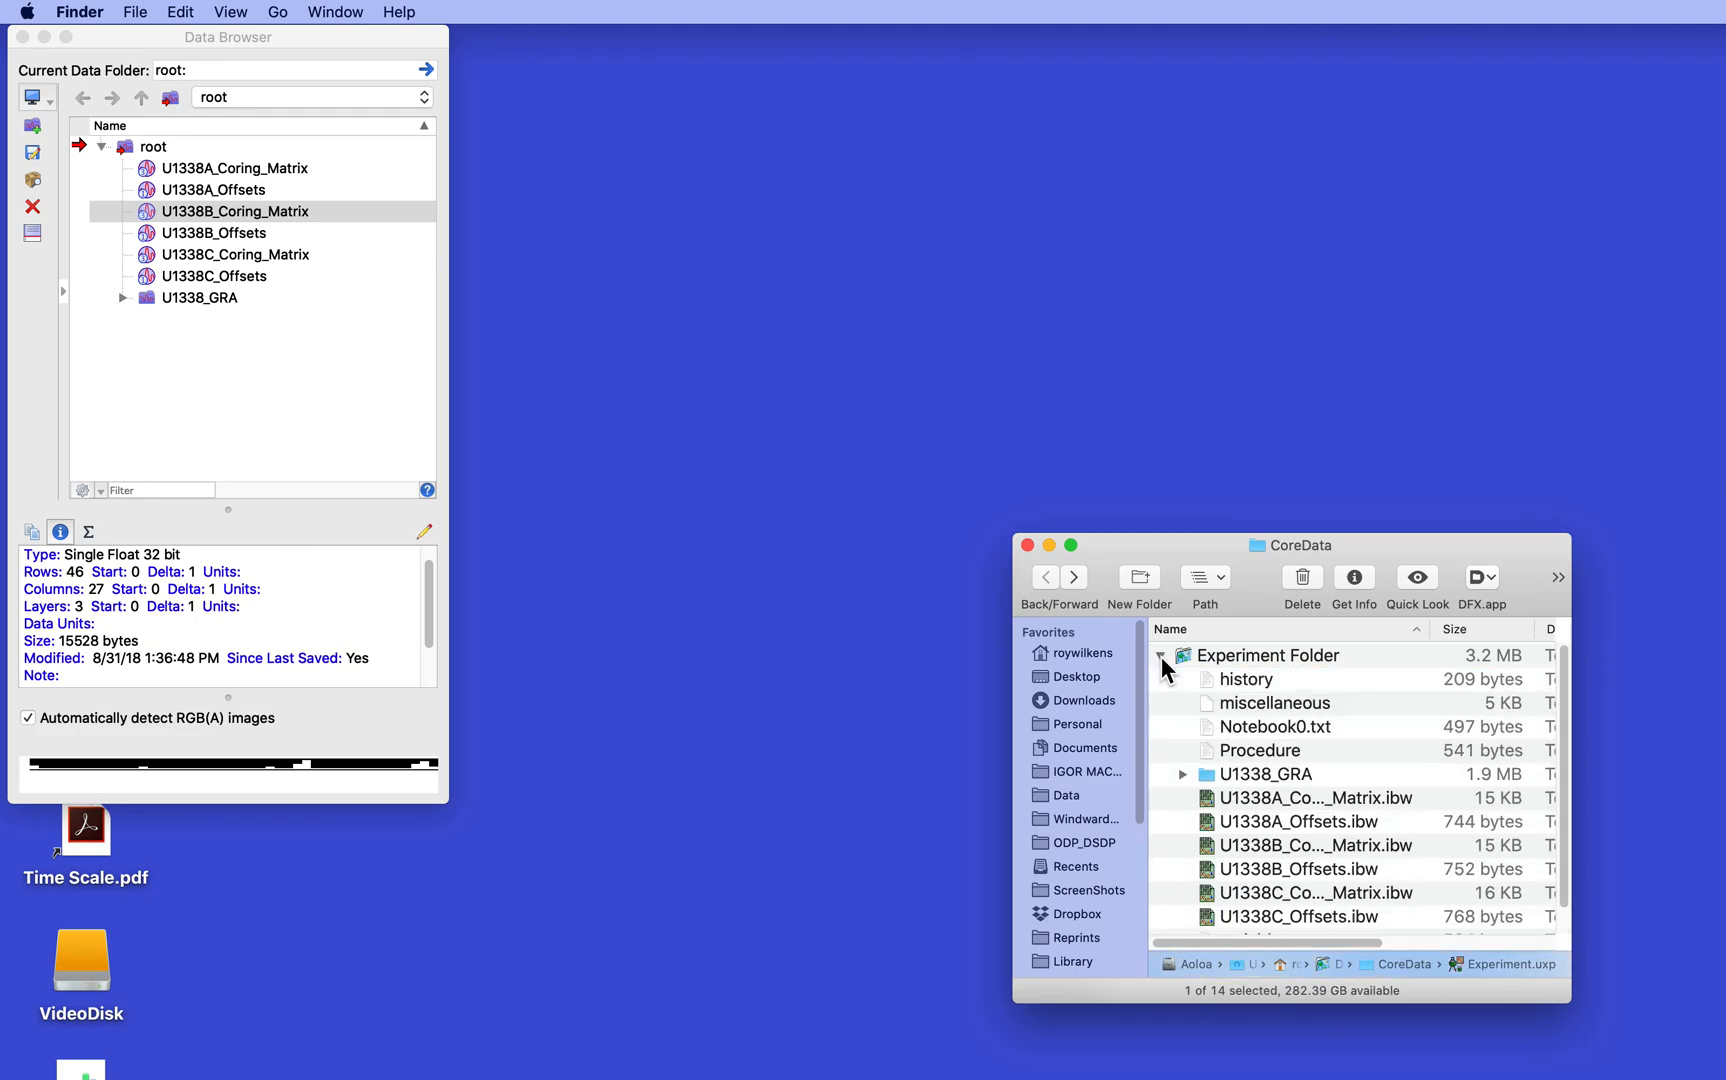
pyautogui.moveTo(1192, 541); pyautogui.dragTo(1046, 338)
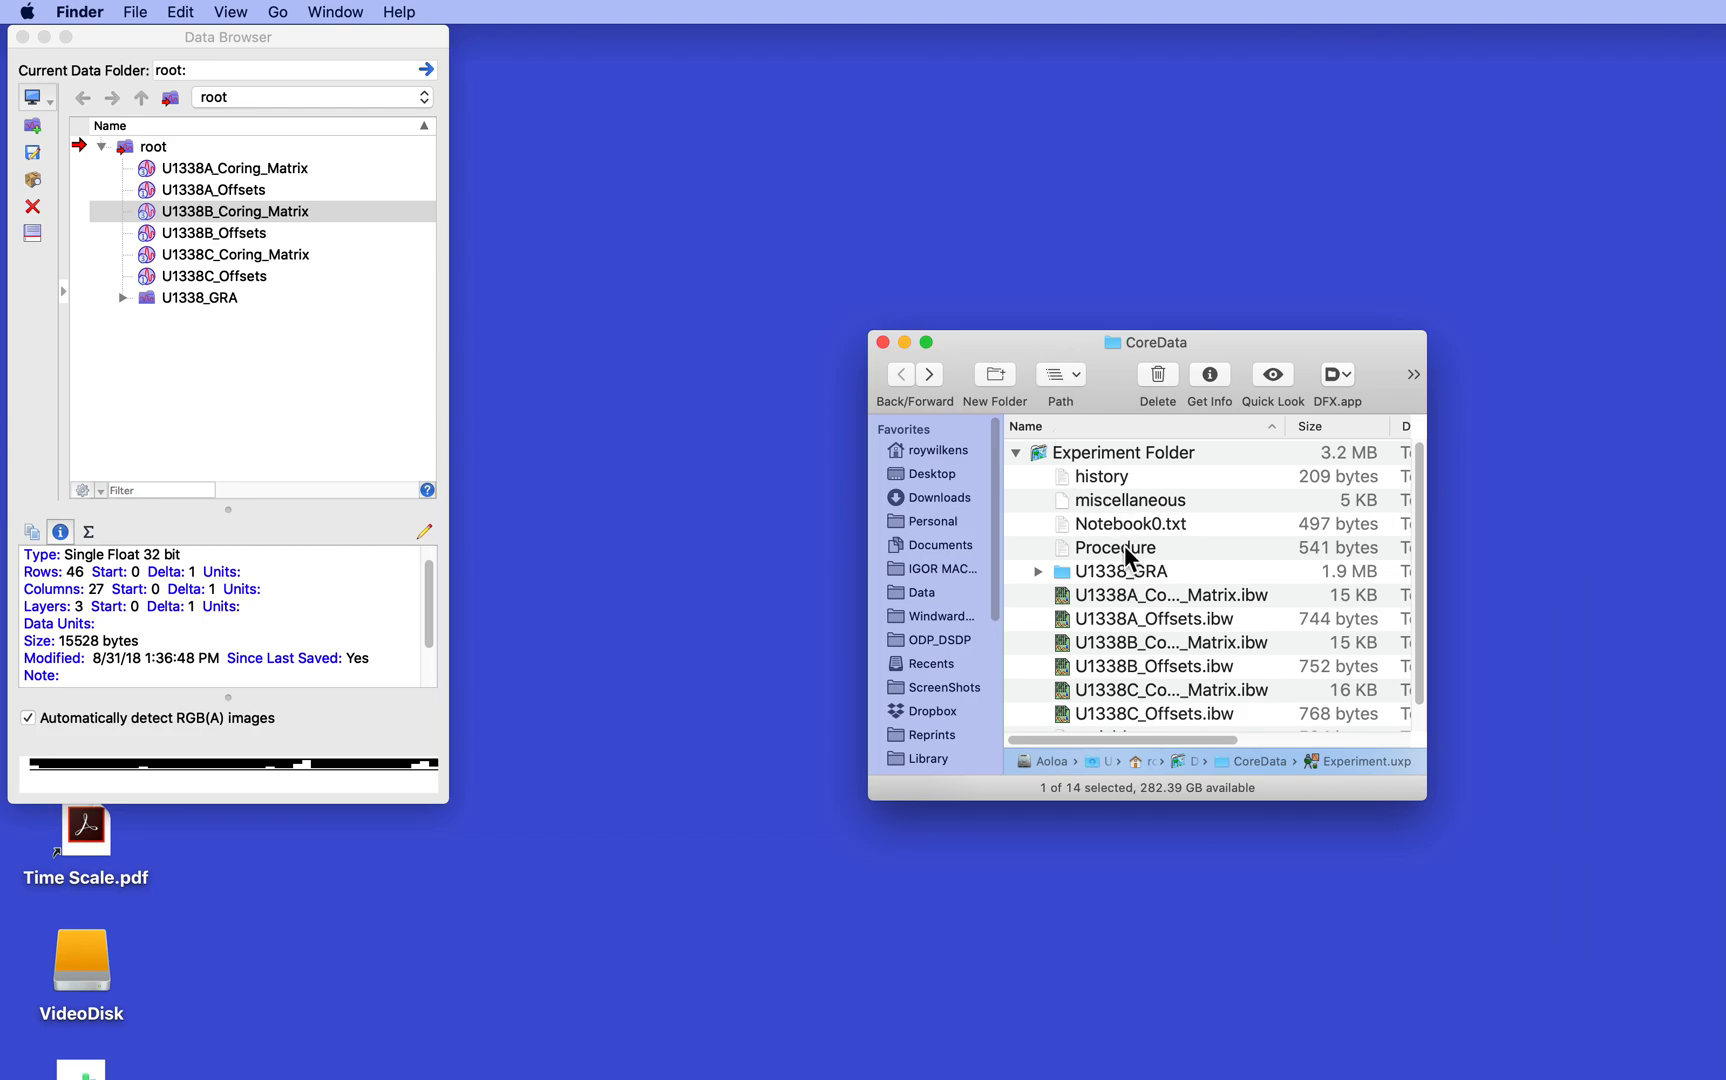
pyautogui.click(1063, 552)
pyautogui.rightClick(1063, 552)
pyautogui.moveTo(1275, 580)
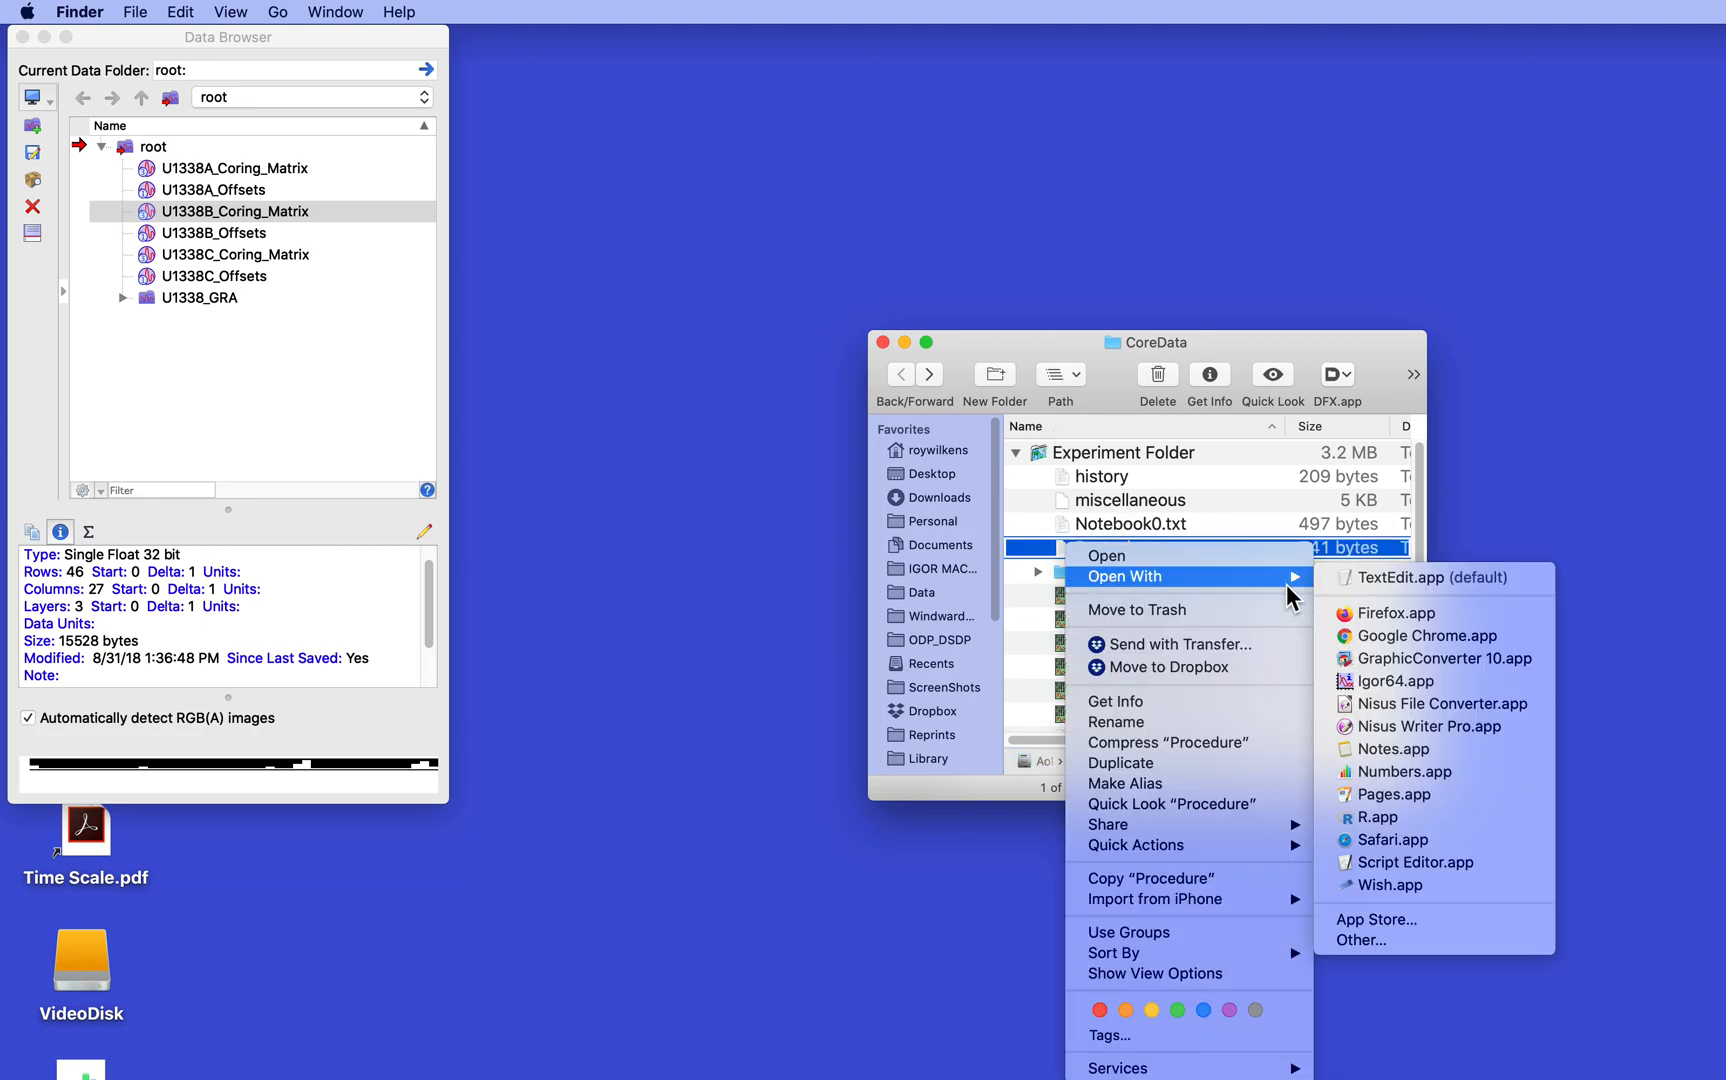
pyautogui.click(1406, 580)
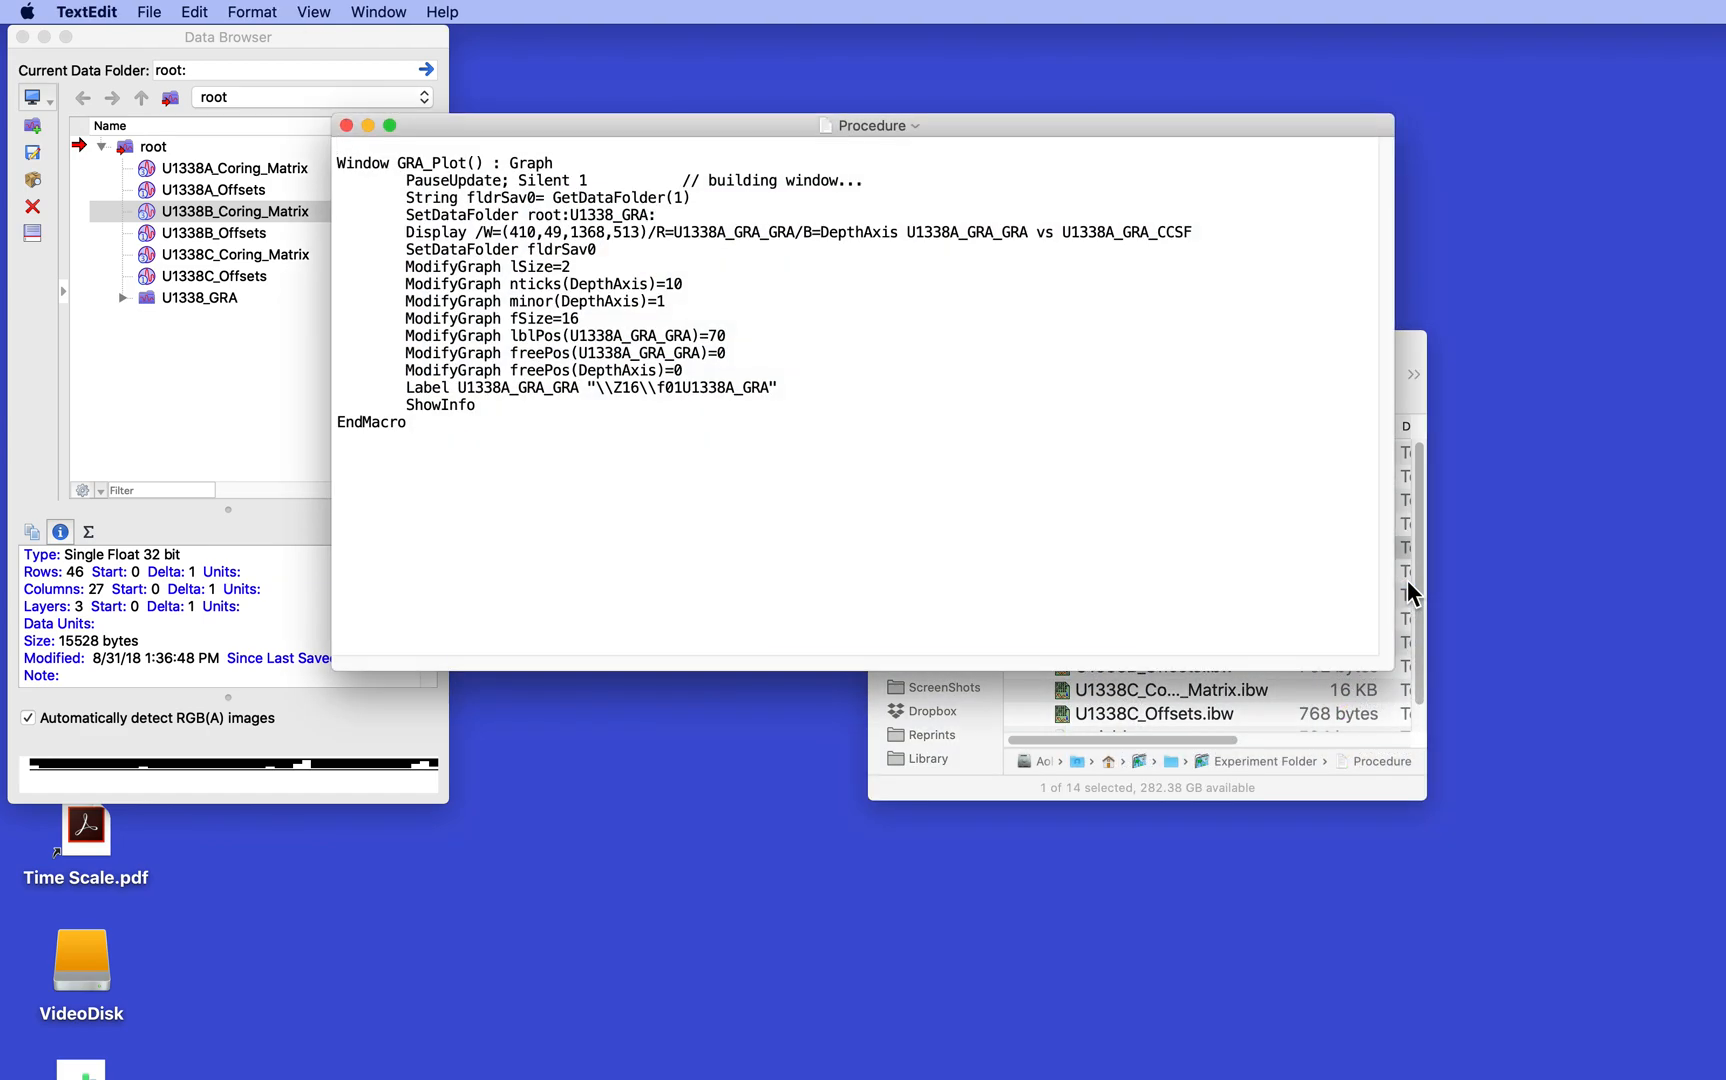
# - Copy the entire GRA_Plot window macro from the Procedure text file
pyautogui.click(341, 161)
pyautogui.moveTo(341, 161); pyautogui.dragTo(396, 561)
pyautogui.press('super+c')
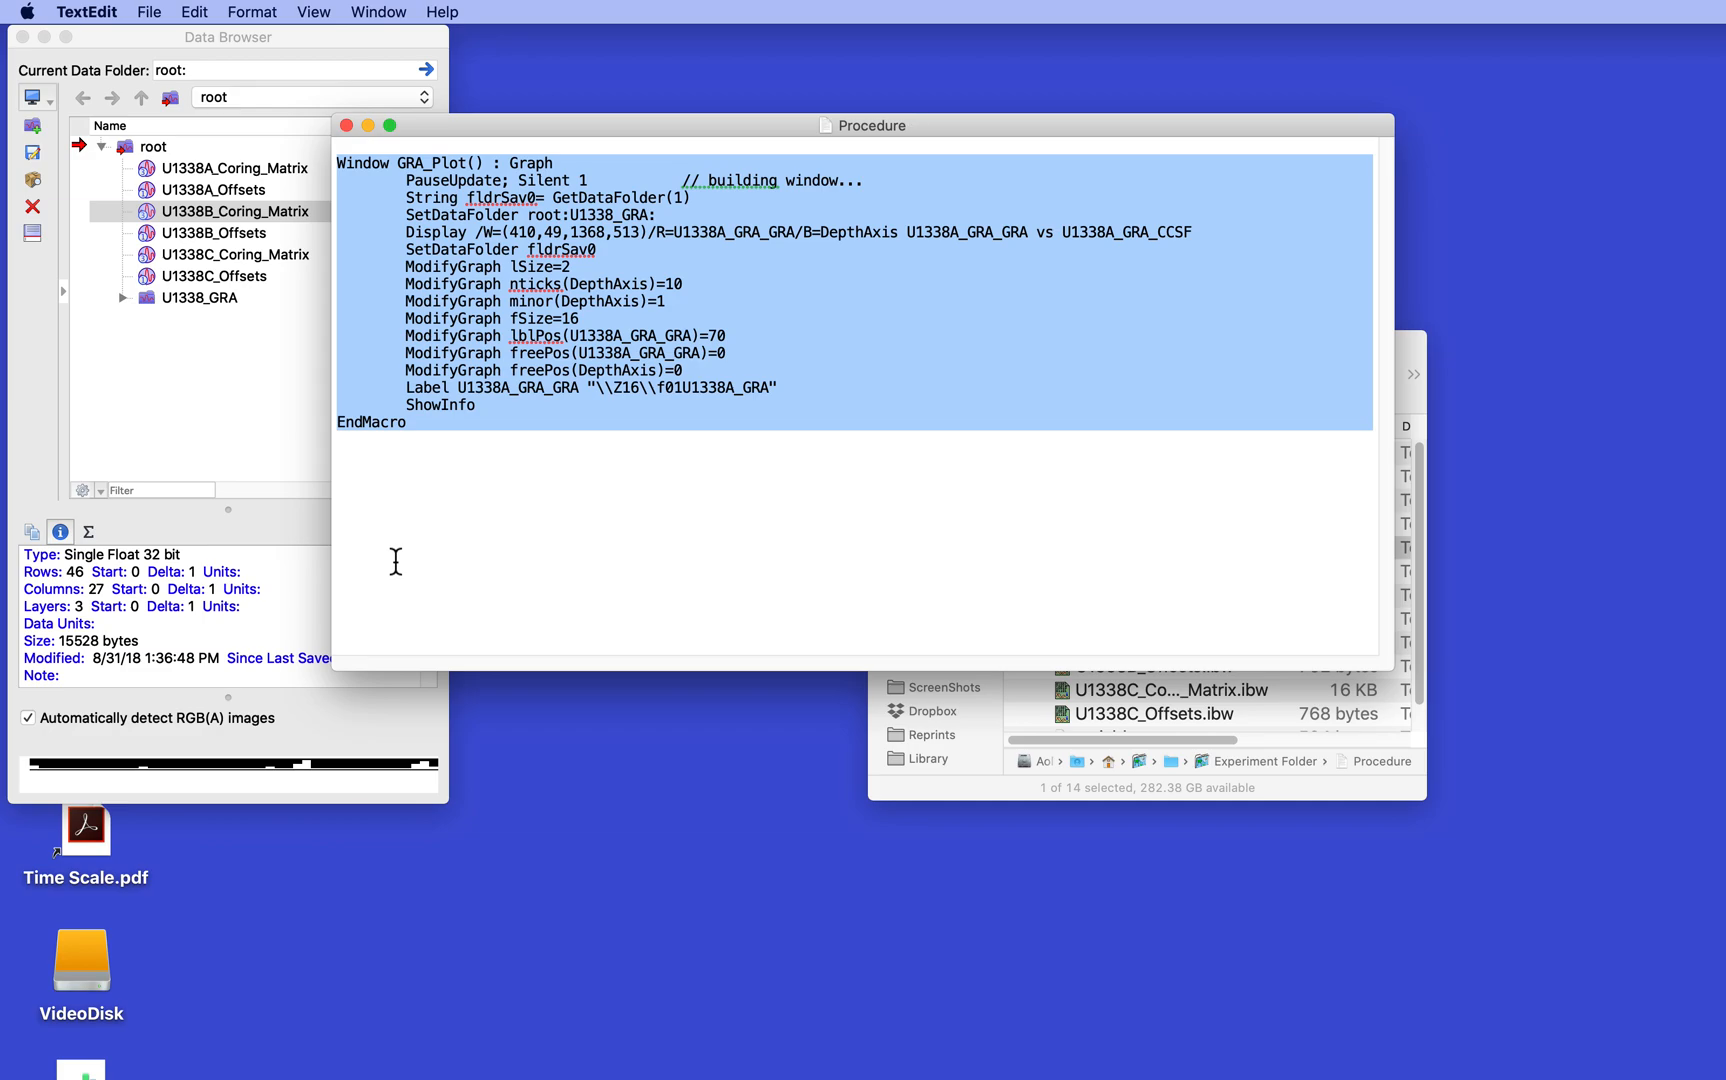
# - Switch to Igor Pro and paste the copied GRA_Plot macro below the pragma lines in the built-in Procedure window
pyautogui.click(133, 417)
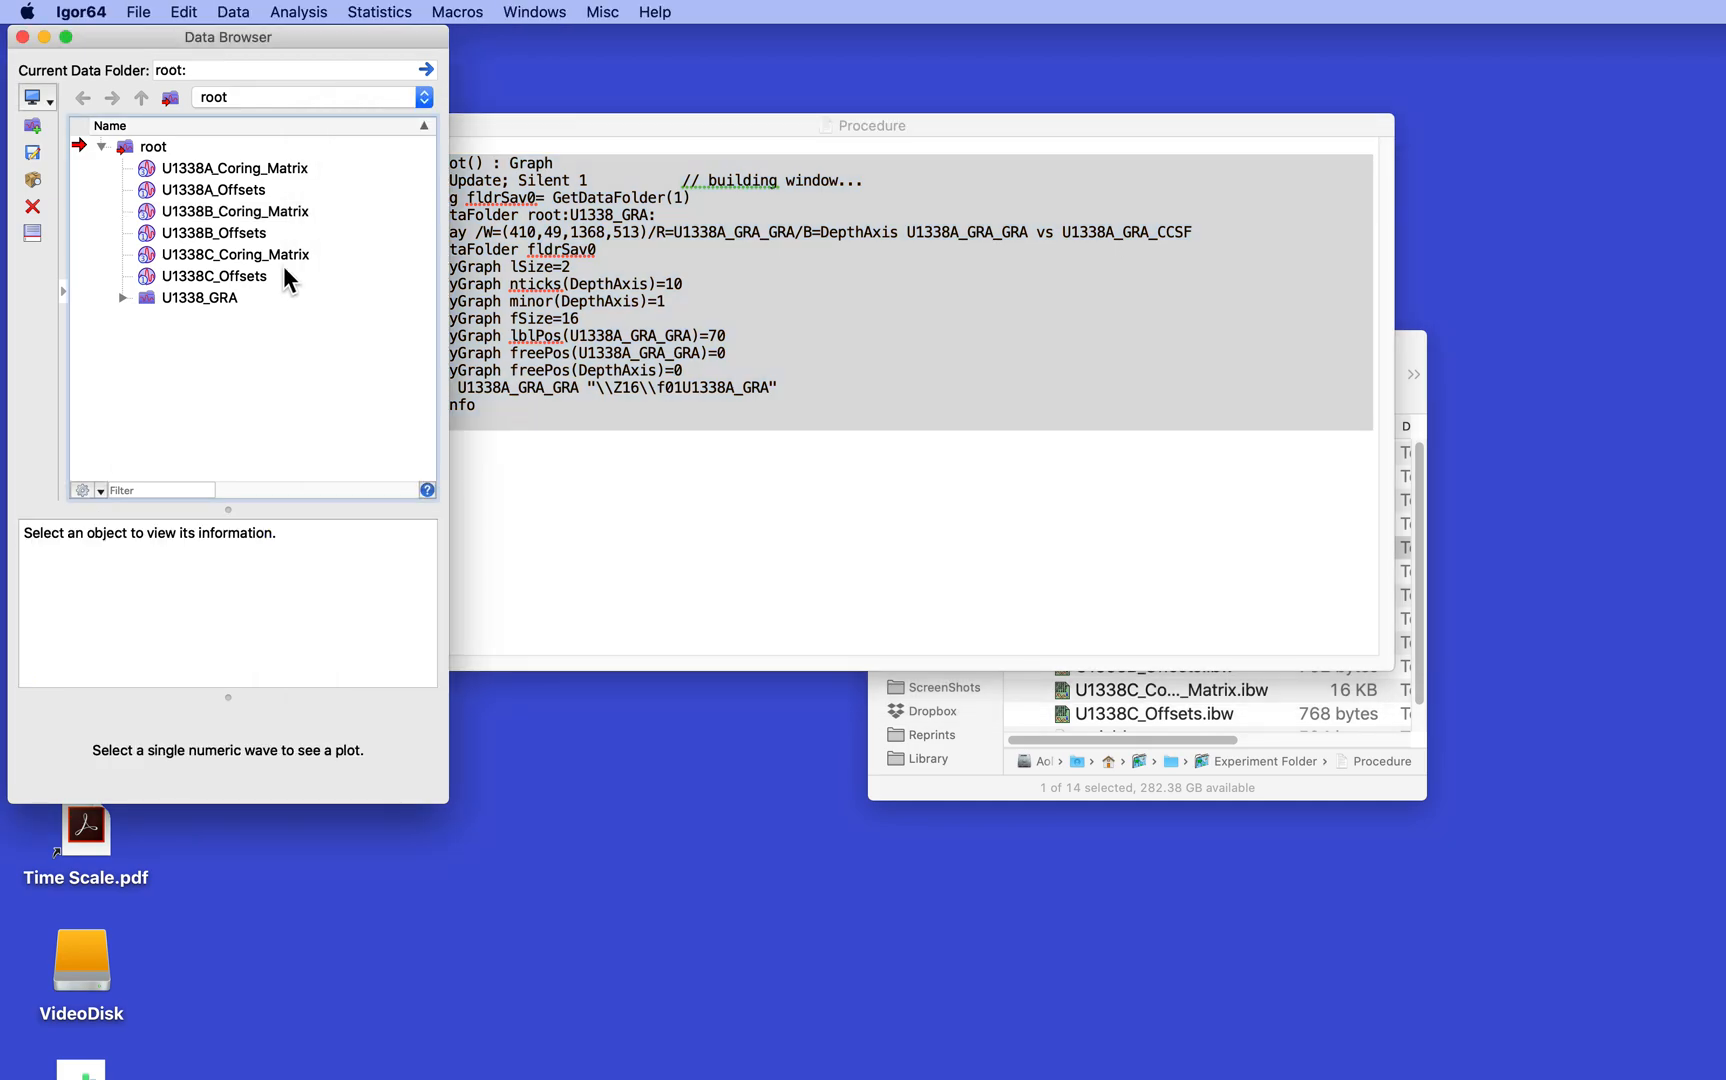
pyautogui.click(360, 254)
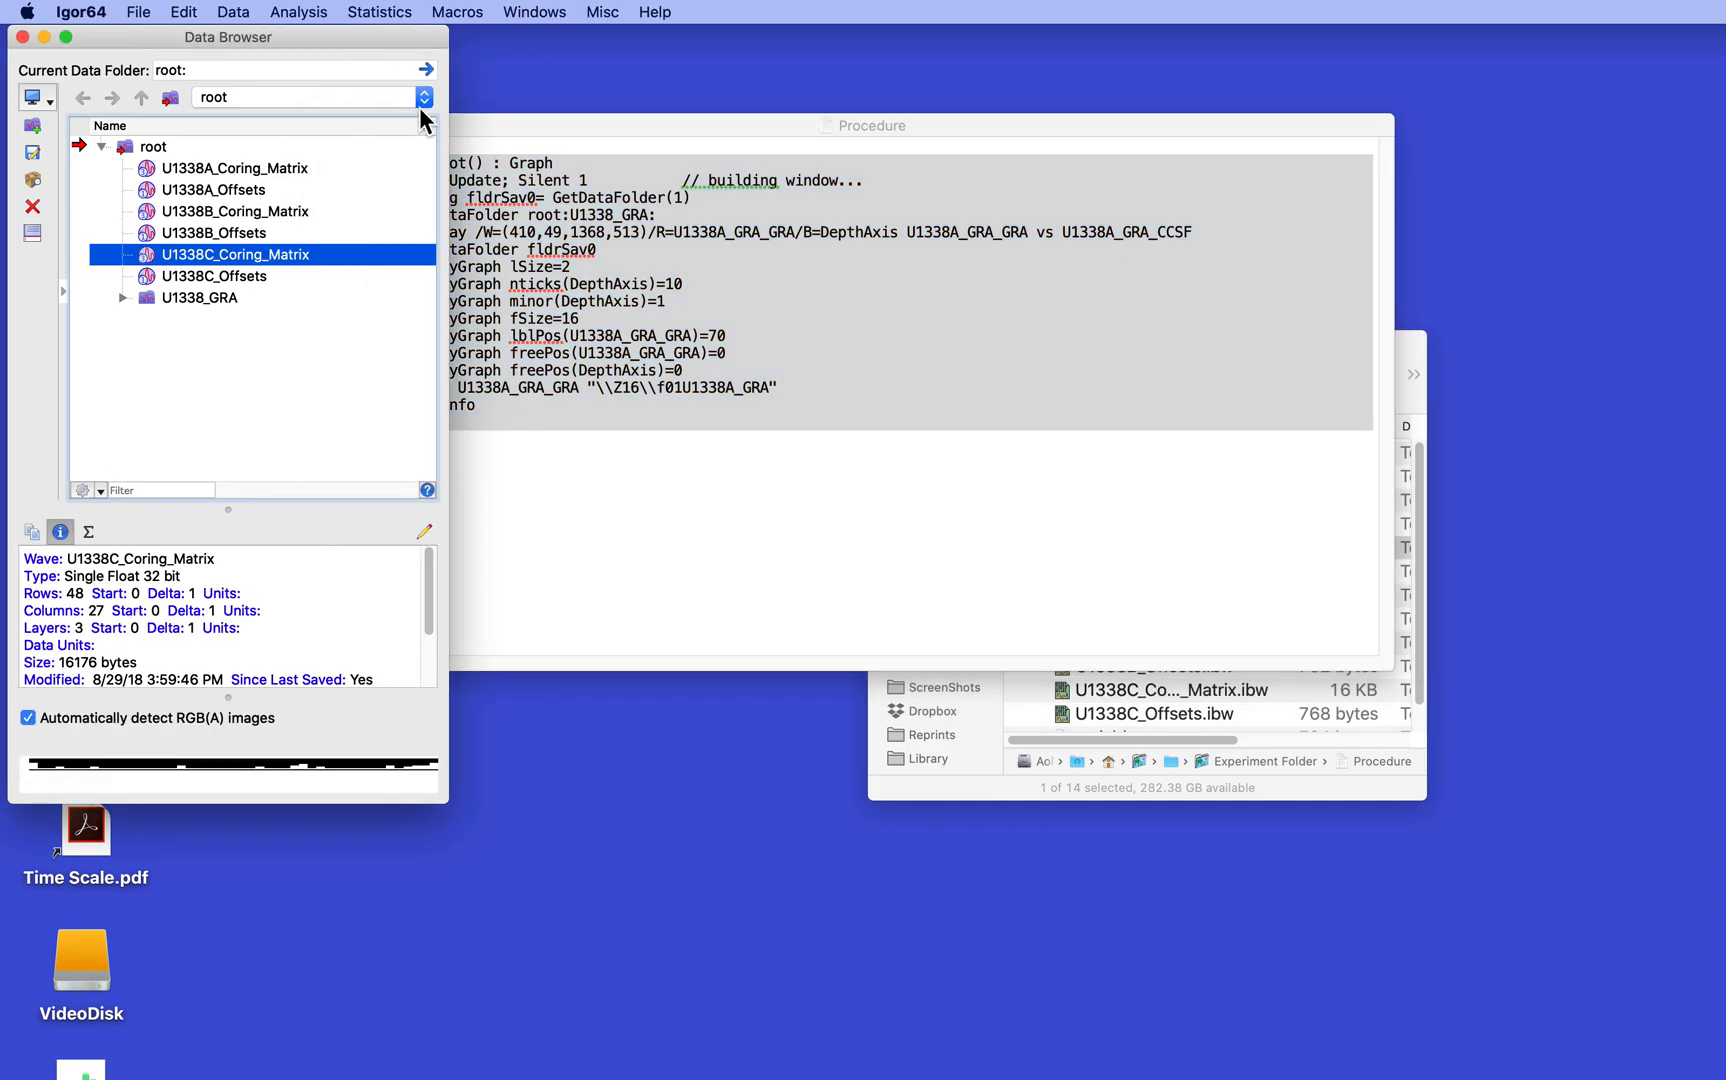
pyautogui.click(533, 12)
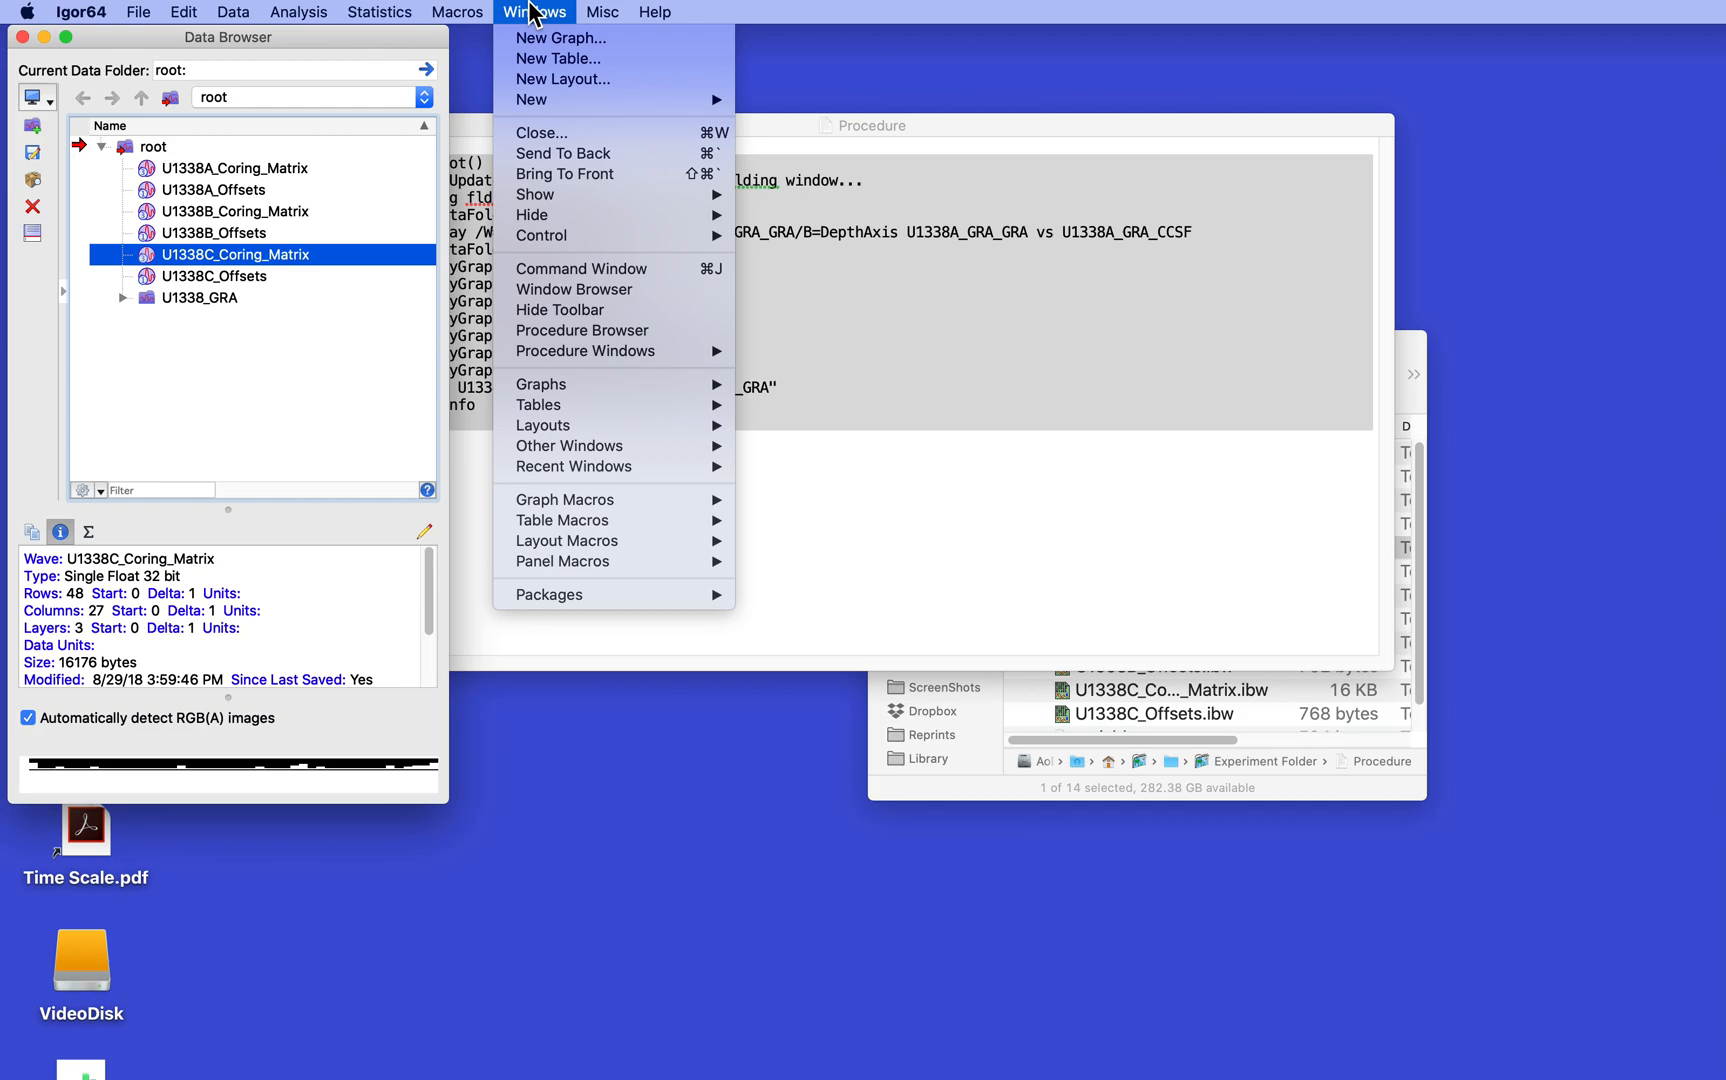
pyautogui.moveTo(566, 350)
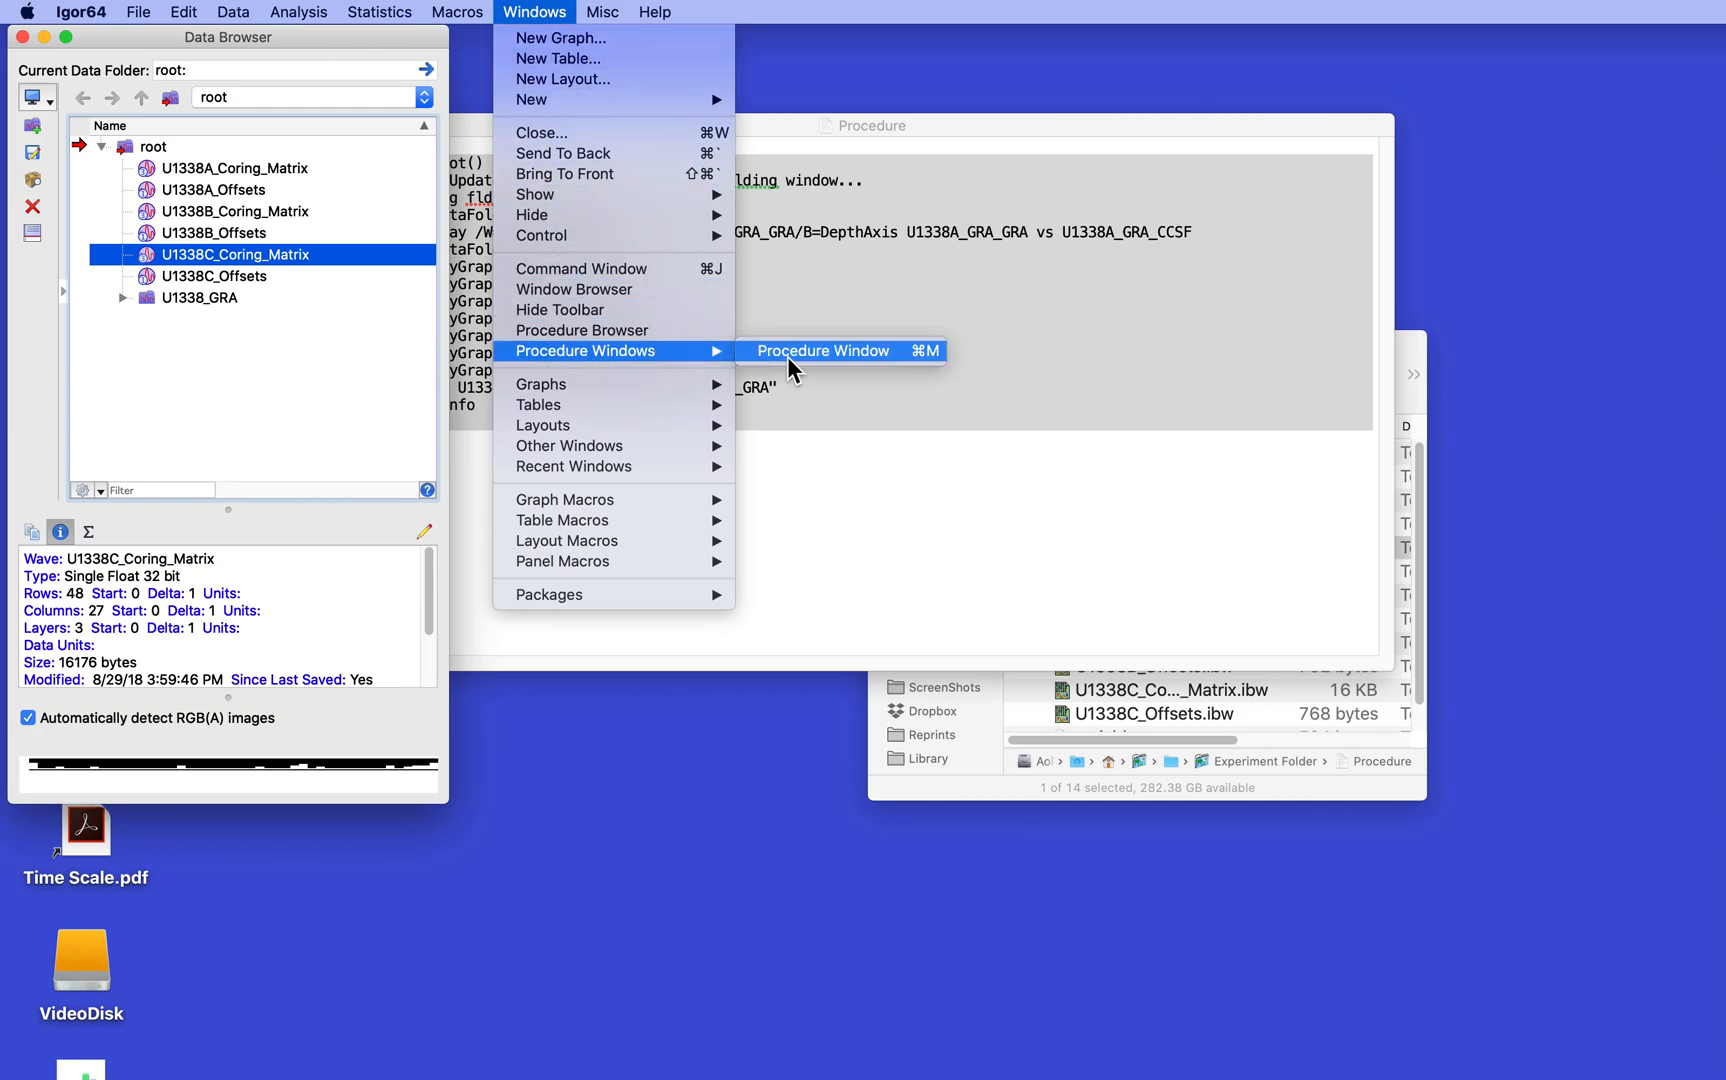
pyautogui.click(831, 352)
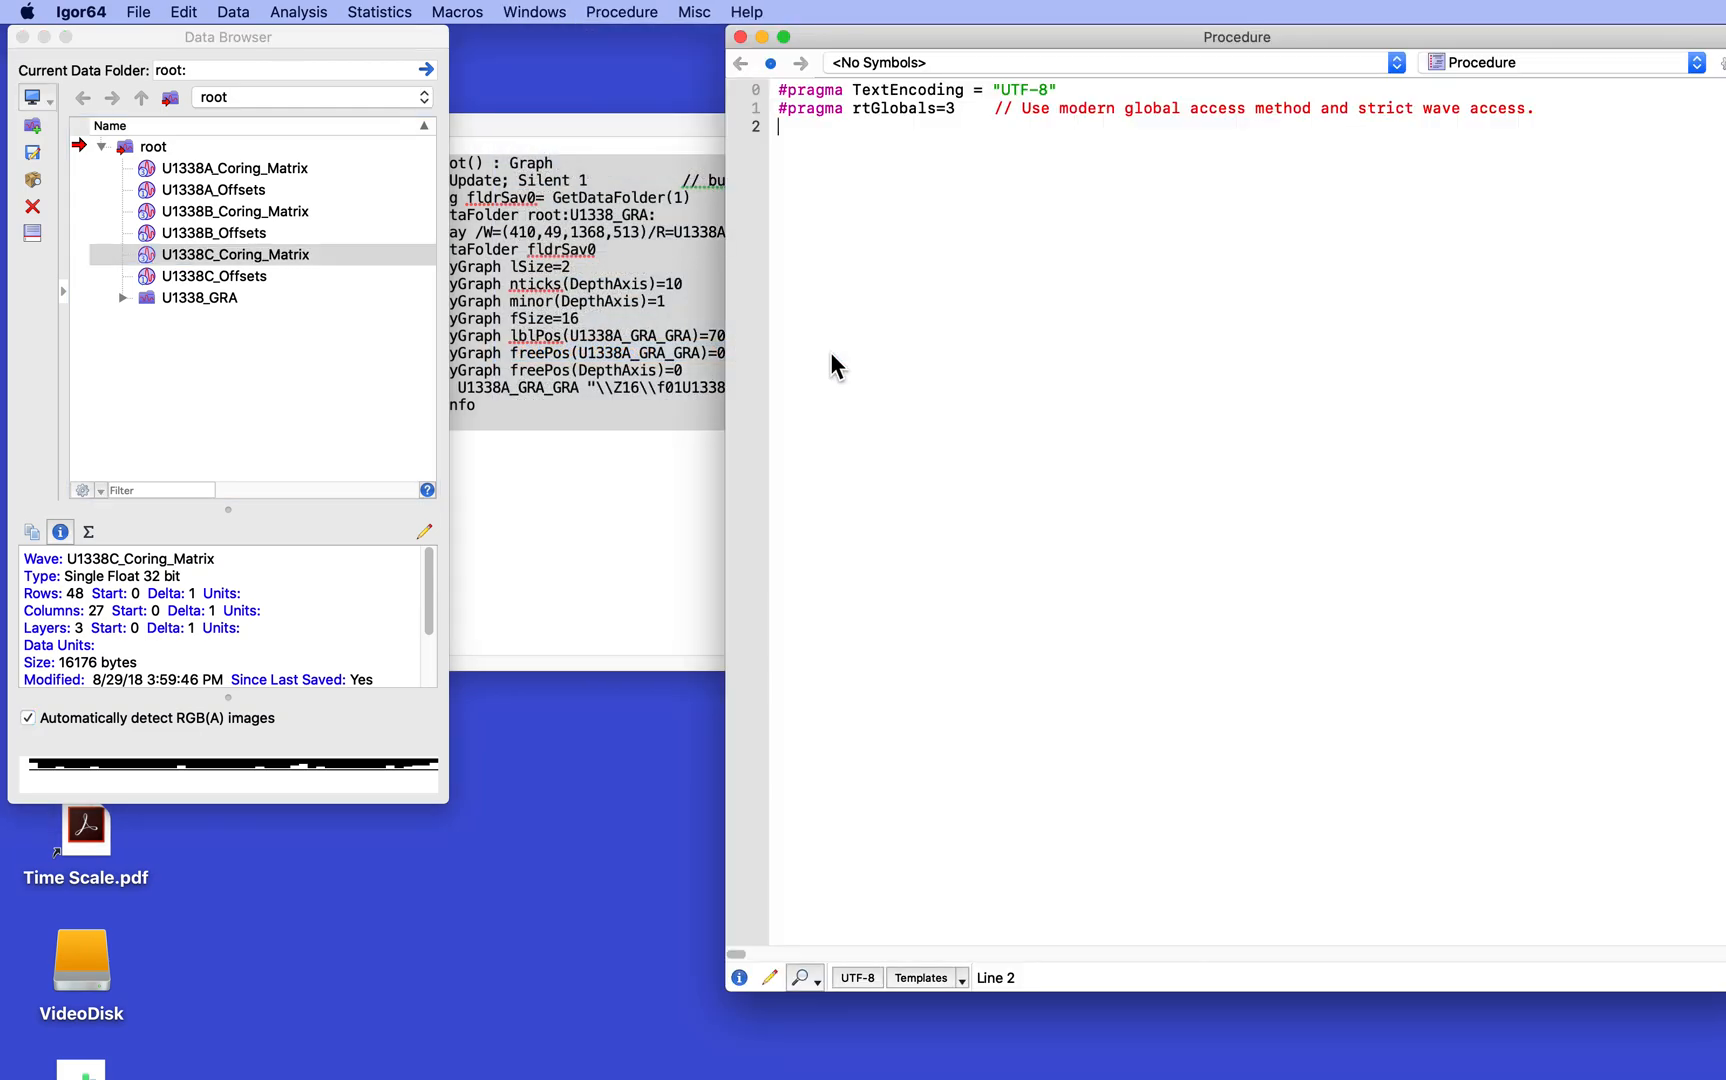
pyautogui.press('super+v')
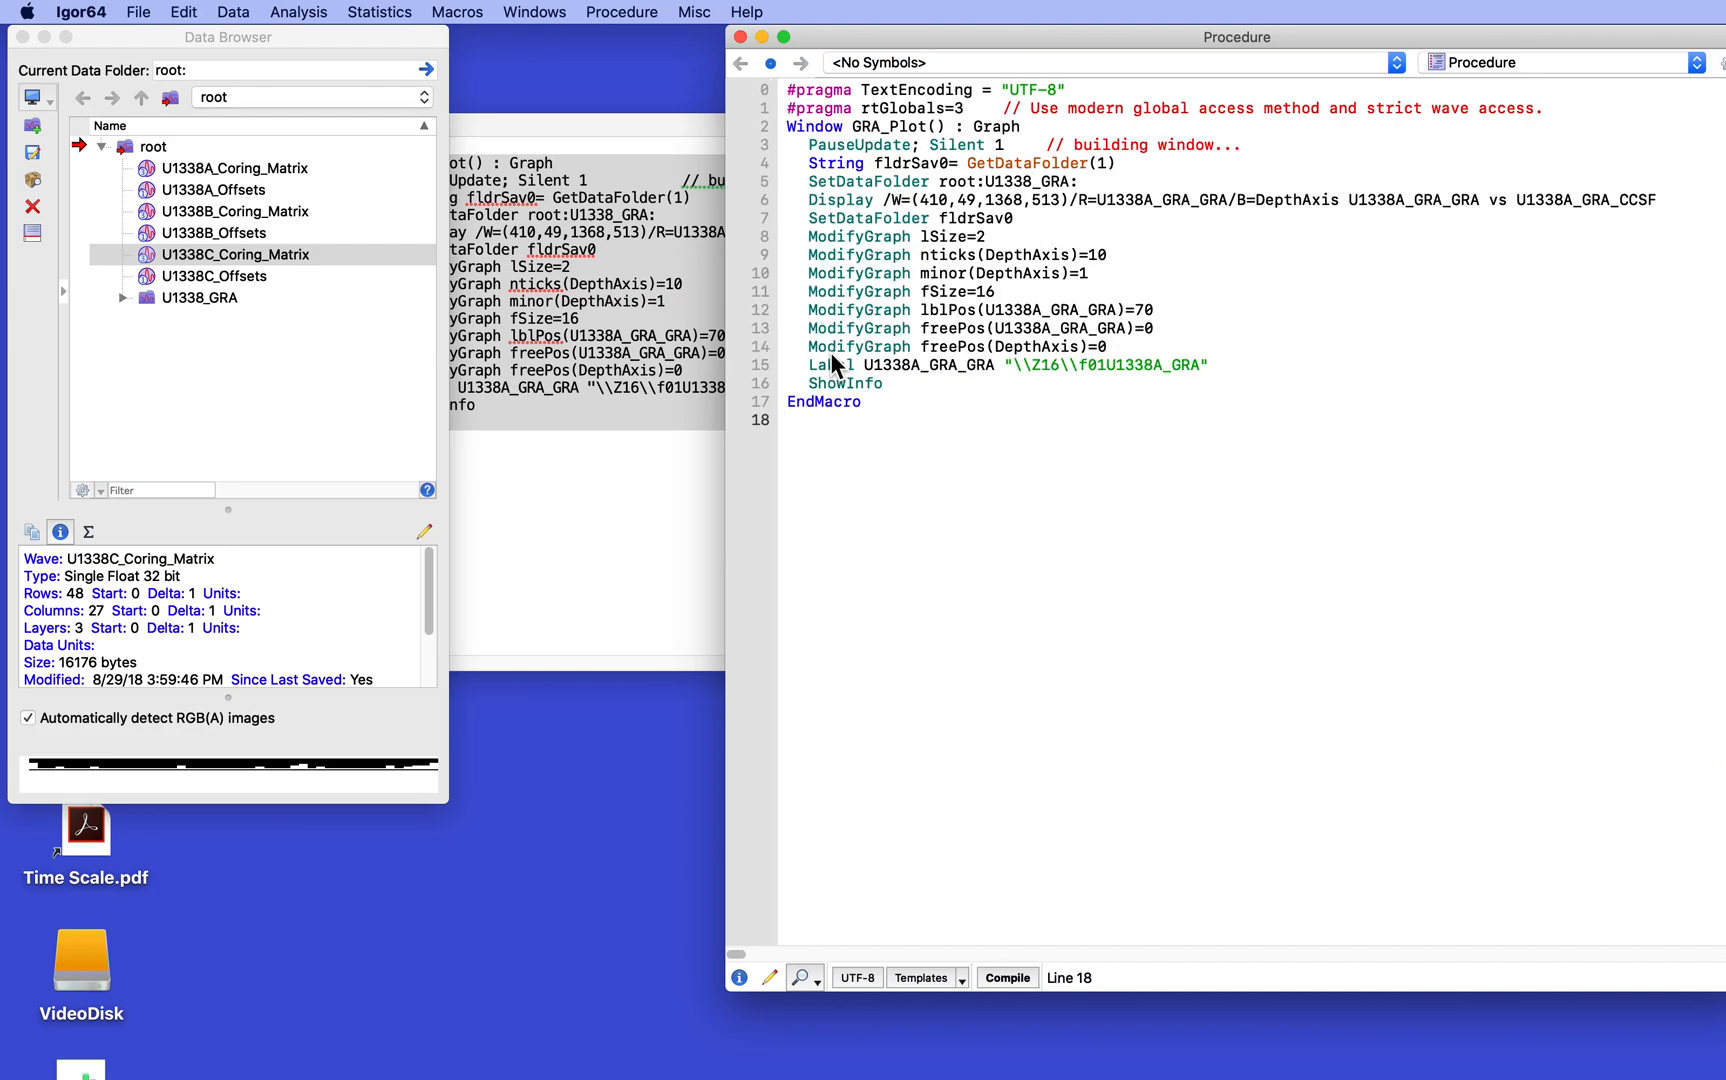
# - Add two blank lines above the GRA_Plot macro and compile the procedures
pyautogui.click(790, 131)
pyautogui.press('Return')
pyautogui.press('Return')
pyautogui.click(1007, 978)
# - Recreate the GRA_Plot graph from its graph macro and close the Procedure window
pyautogui.click(268, 418)
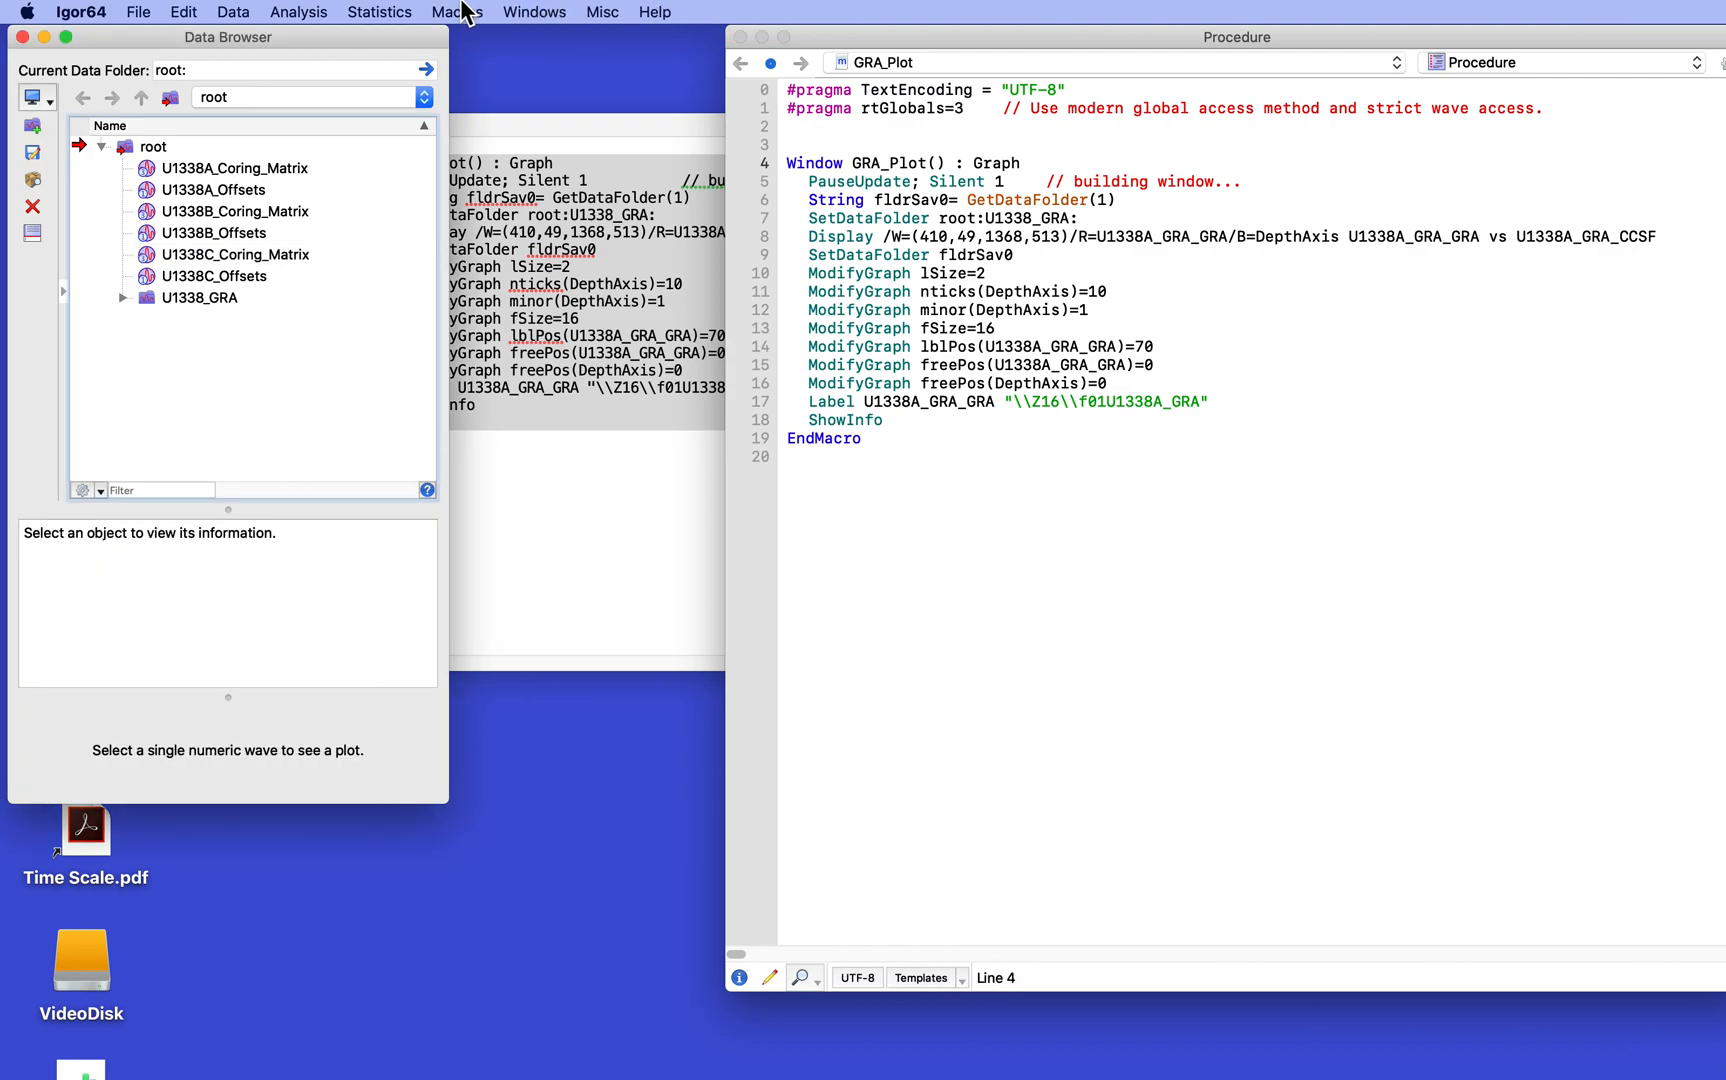
pyautogui.click(534, 12)
pyautogui.moveTo(574, 502)
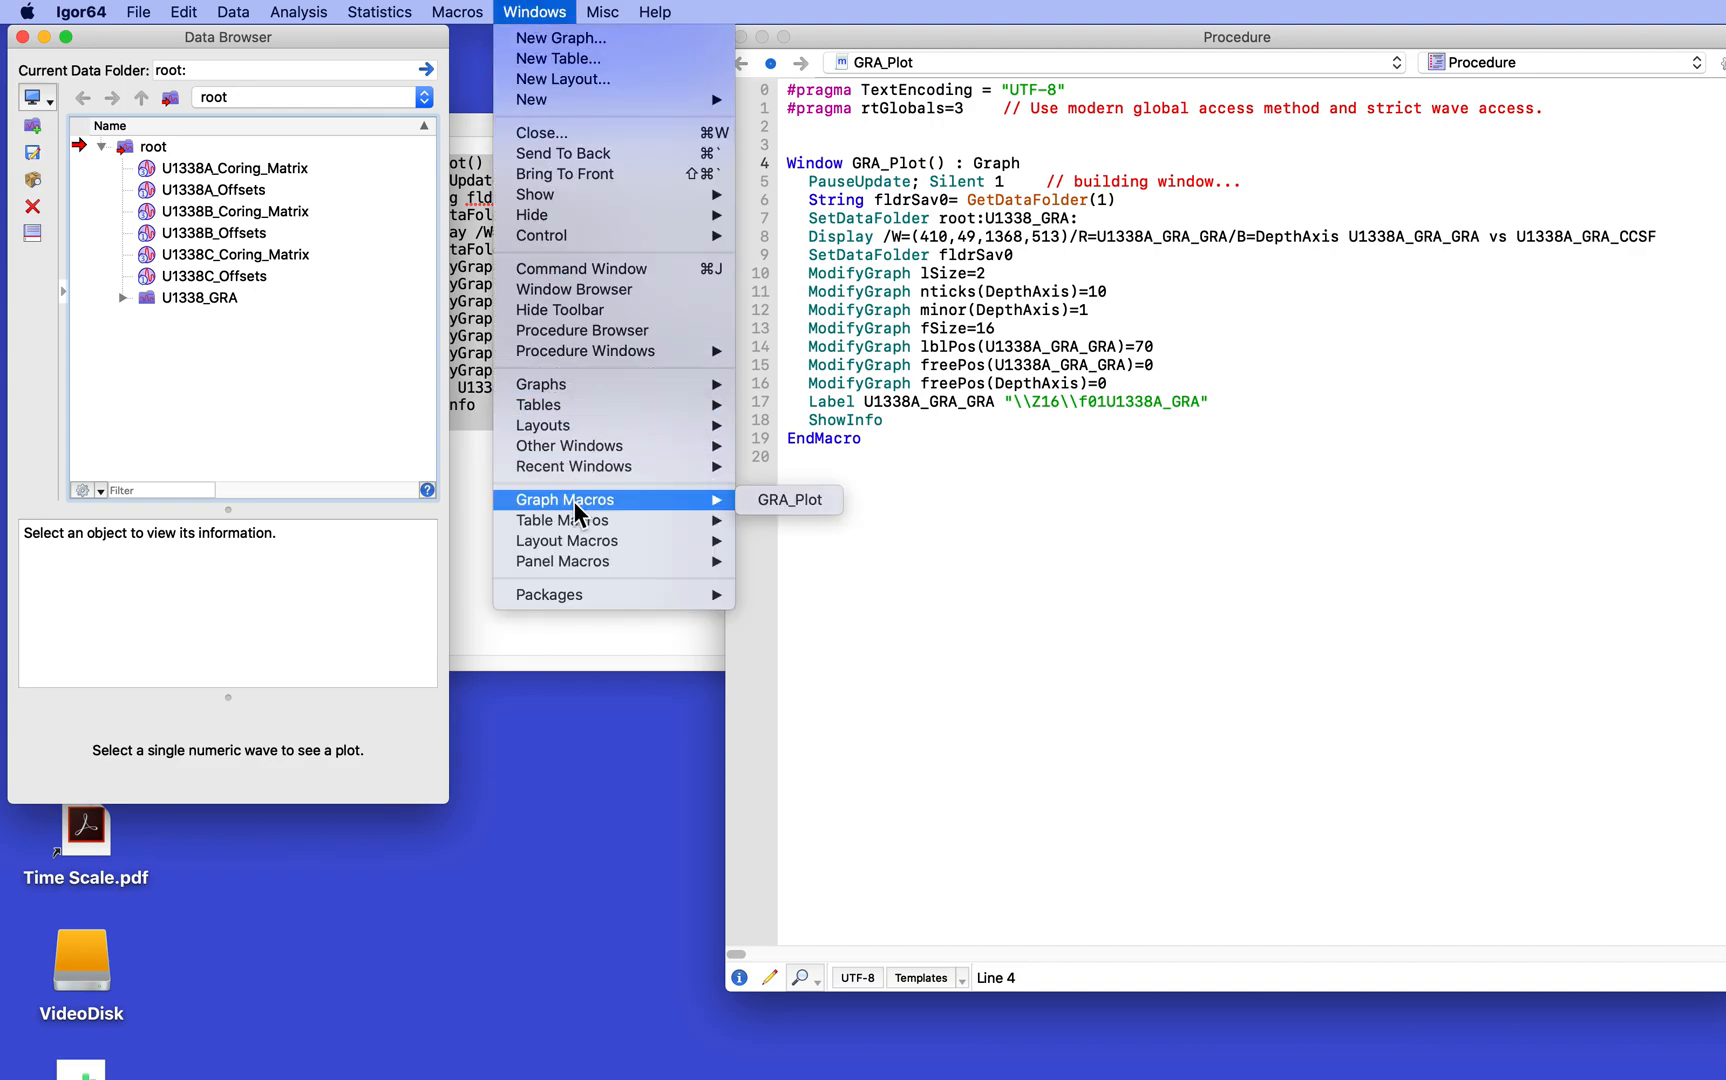
pyautogui.click(790, 500)
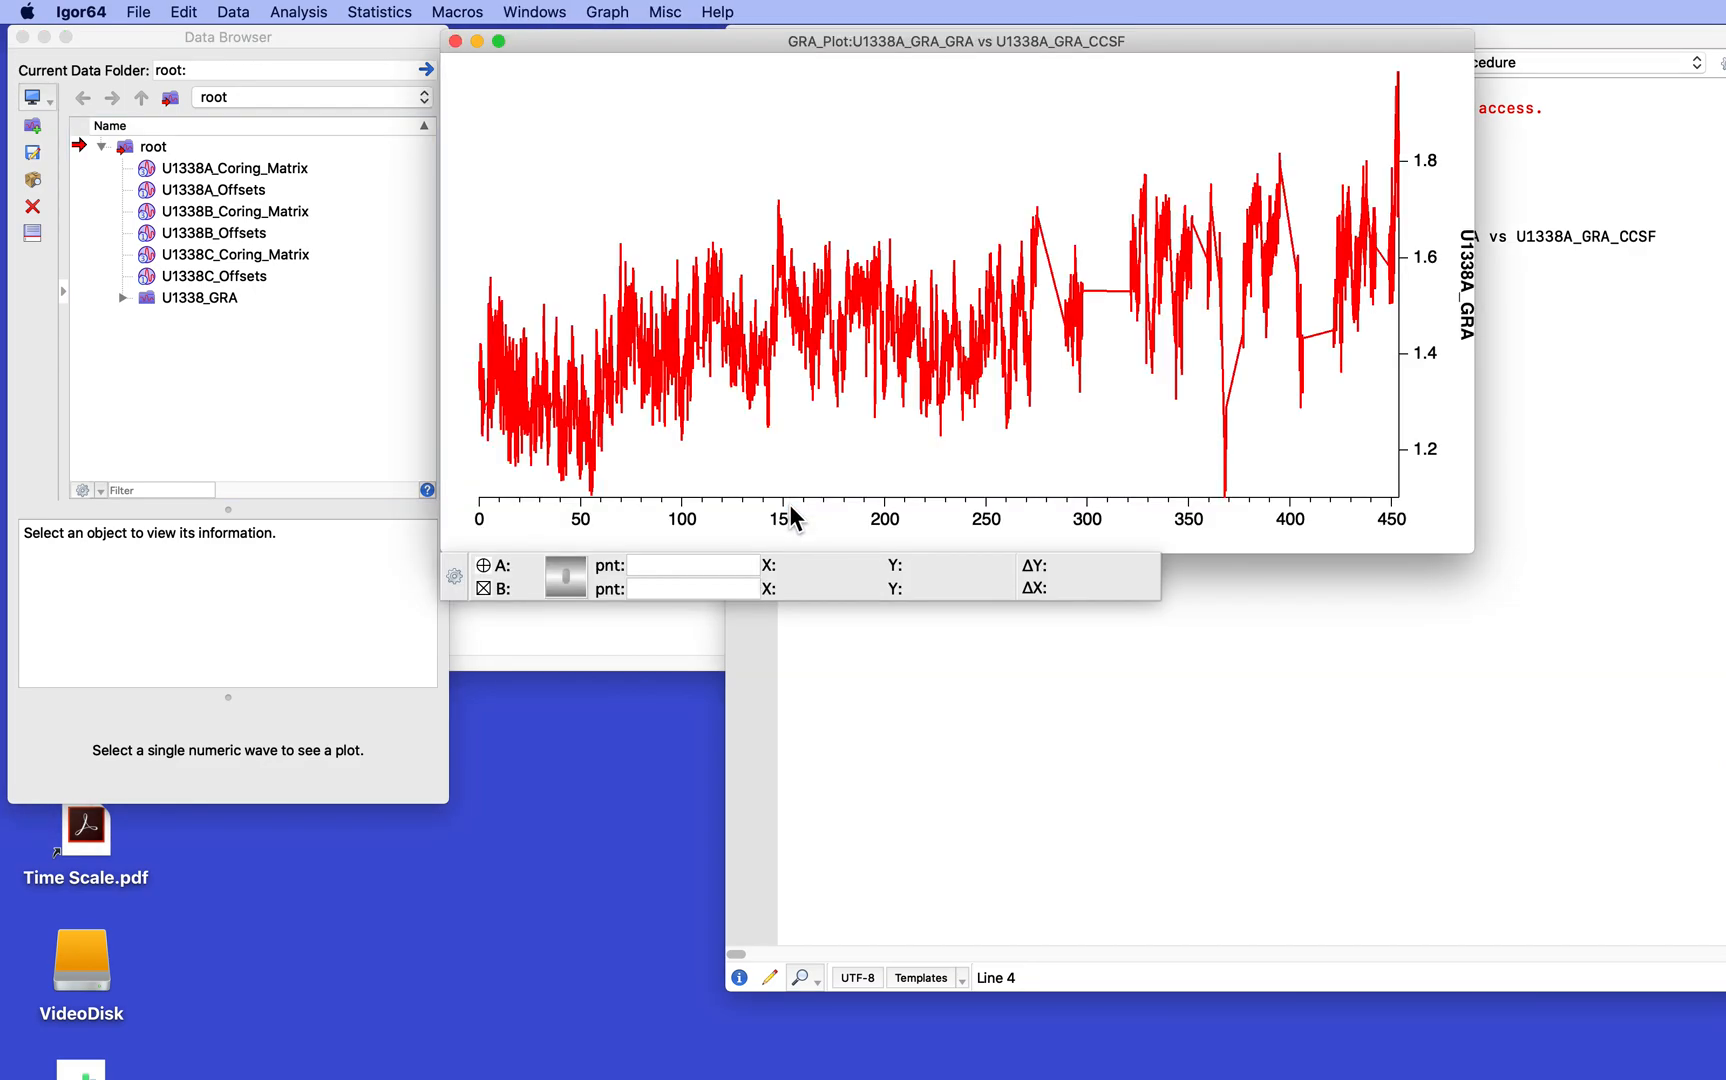
pyautogui.click(982, 762)
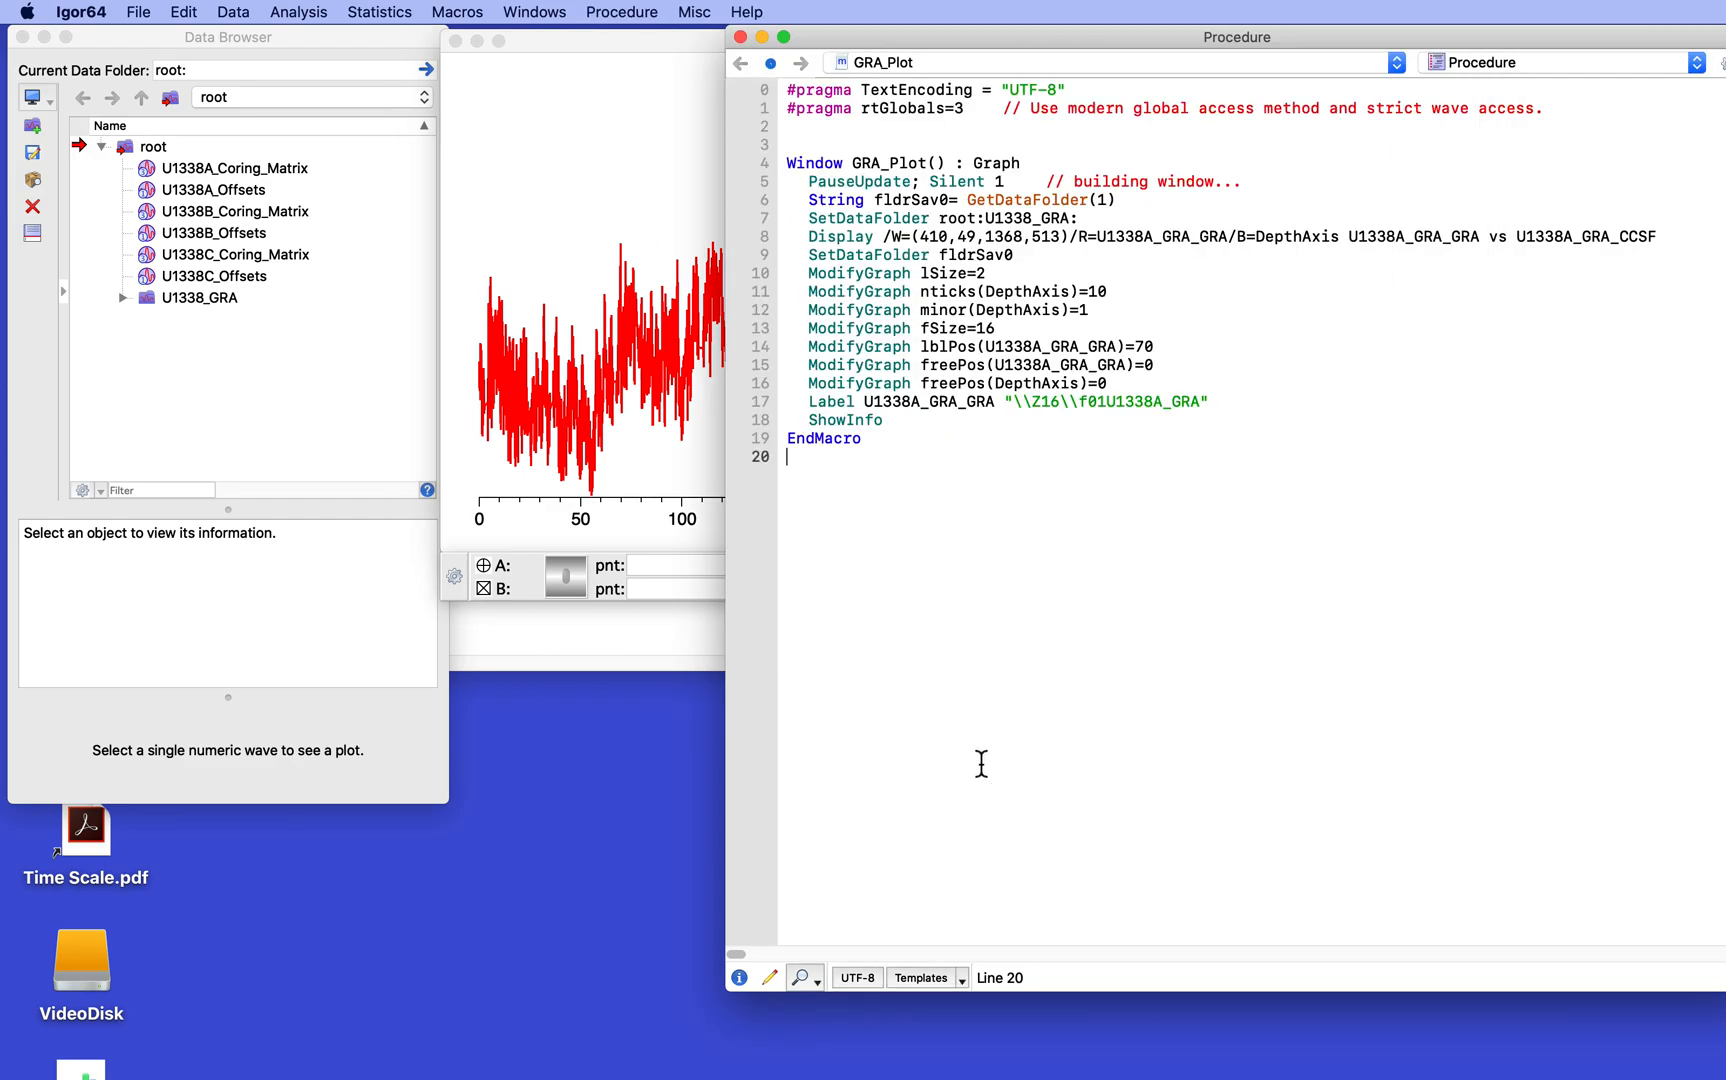
pyautogui.click(740, 36)
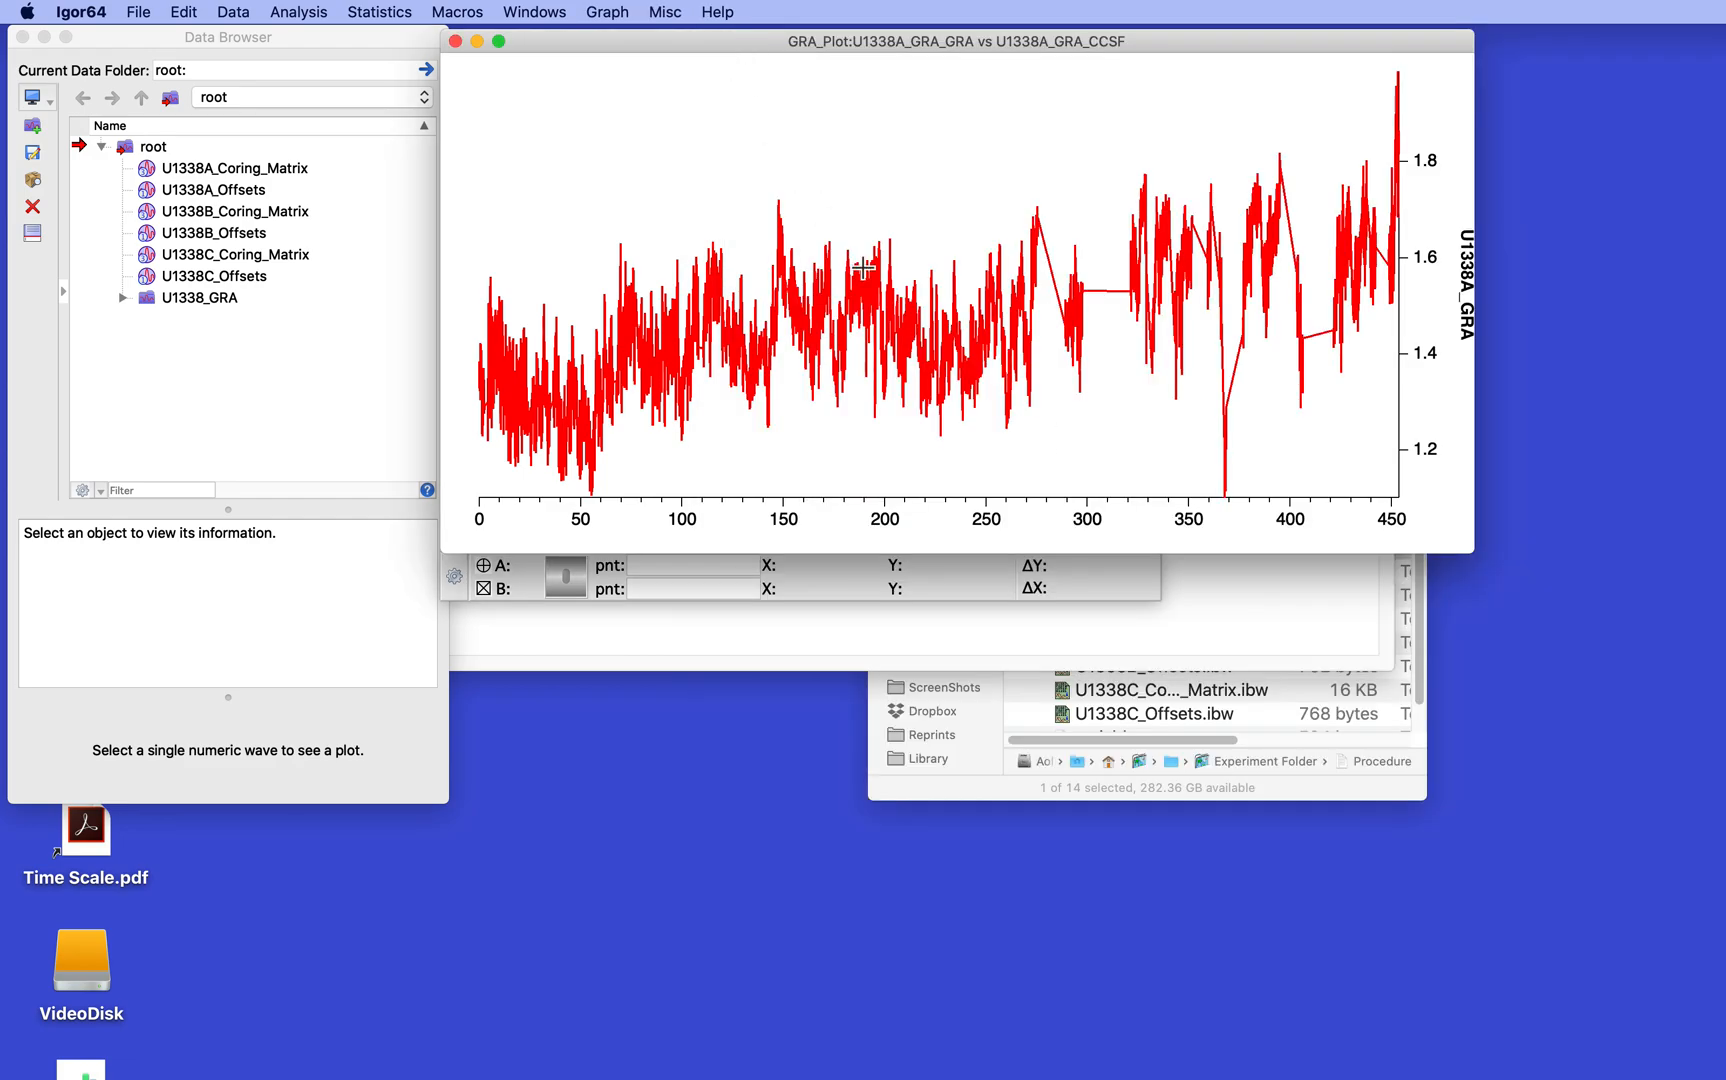